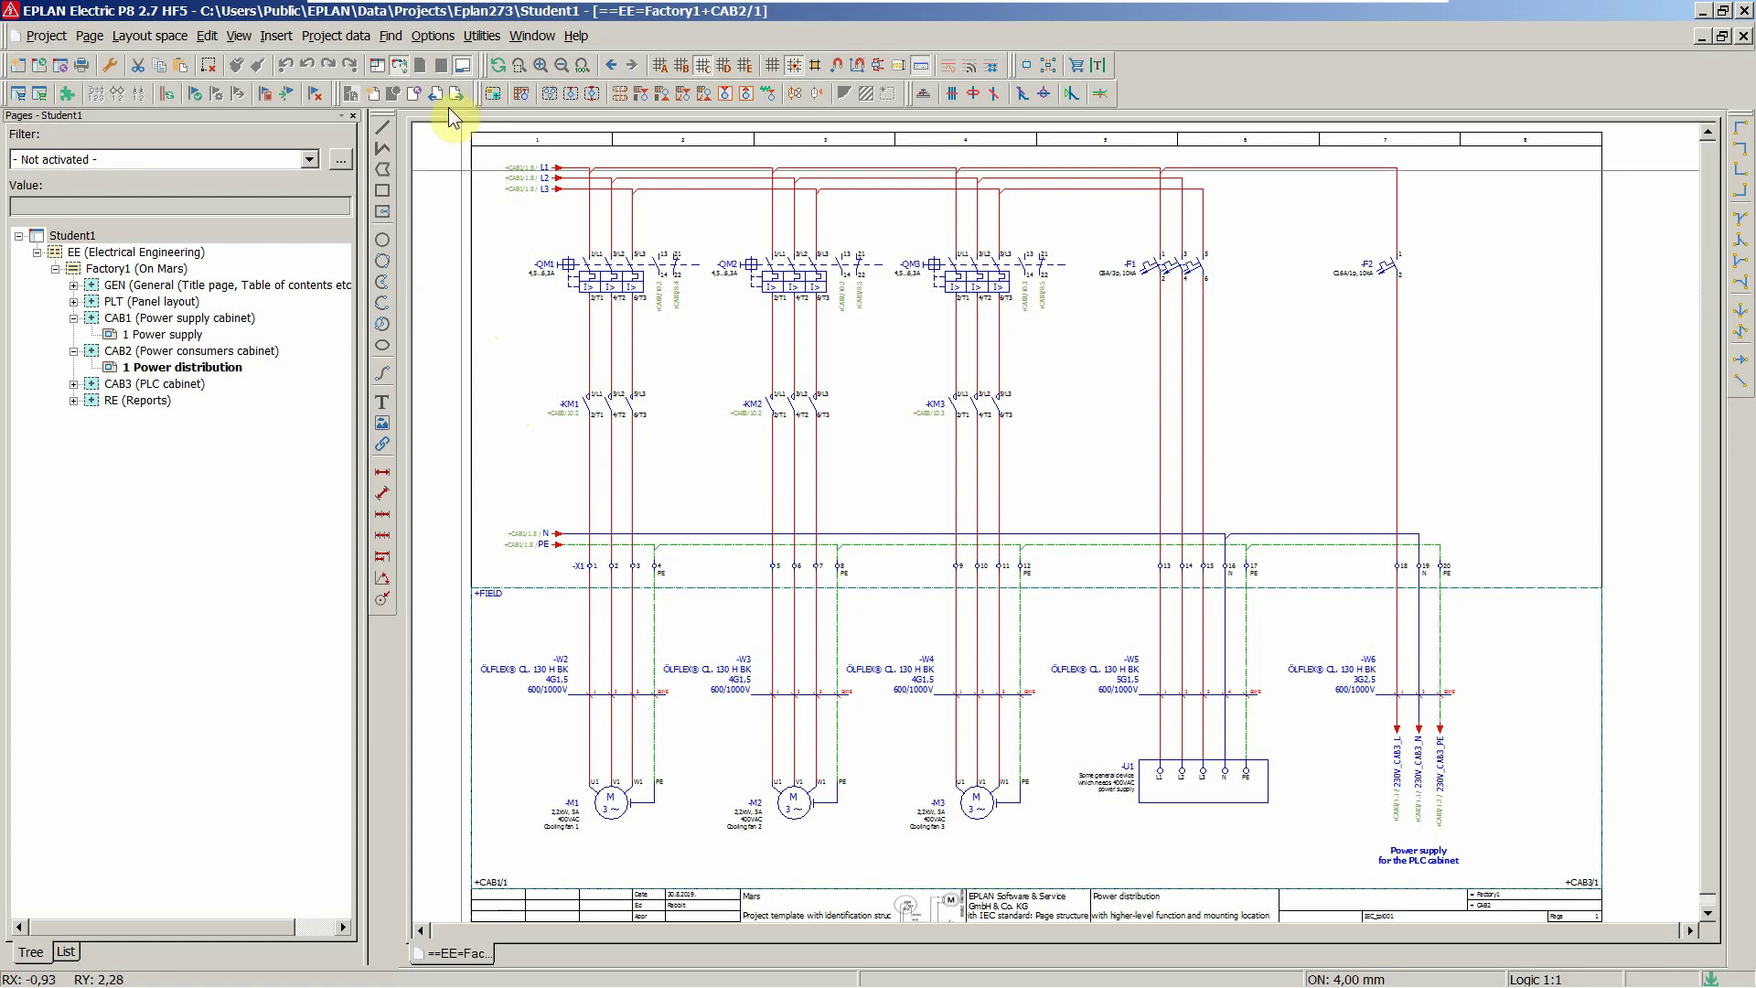
# Step: Open the User > Translation dictionary page in the program settings
pyautogui.click(435, 39)
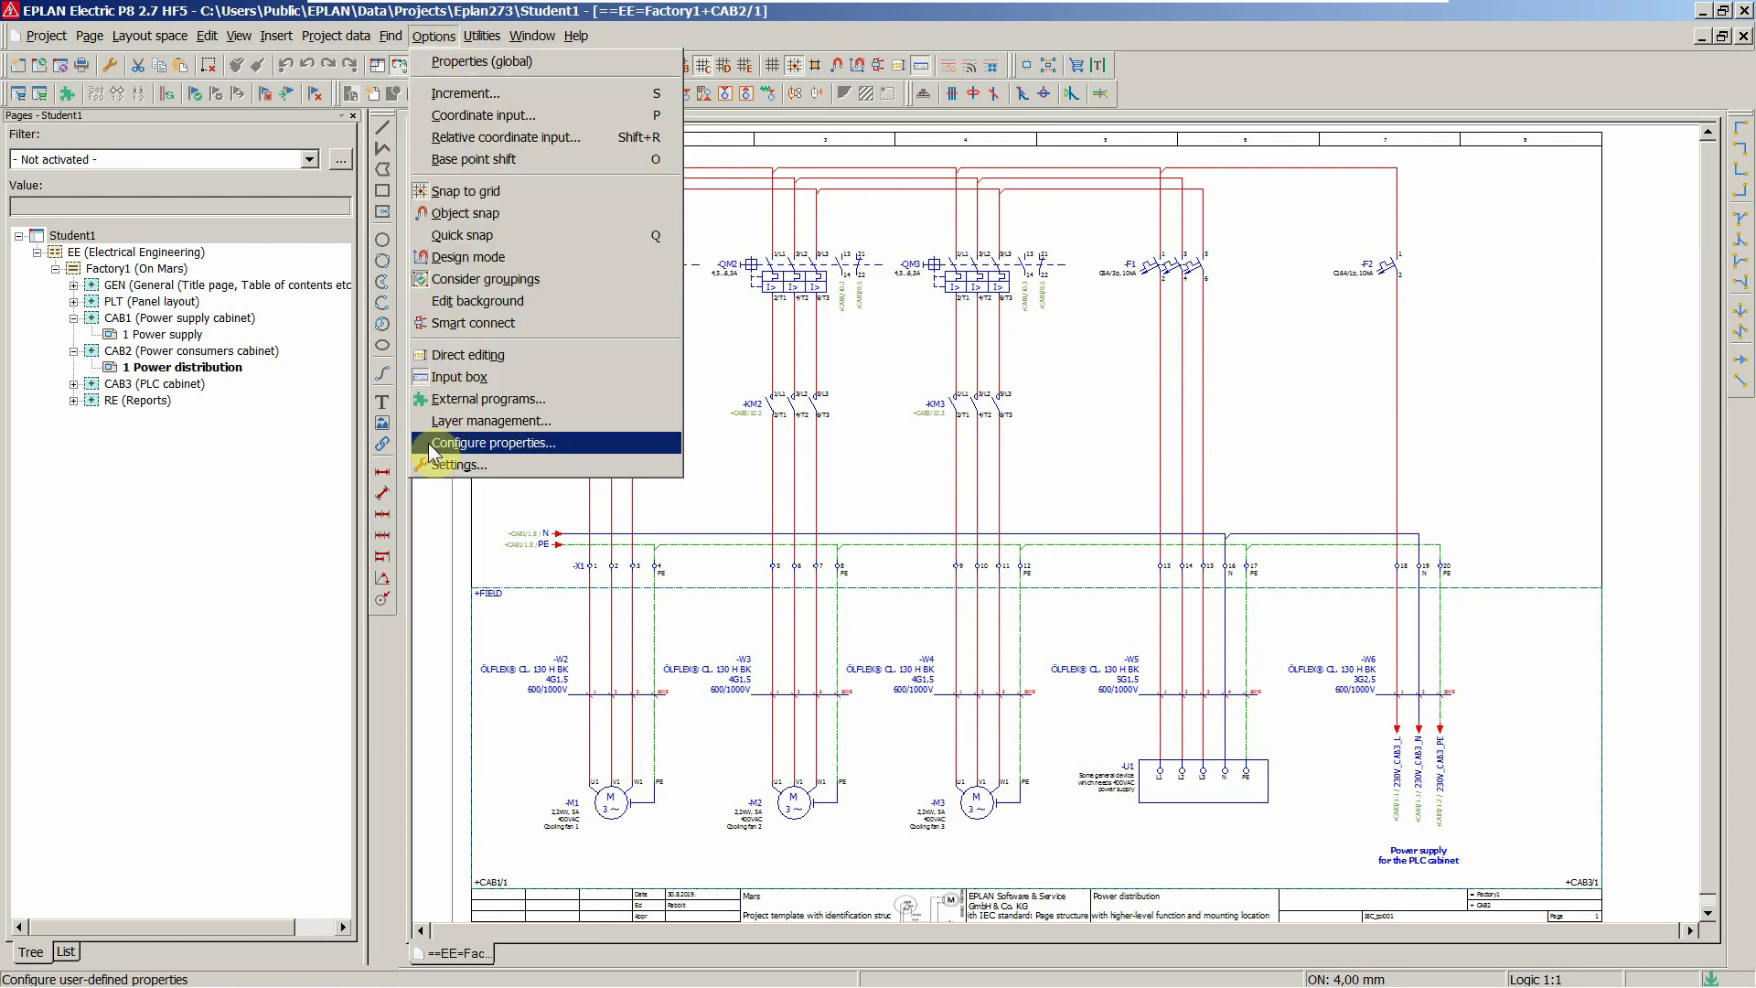
pyautogui.click(452, 464)
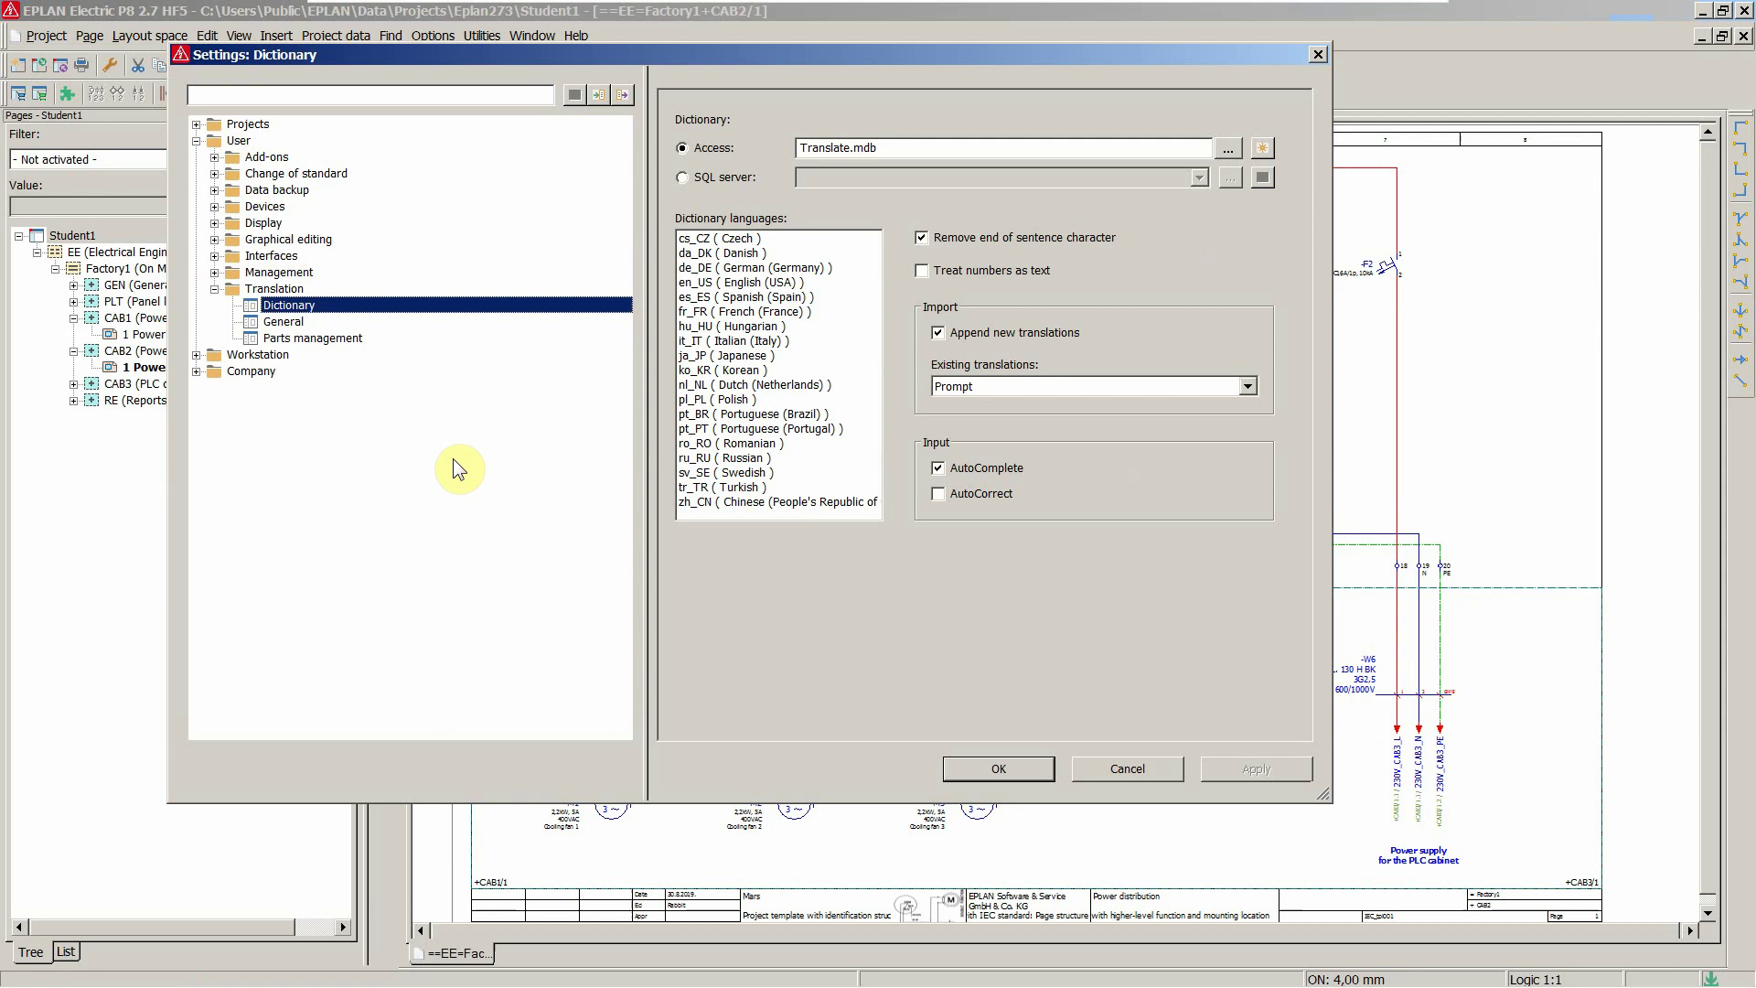
pyautogui.click(240, 142)
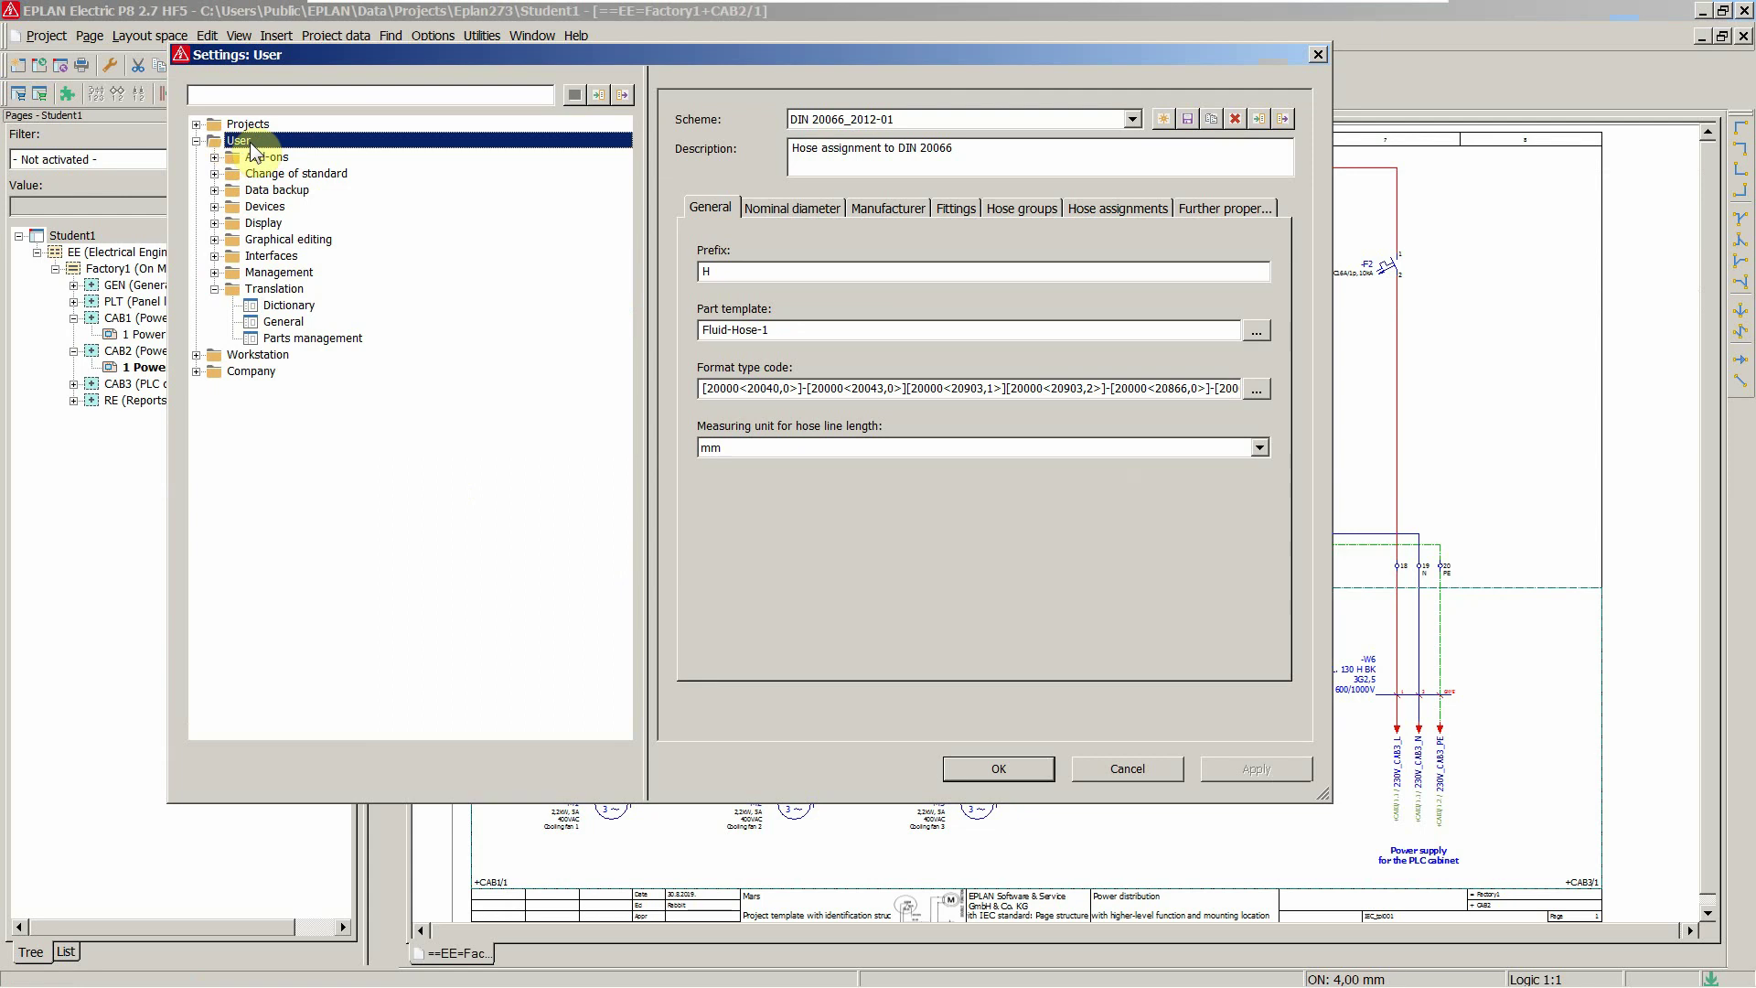
pyautogui.click(273, 289)
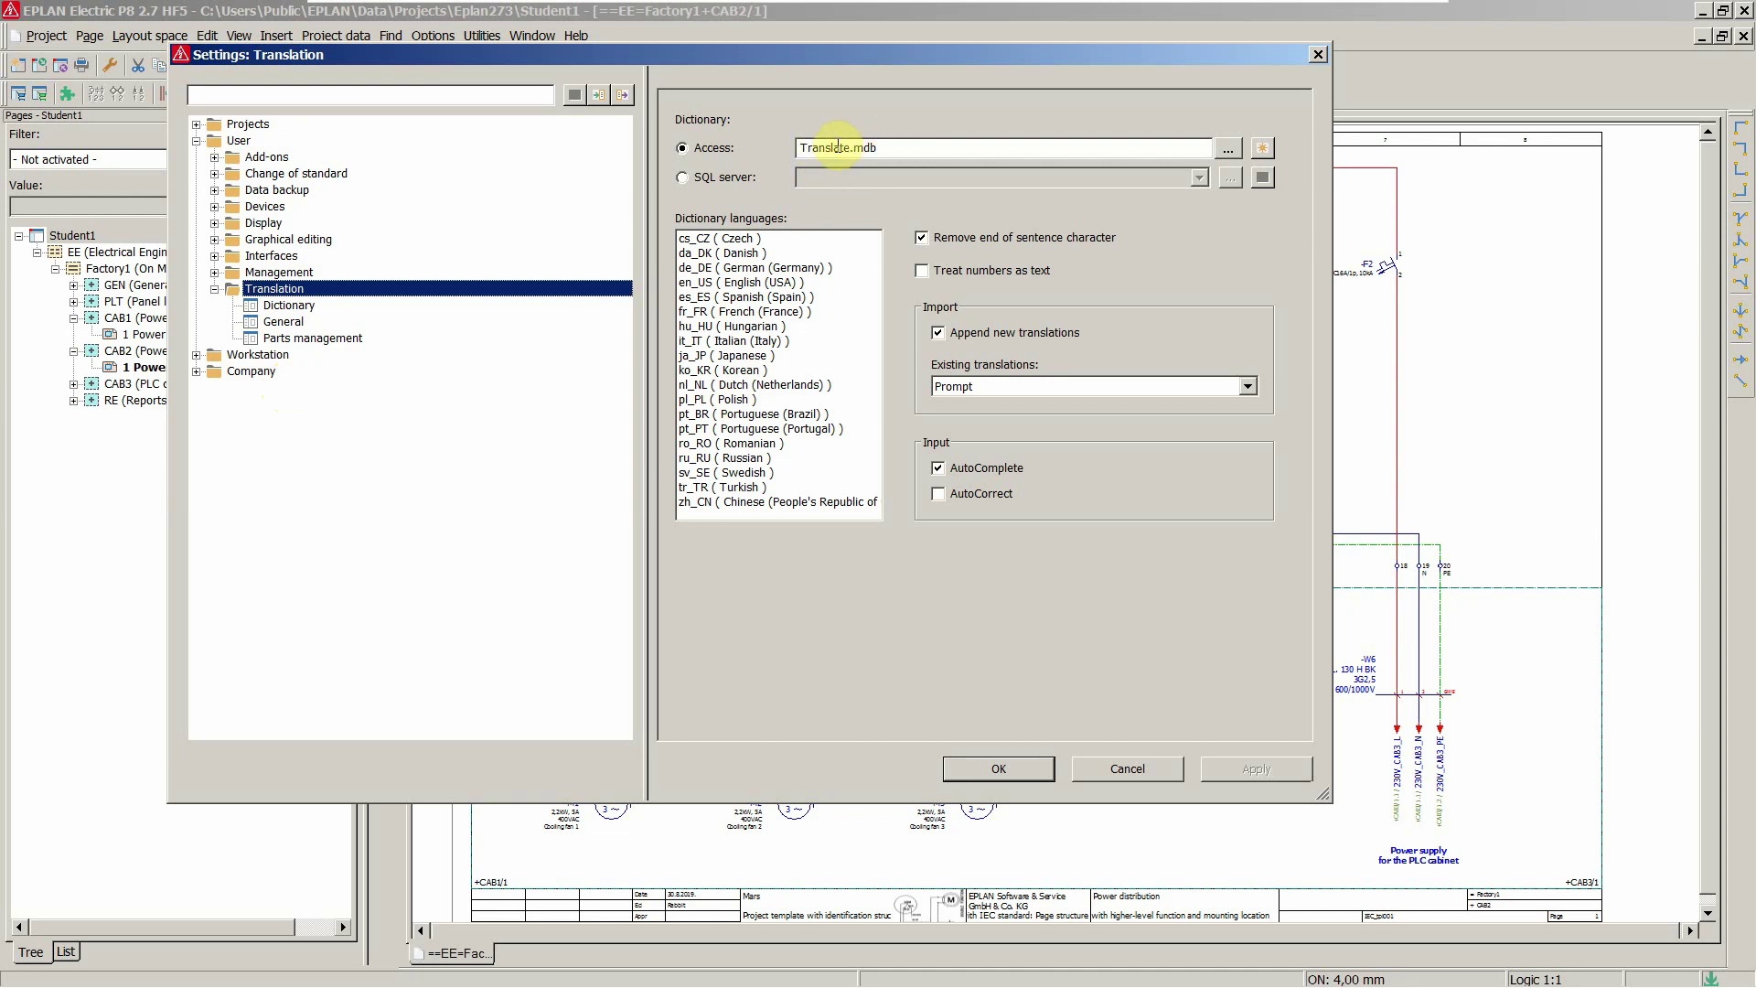
# Step: Check that Translate.mdb is the Access dictionary file, leaving it unchanged
pyautogui.click(1228, 148)
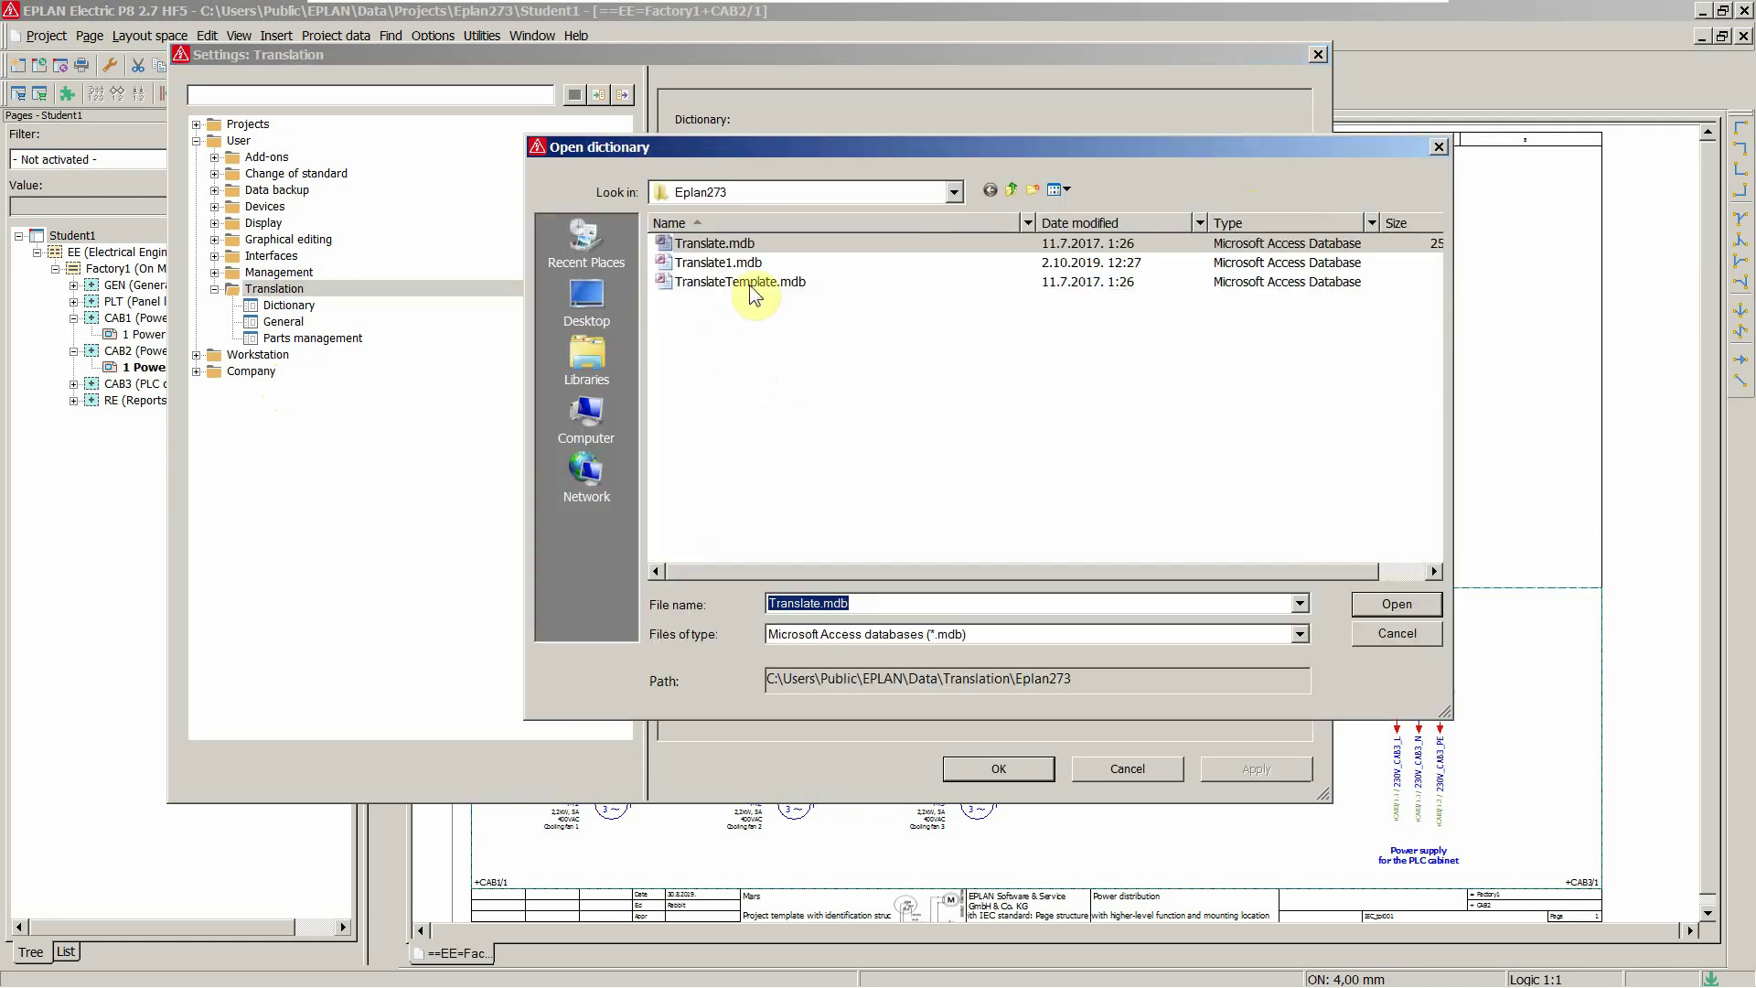
pyautogui.click(715, 245)
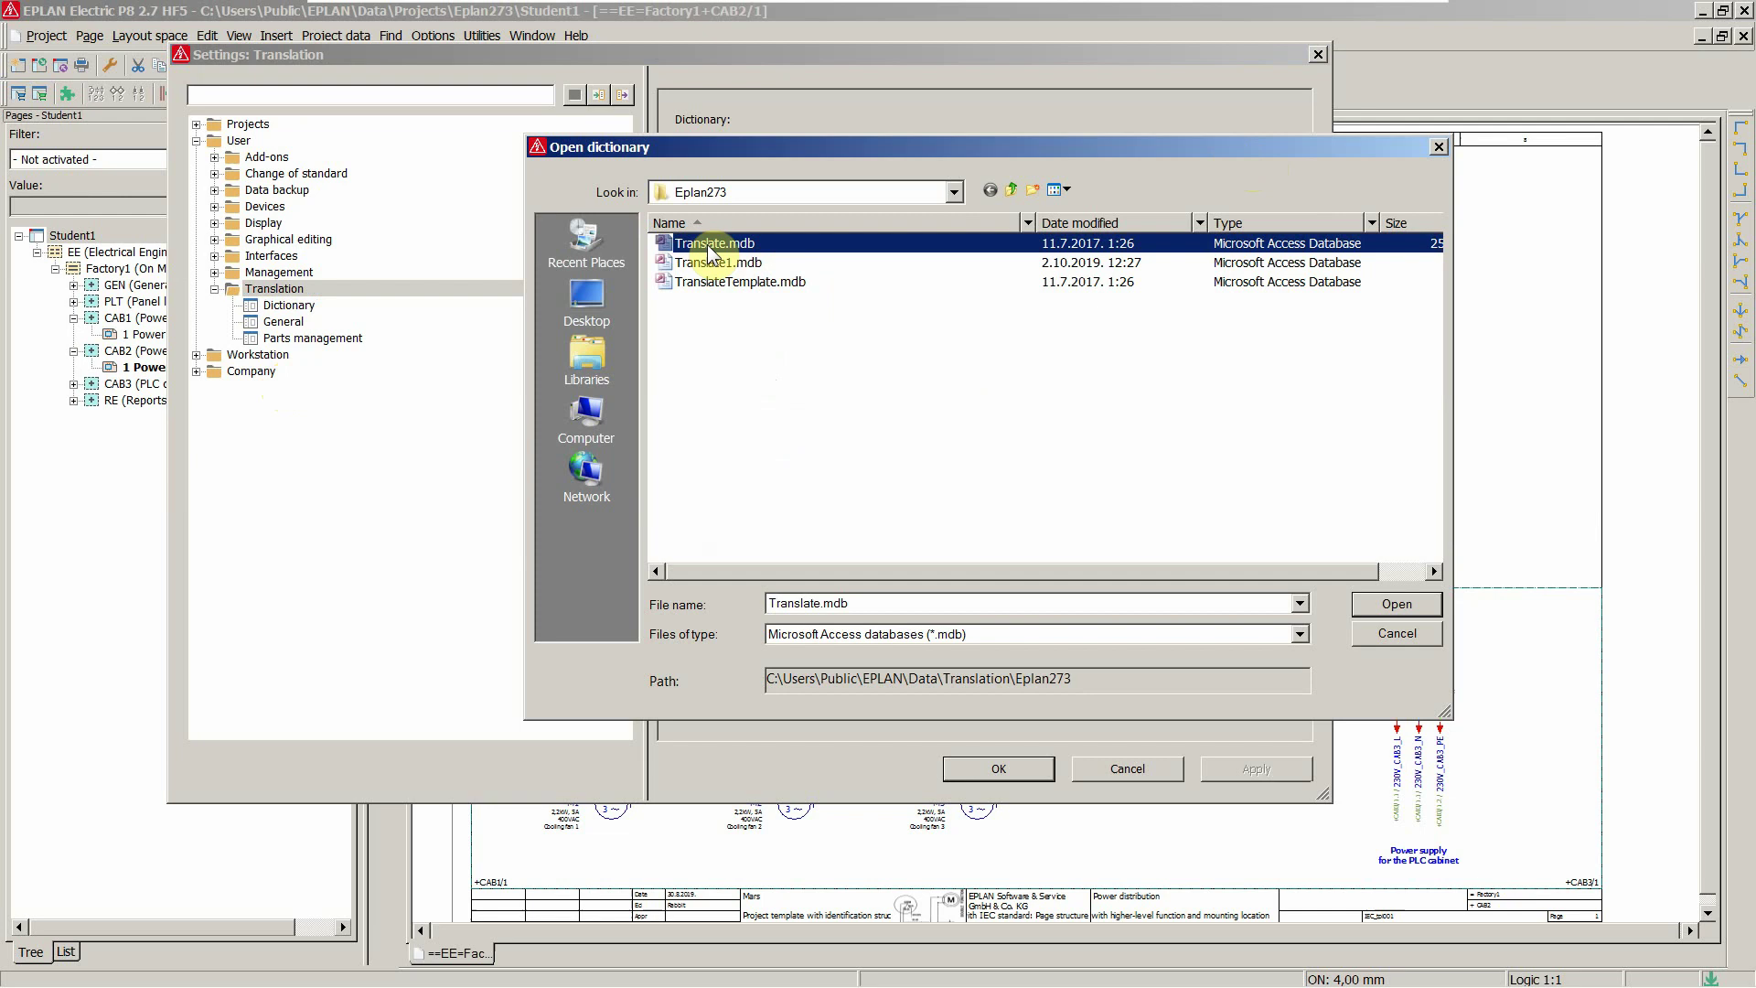
pyautogui.click(1368, 633)
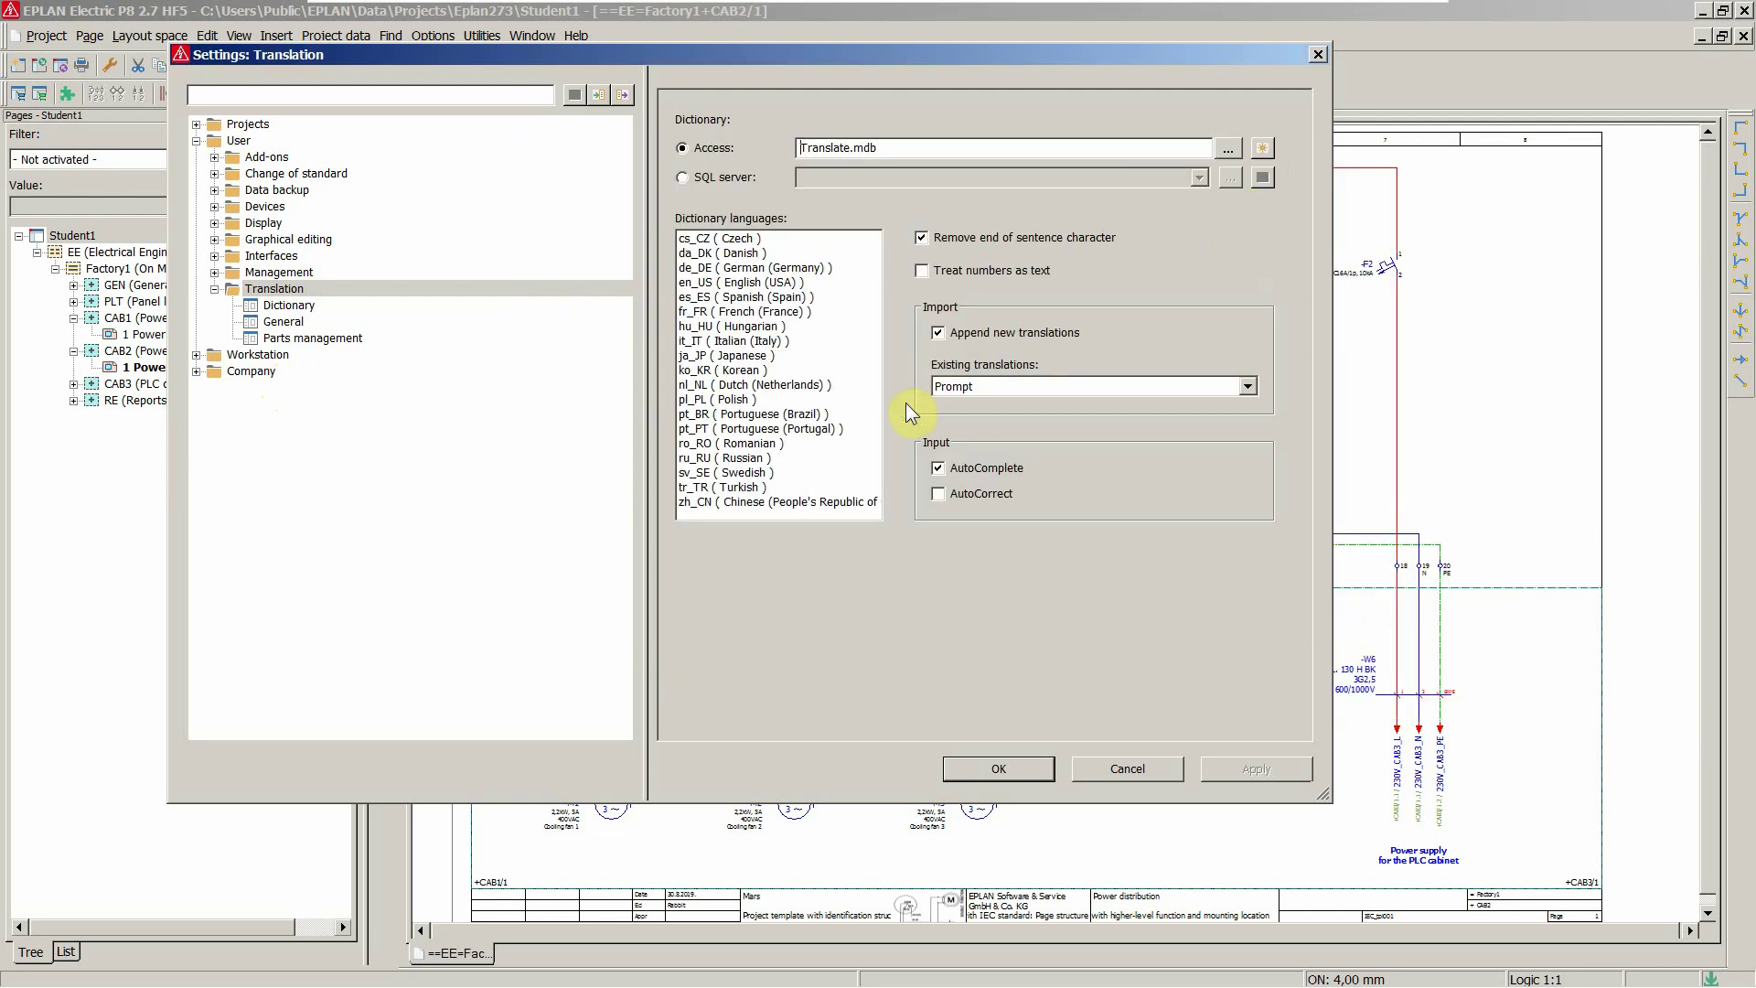
# Step: Review the user translation Dictionary, General and Parts management pages, where all describing properties are checked
pyautogui.click(283, 307)
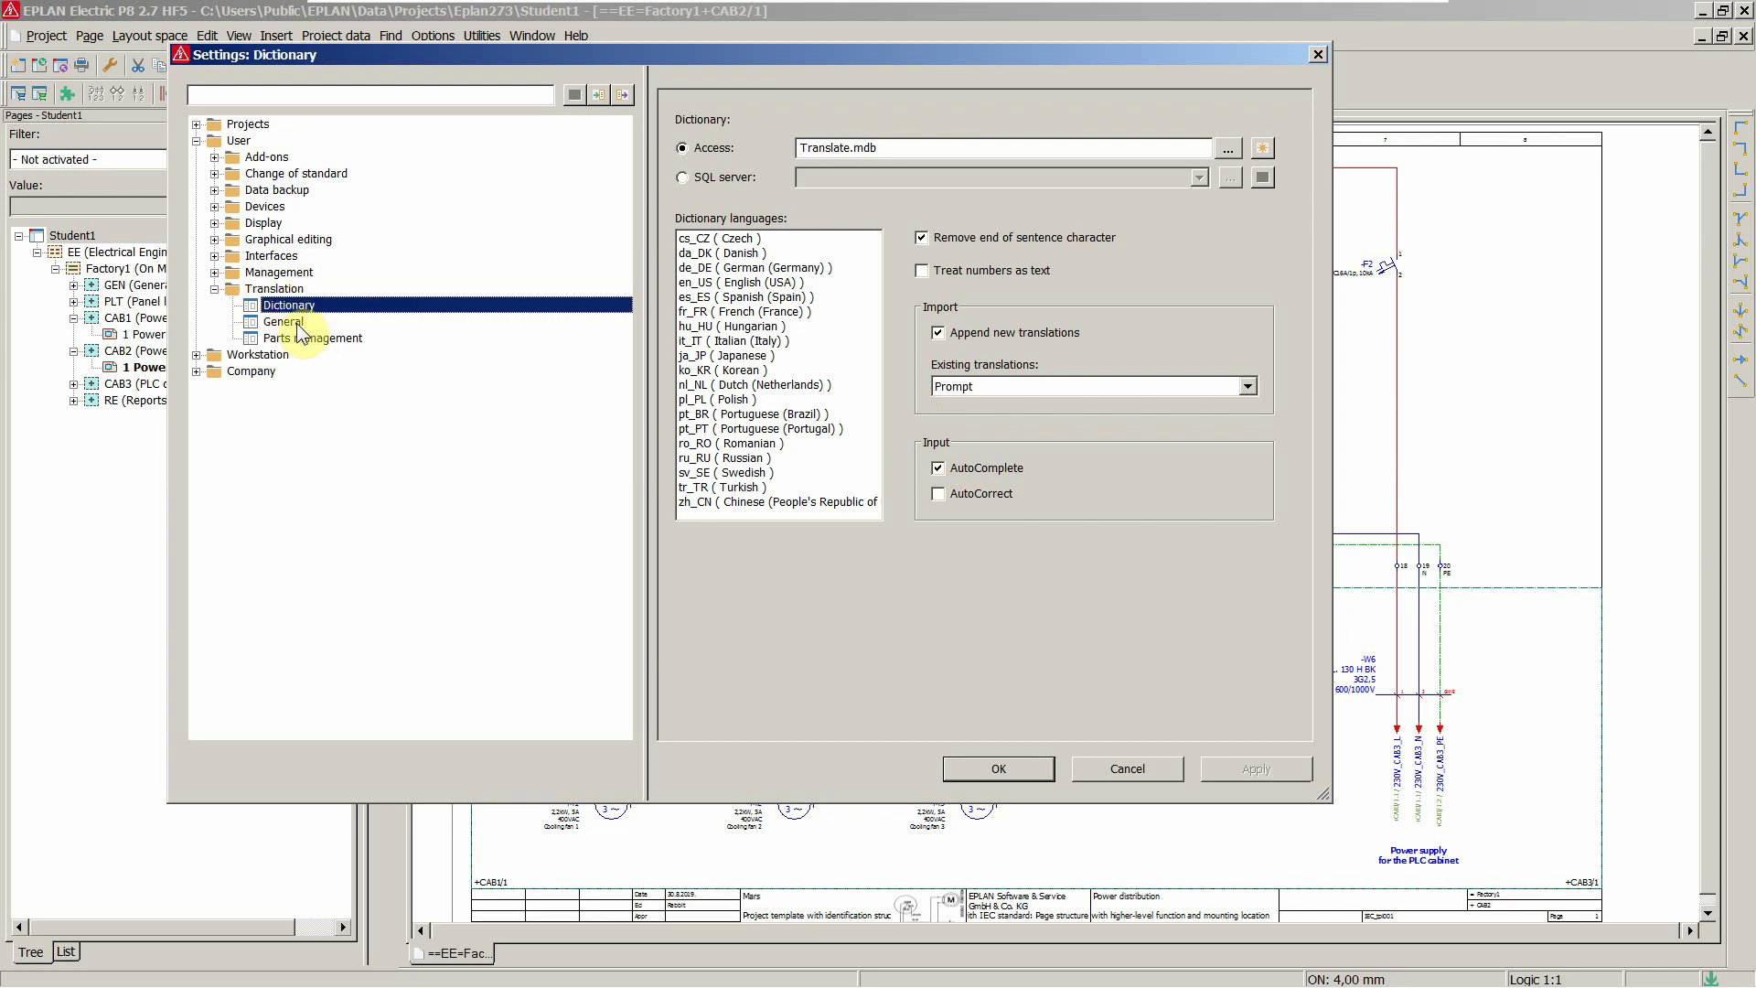
pyautogui.click(296, 322)
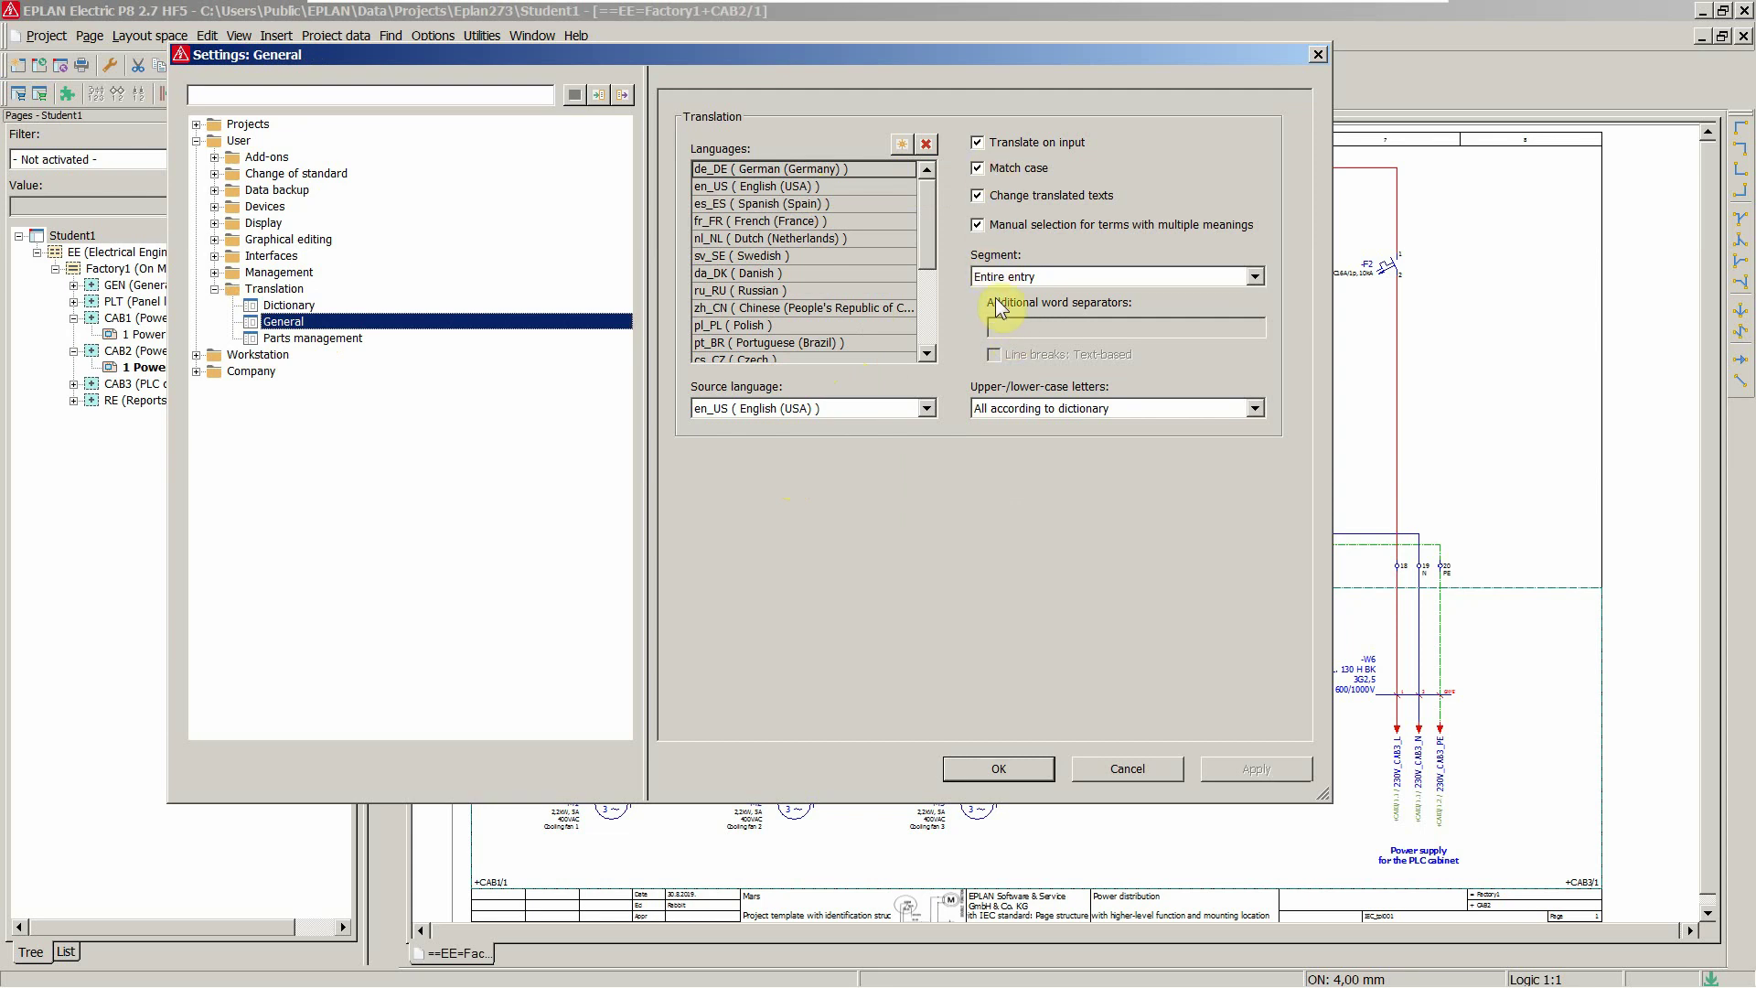
pyautogui.click(329, 339)
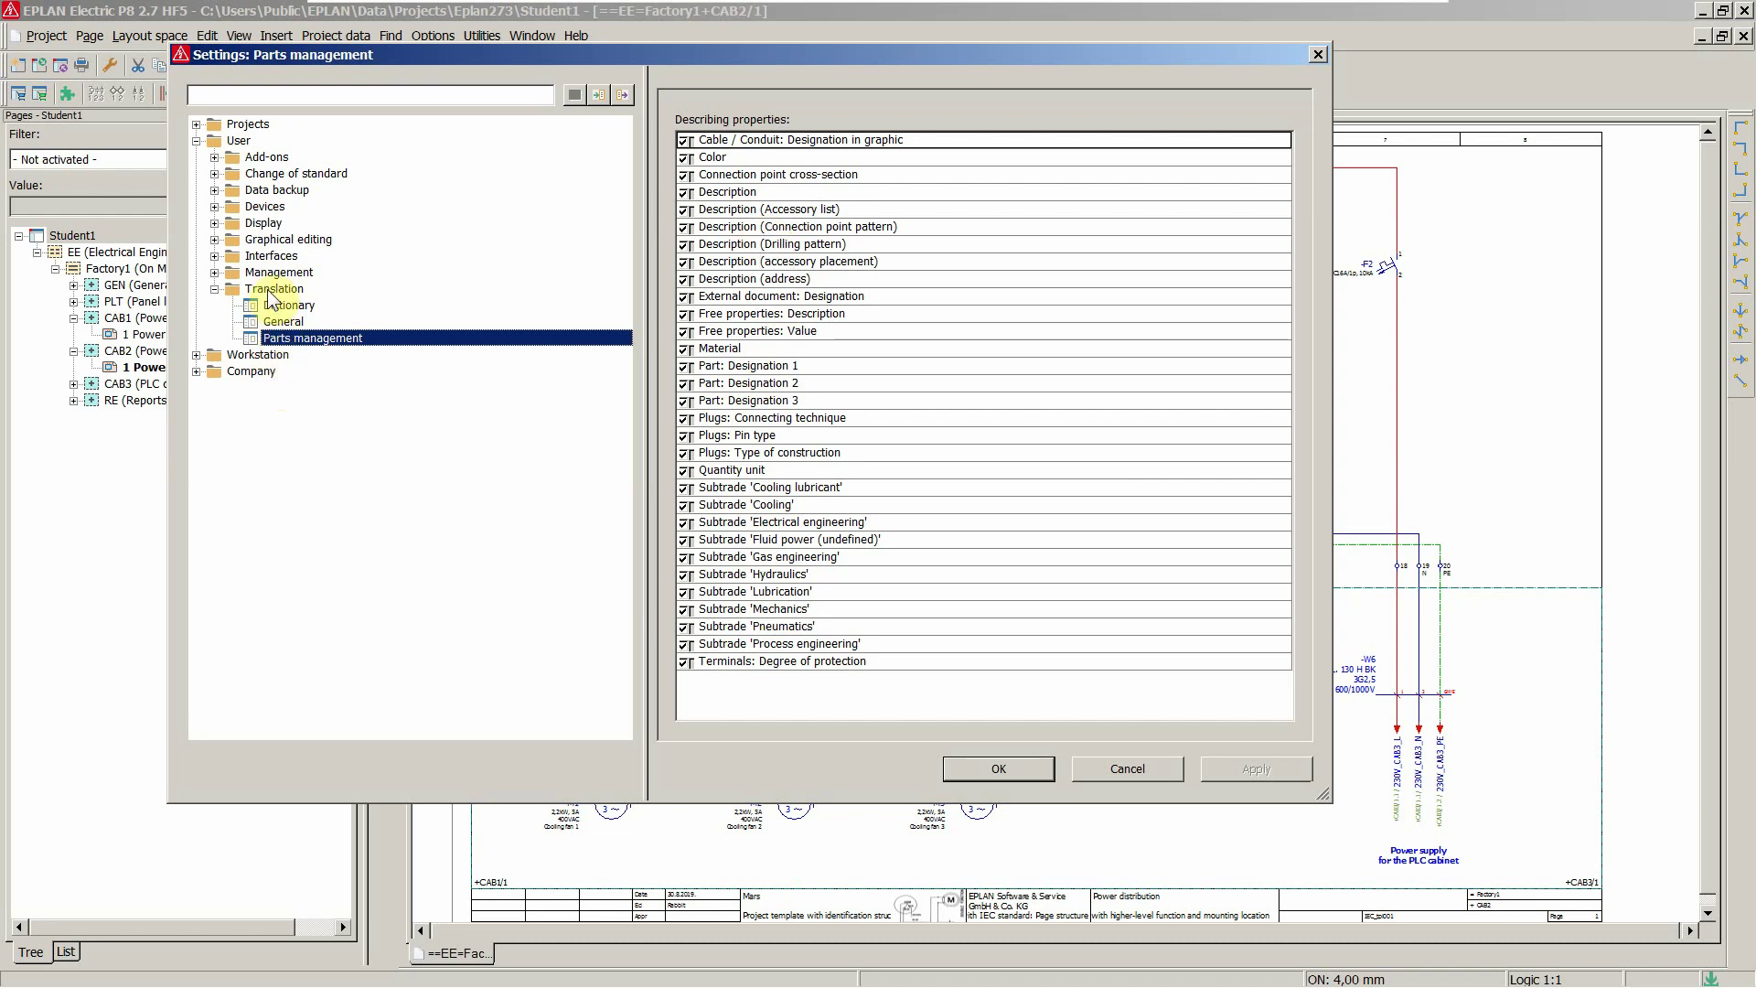
# Step: Go to the Student1 project's Translation > Extent settings
pyautogui.click(247, 125)
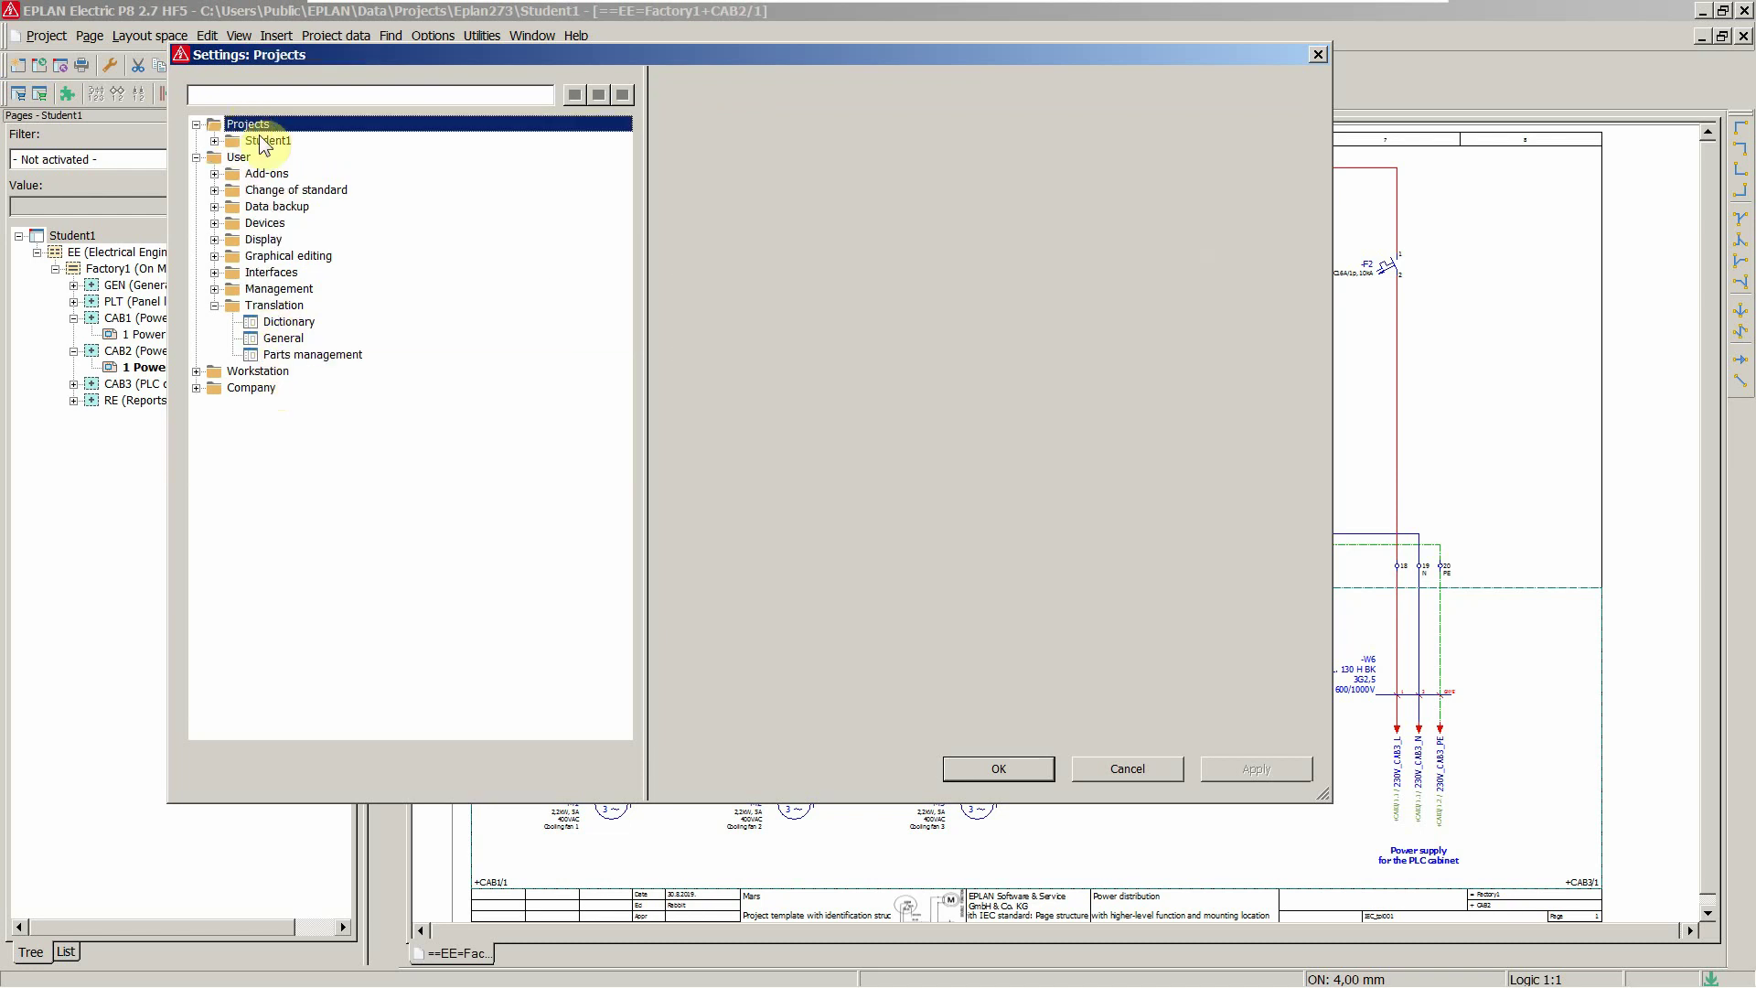
pyautogui.click(266, 140)
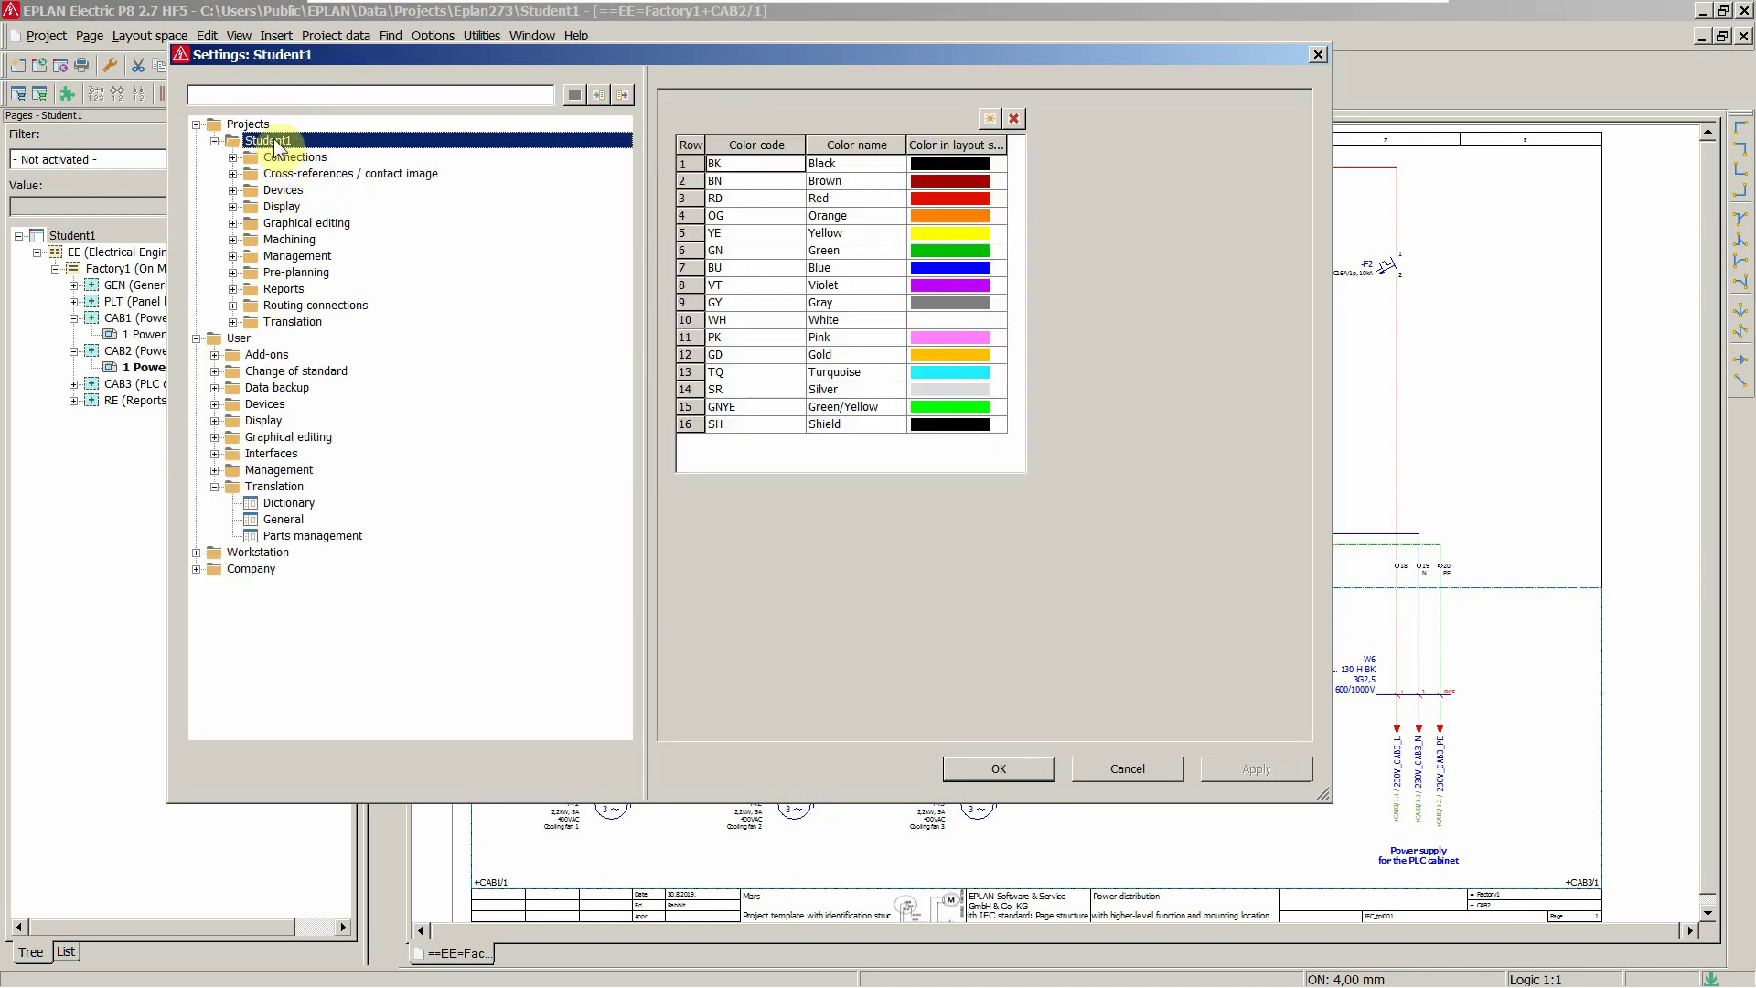
pyautogui.doubleClick(300, 322)
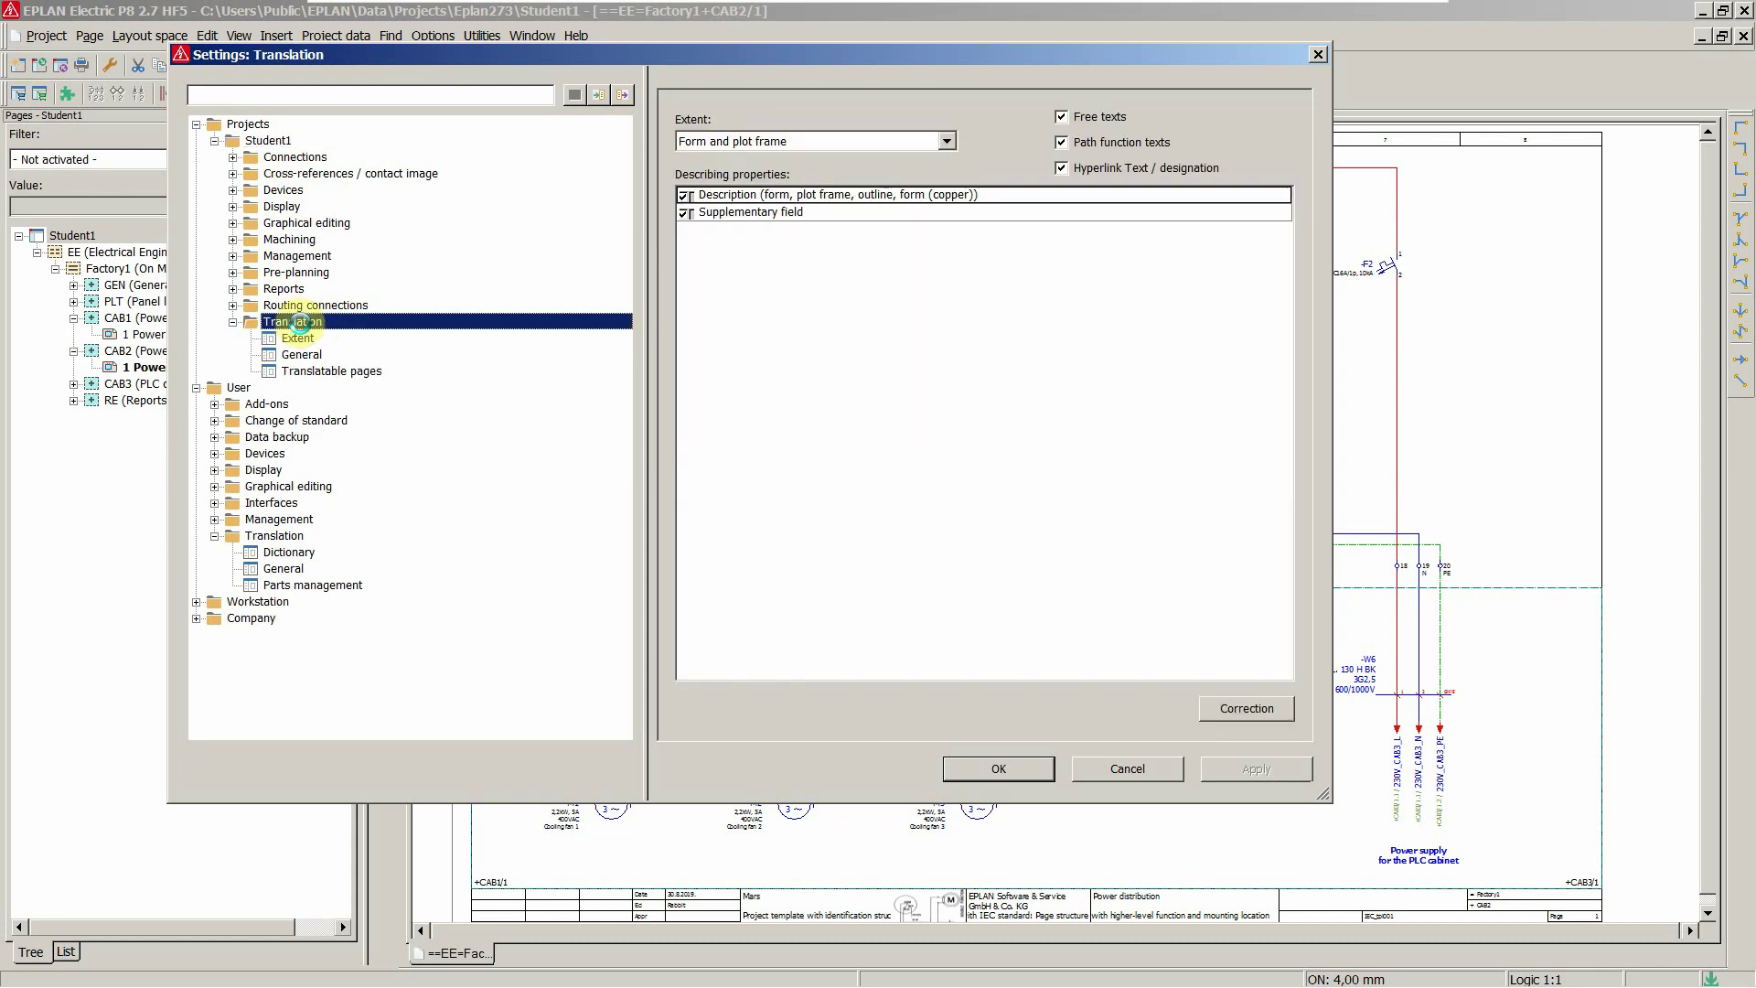
pyautogui.click(299, 338)
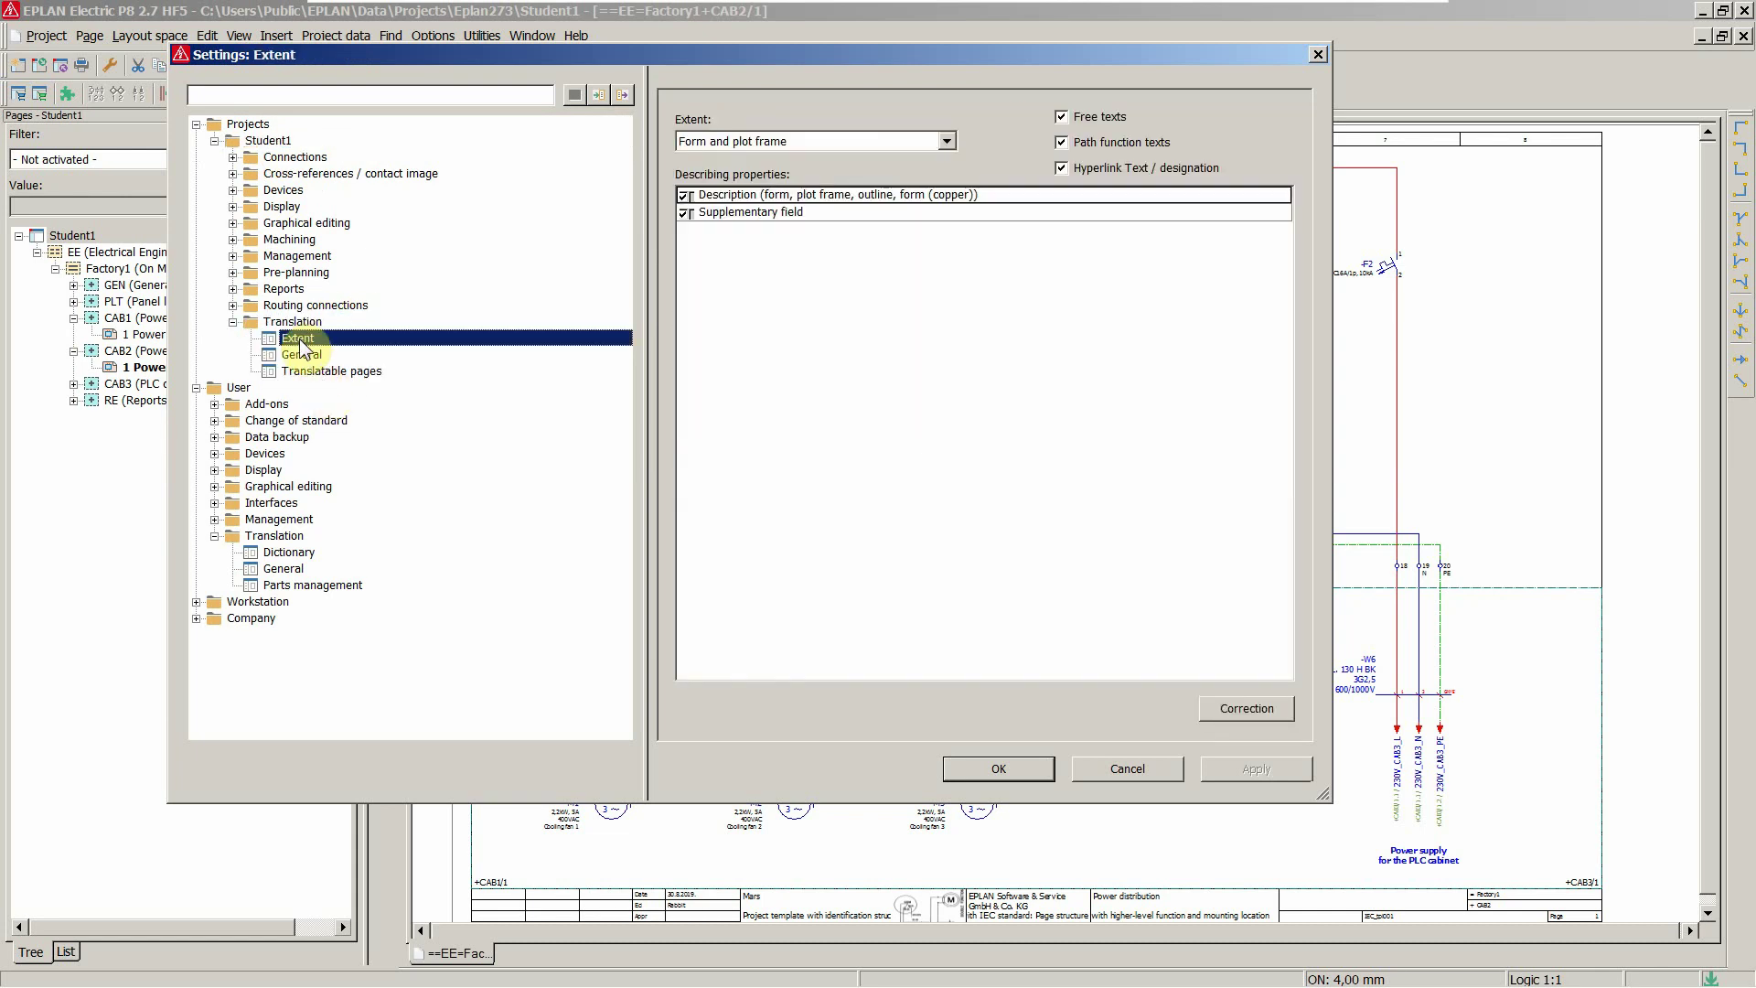
# Step: Try Form and plot frame and Item, then set the extent to Page and review its properties
pyautogui.click(744, 137)
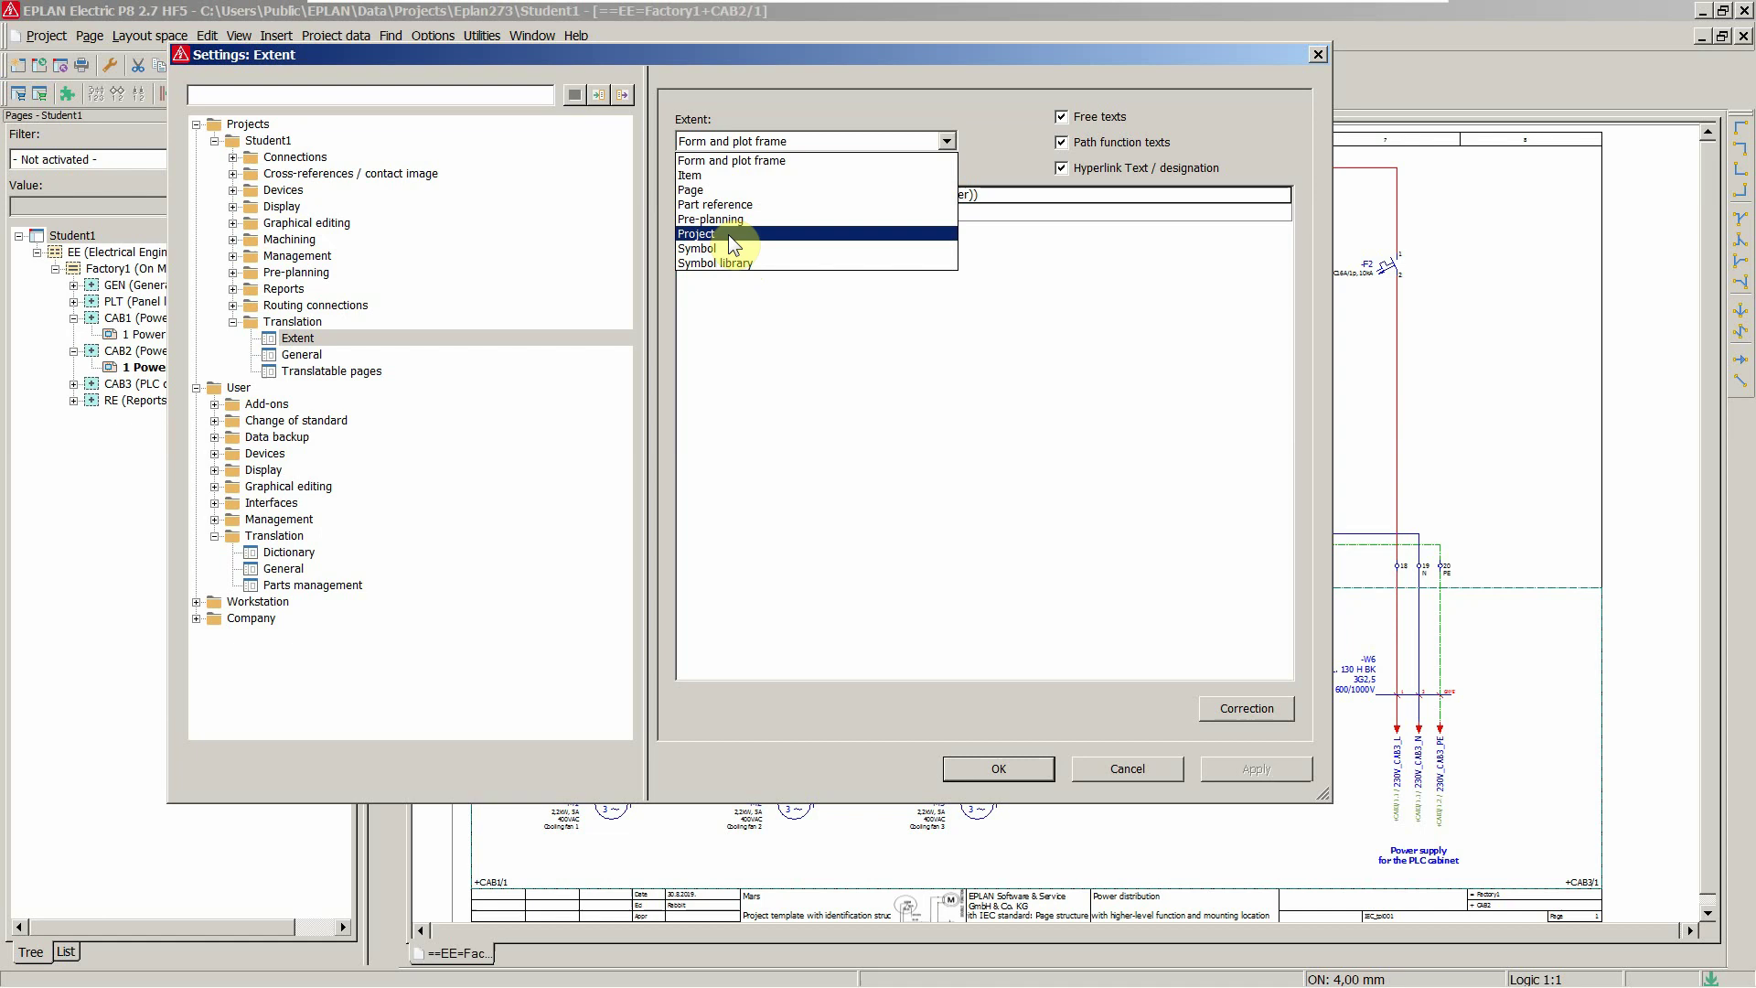
pyautogui.click(732, 162)
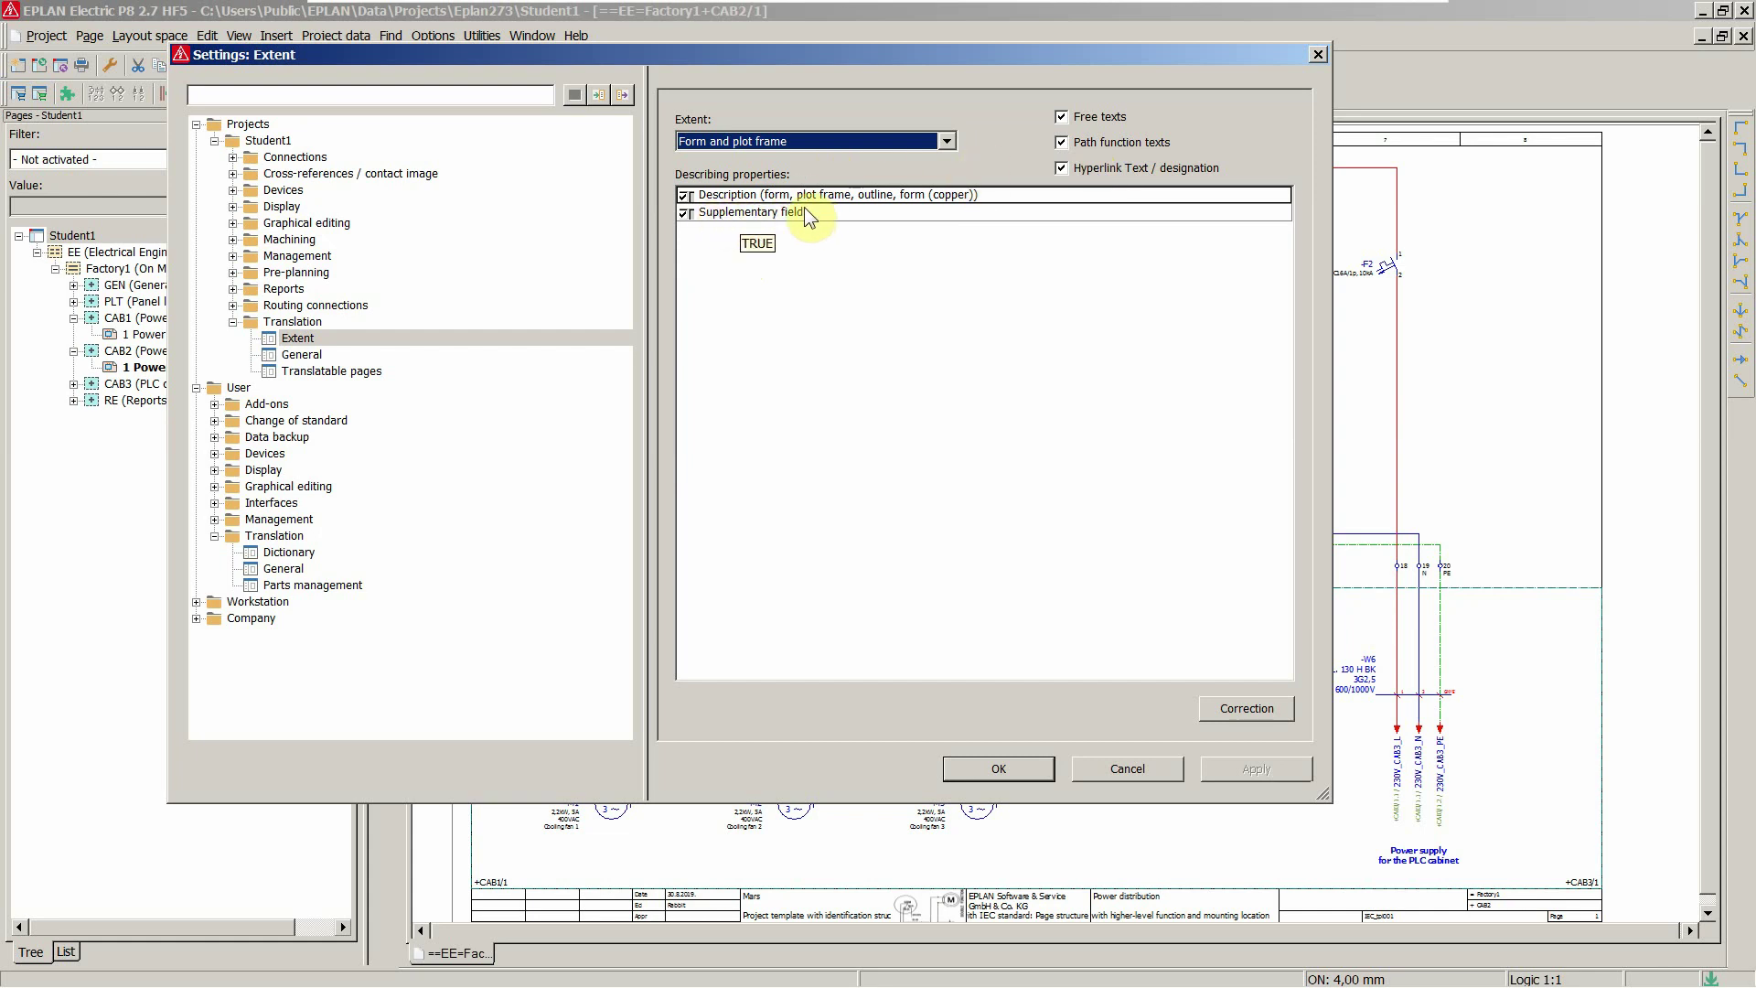
pyautogui.click(755, 140)
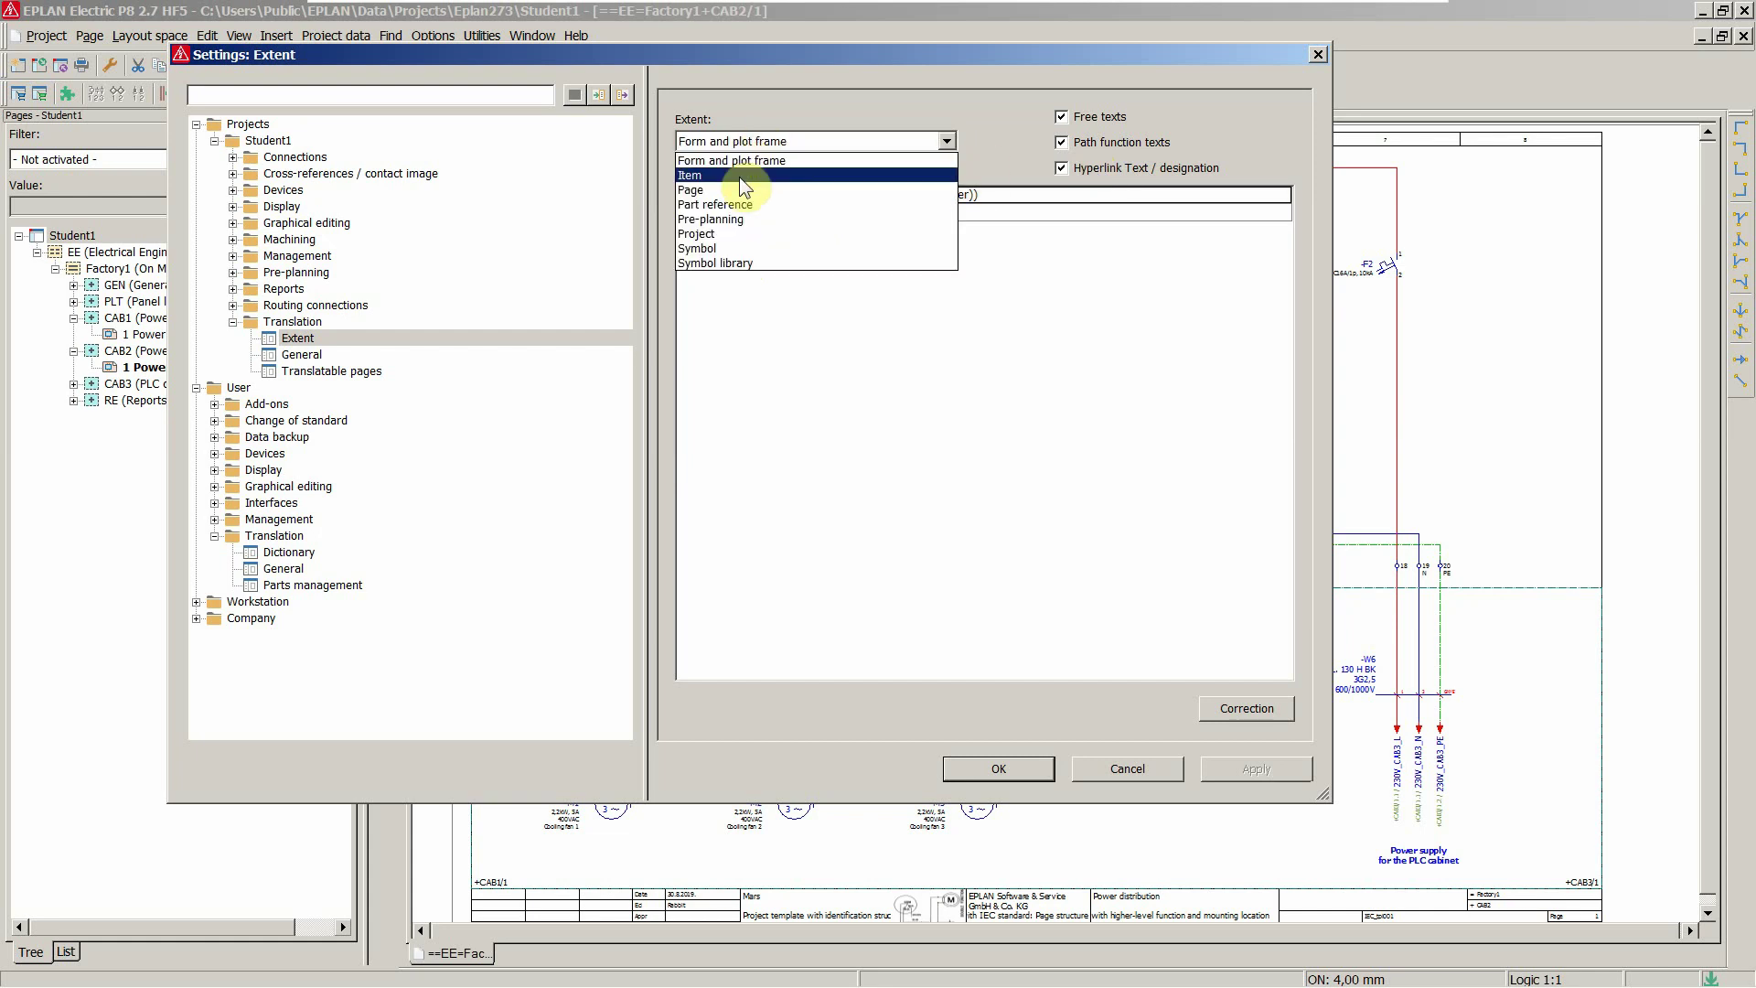
pyautogui.click(738, 175)
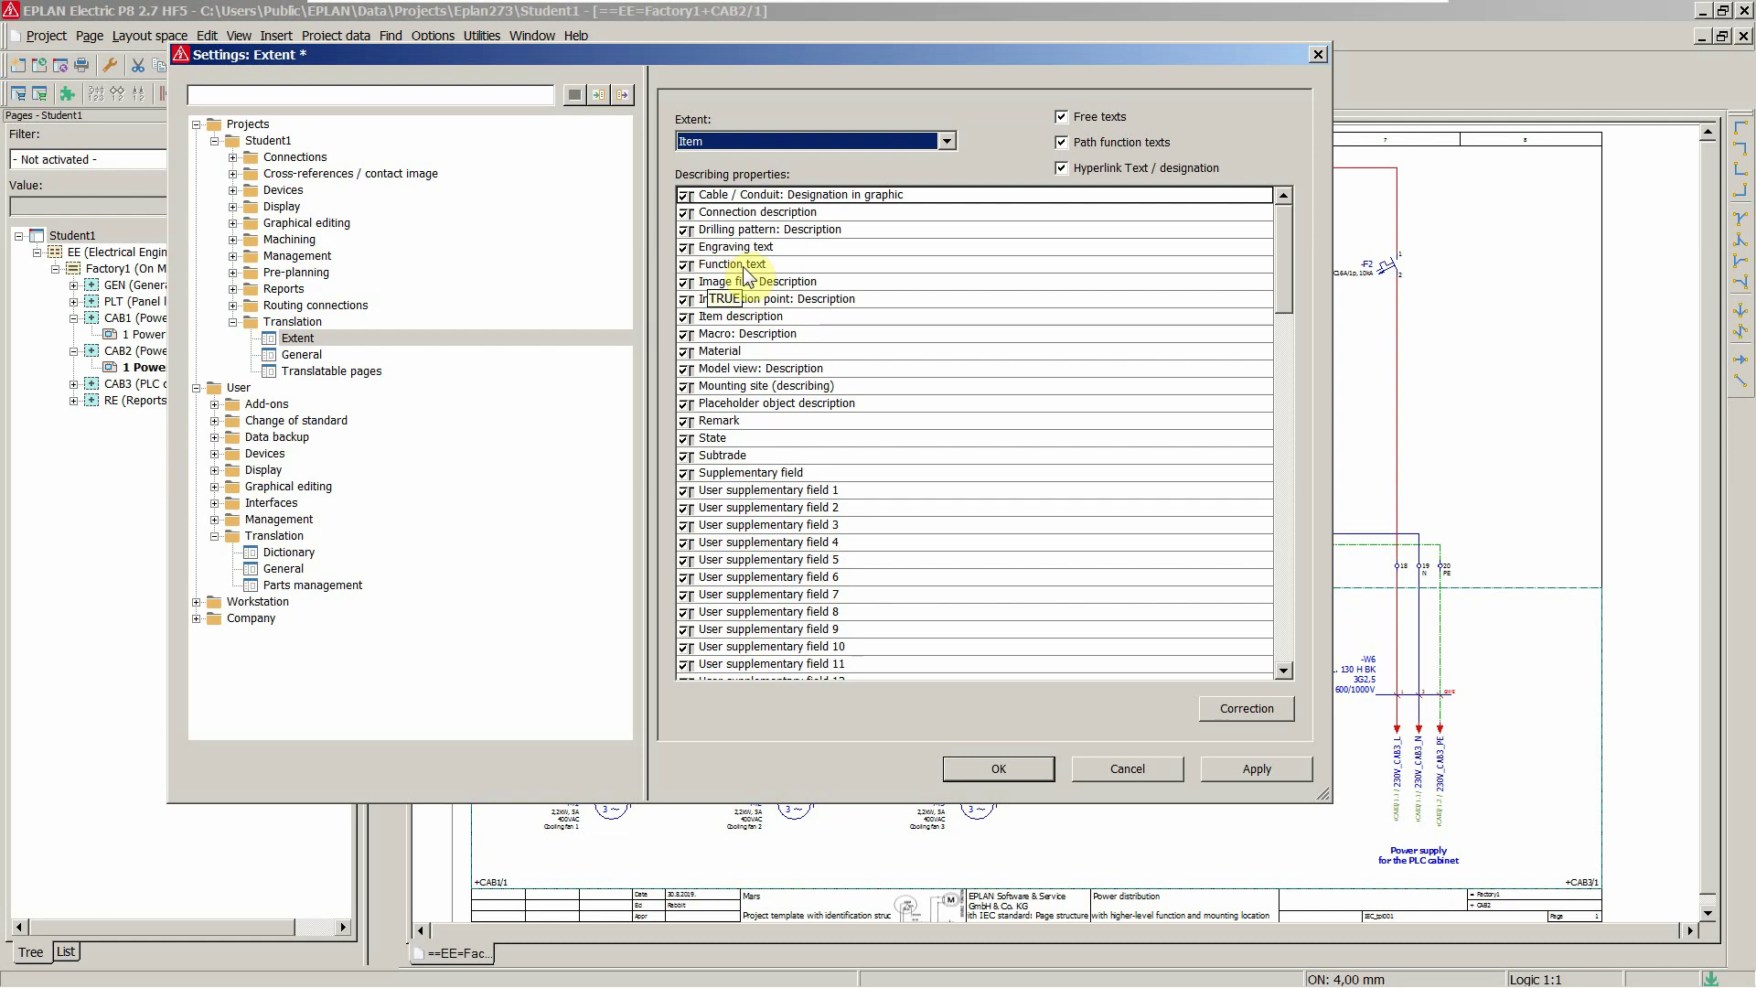
pyautogui.click(723, 141)
pyautogui.click(714, 190)
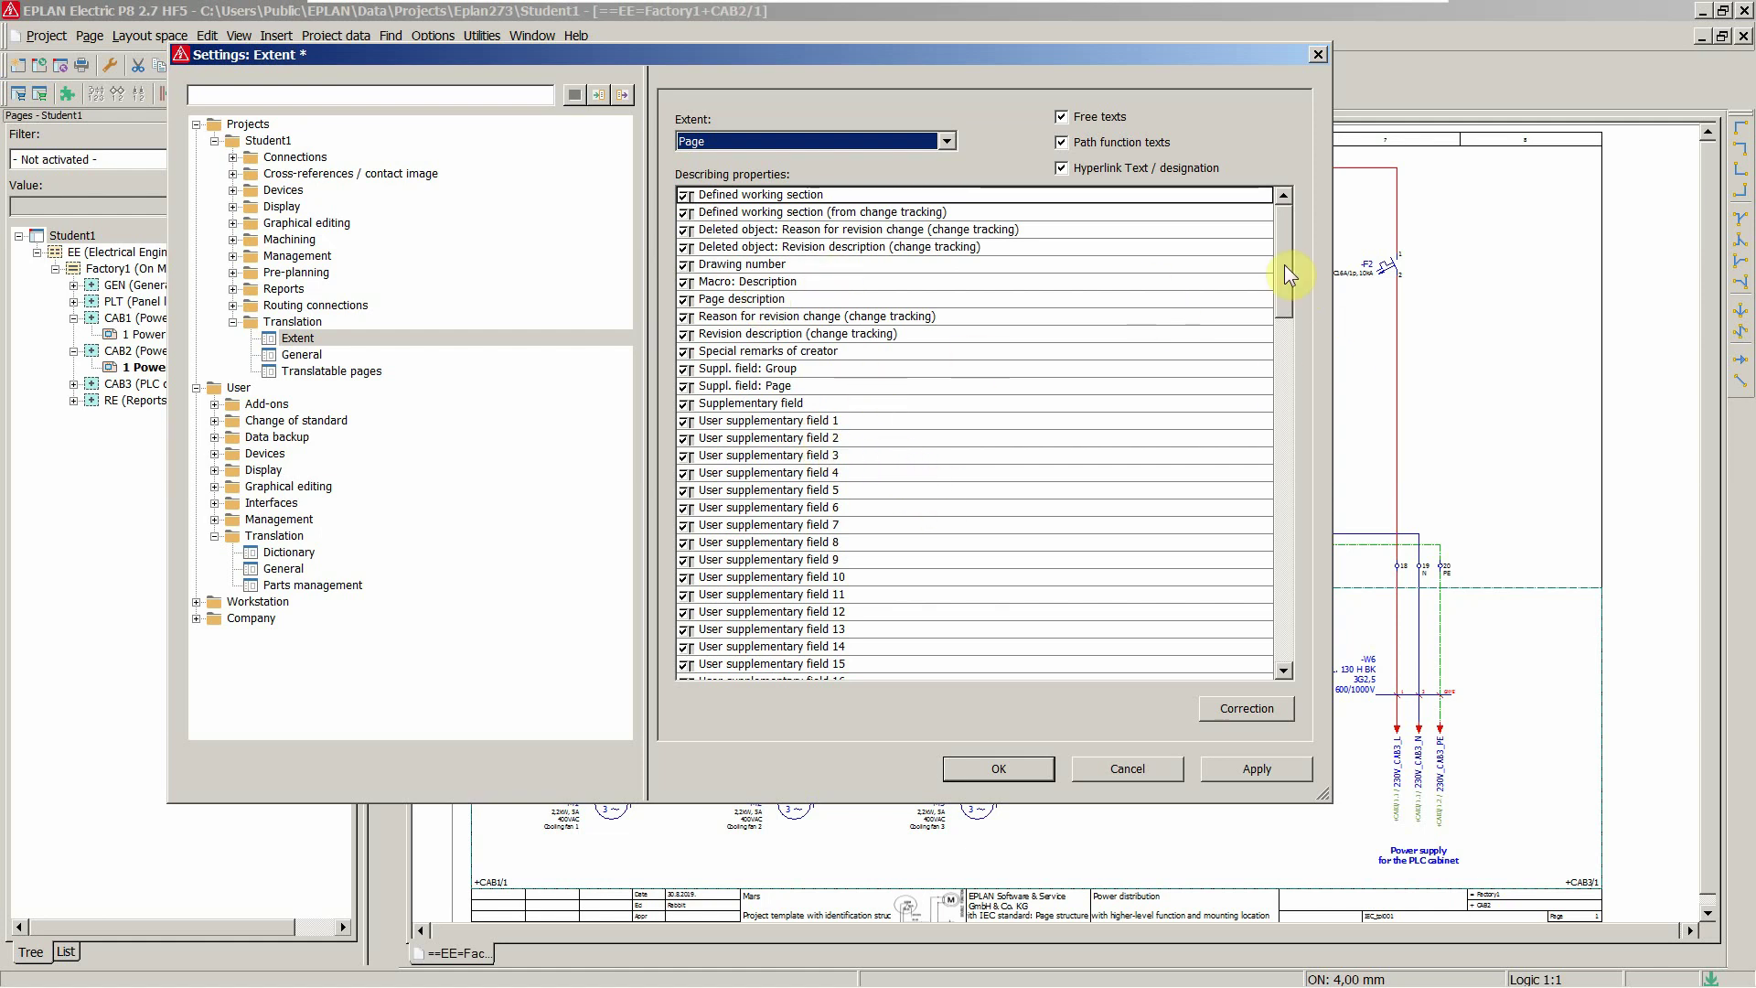
pyautogui.moveTo(1284, 265); pyautogui.dragTo(1267, 704)
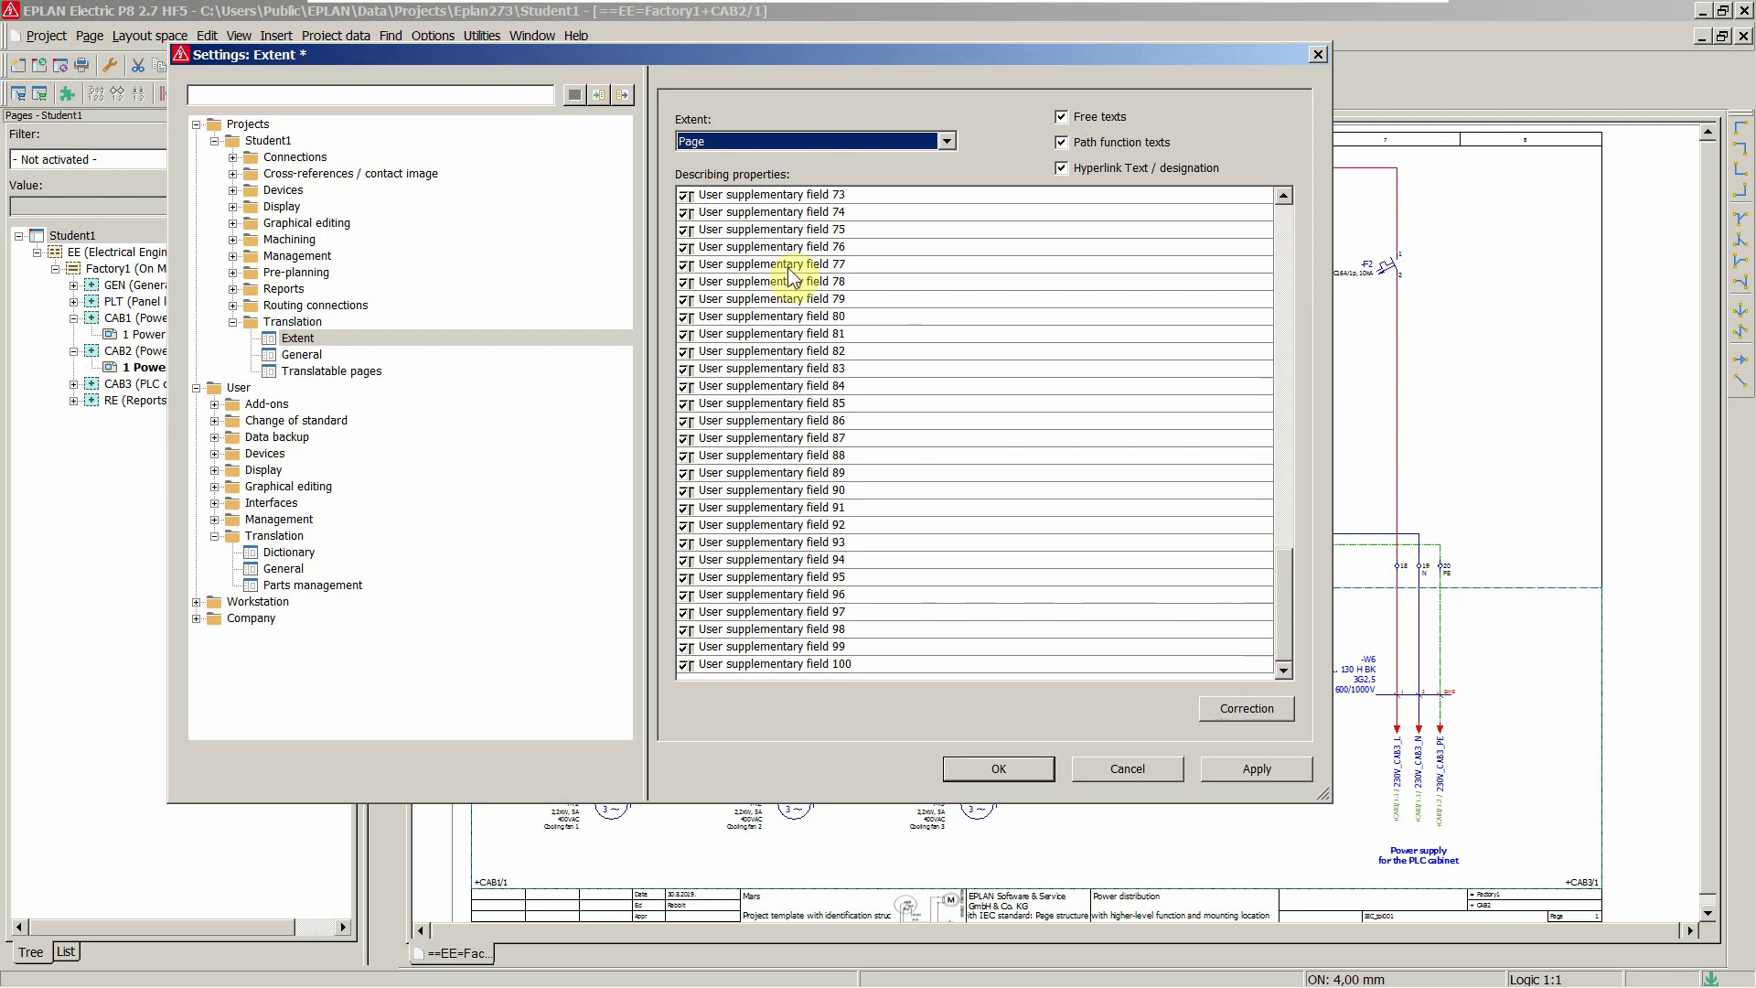
# Step: Try Part reference and then Project as the translation extent
pyautogui.click(770, 140)
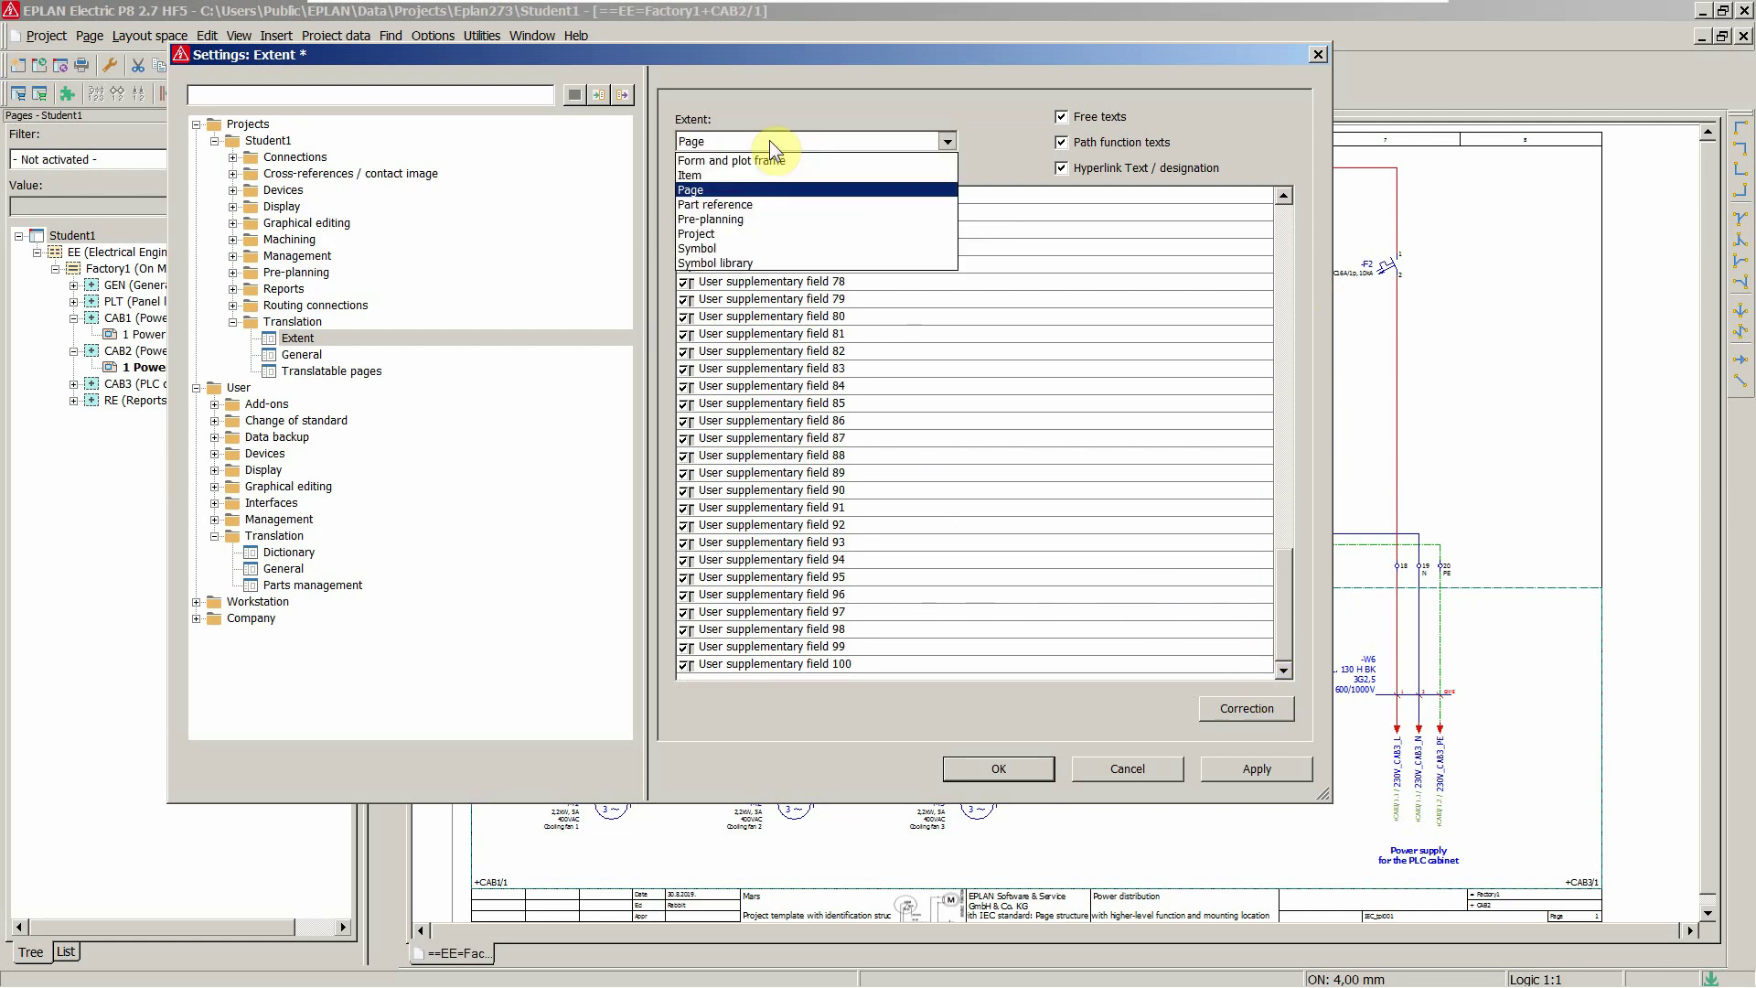
pyautogui.click(748, 204)
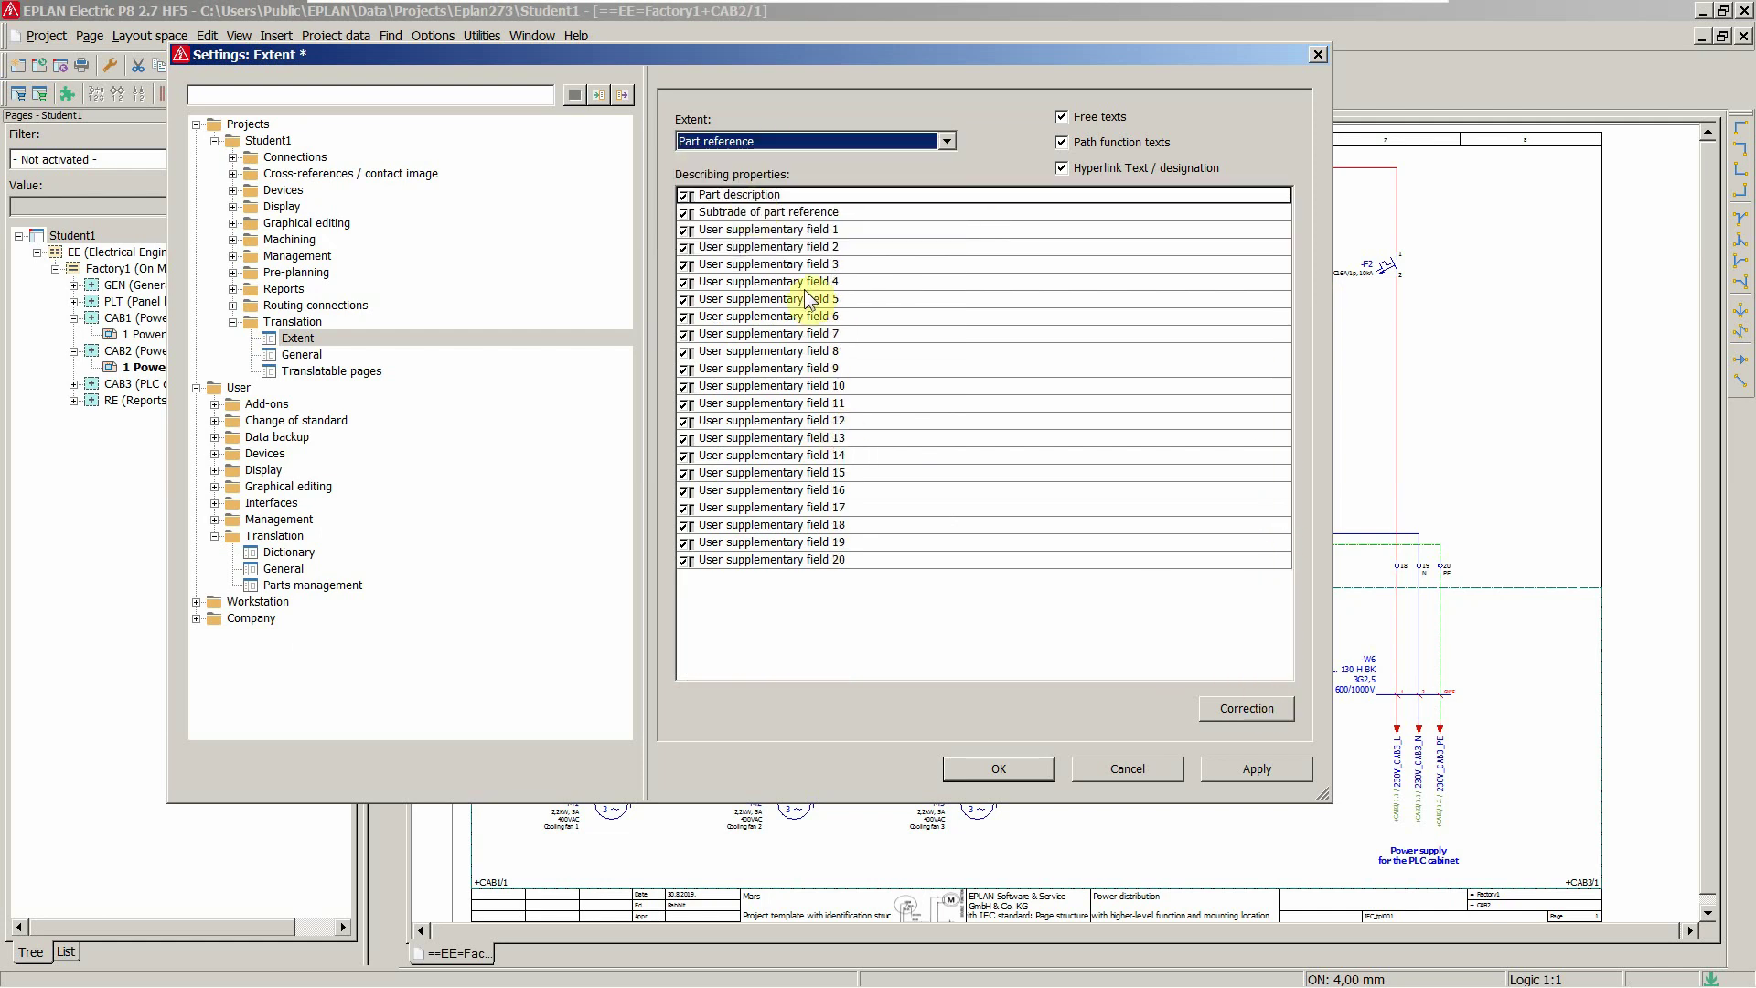
pyautogui.click(773, 146)
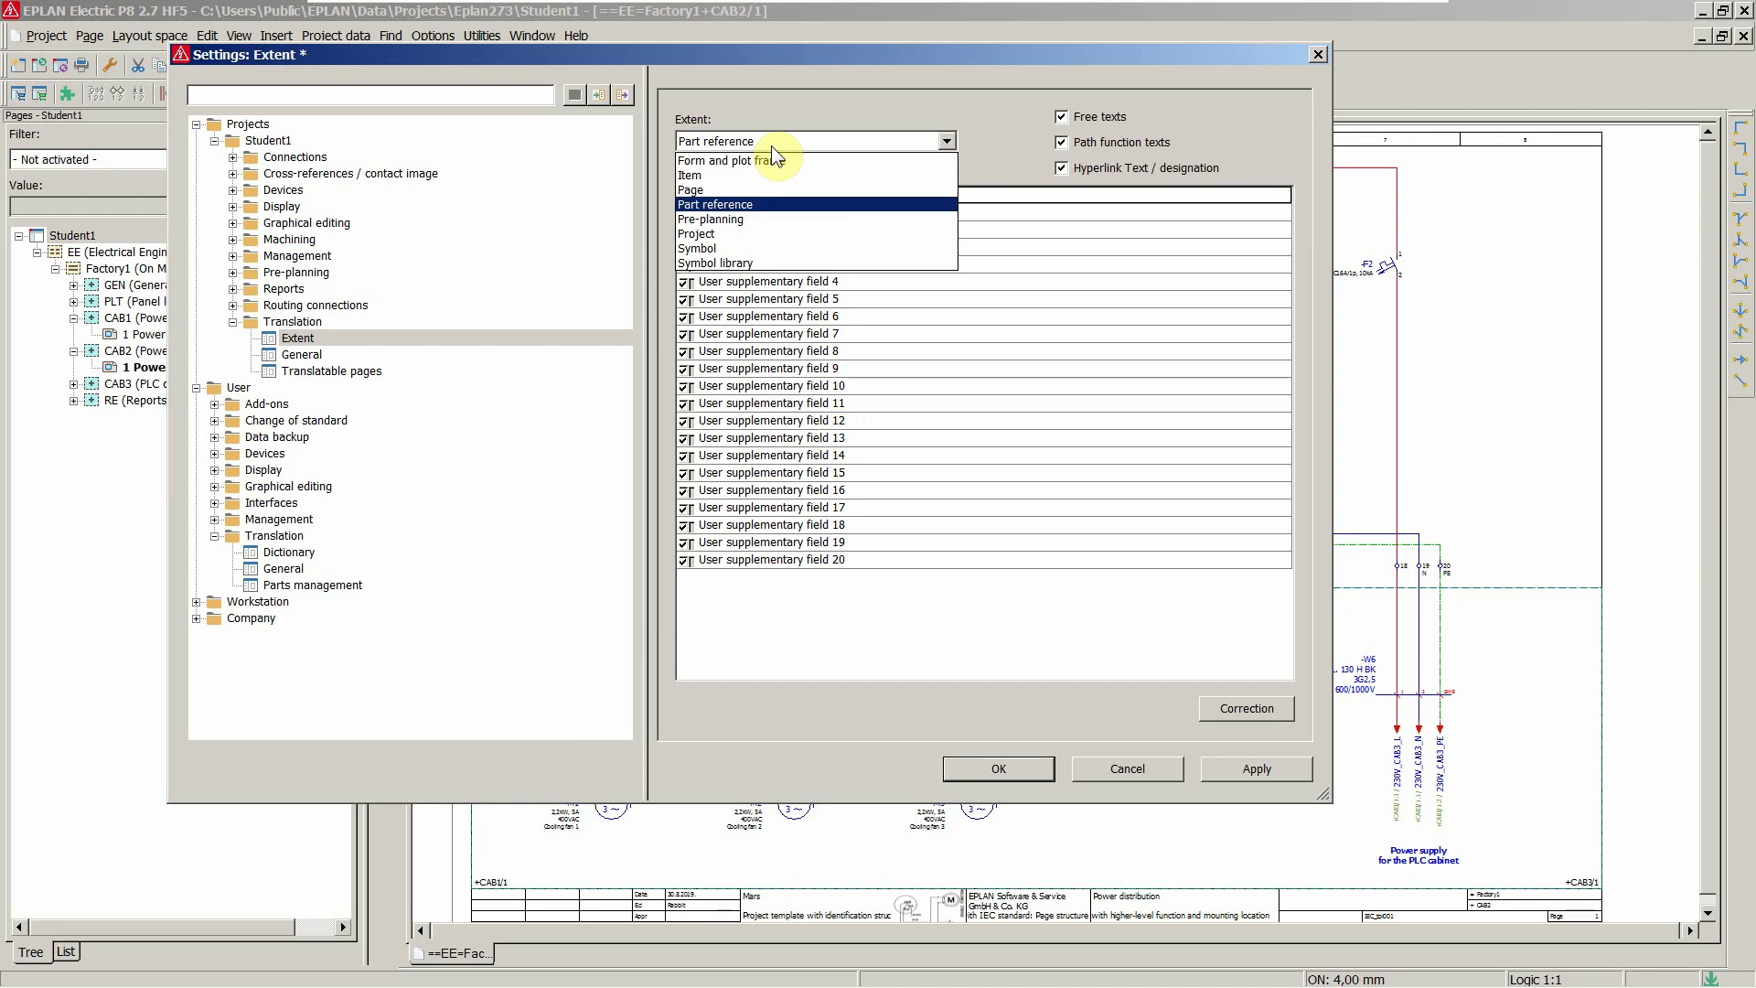
pyautogui.click(734, 231)
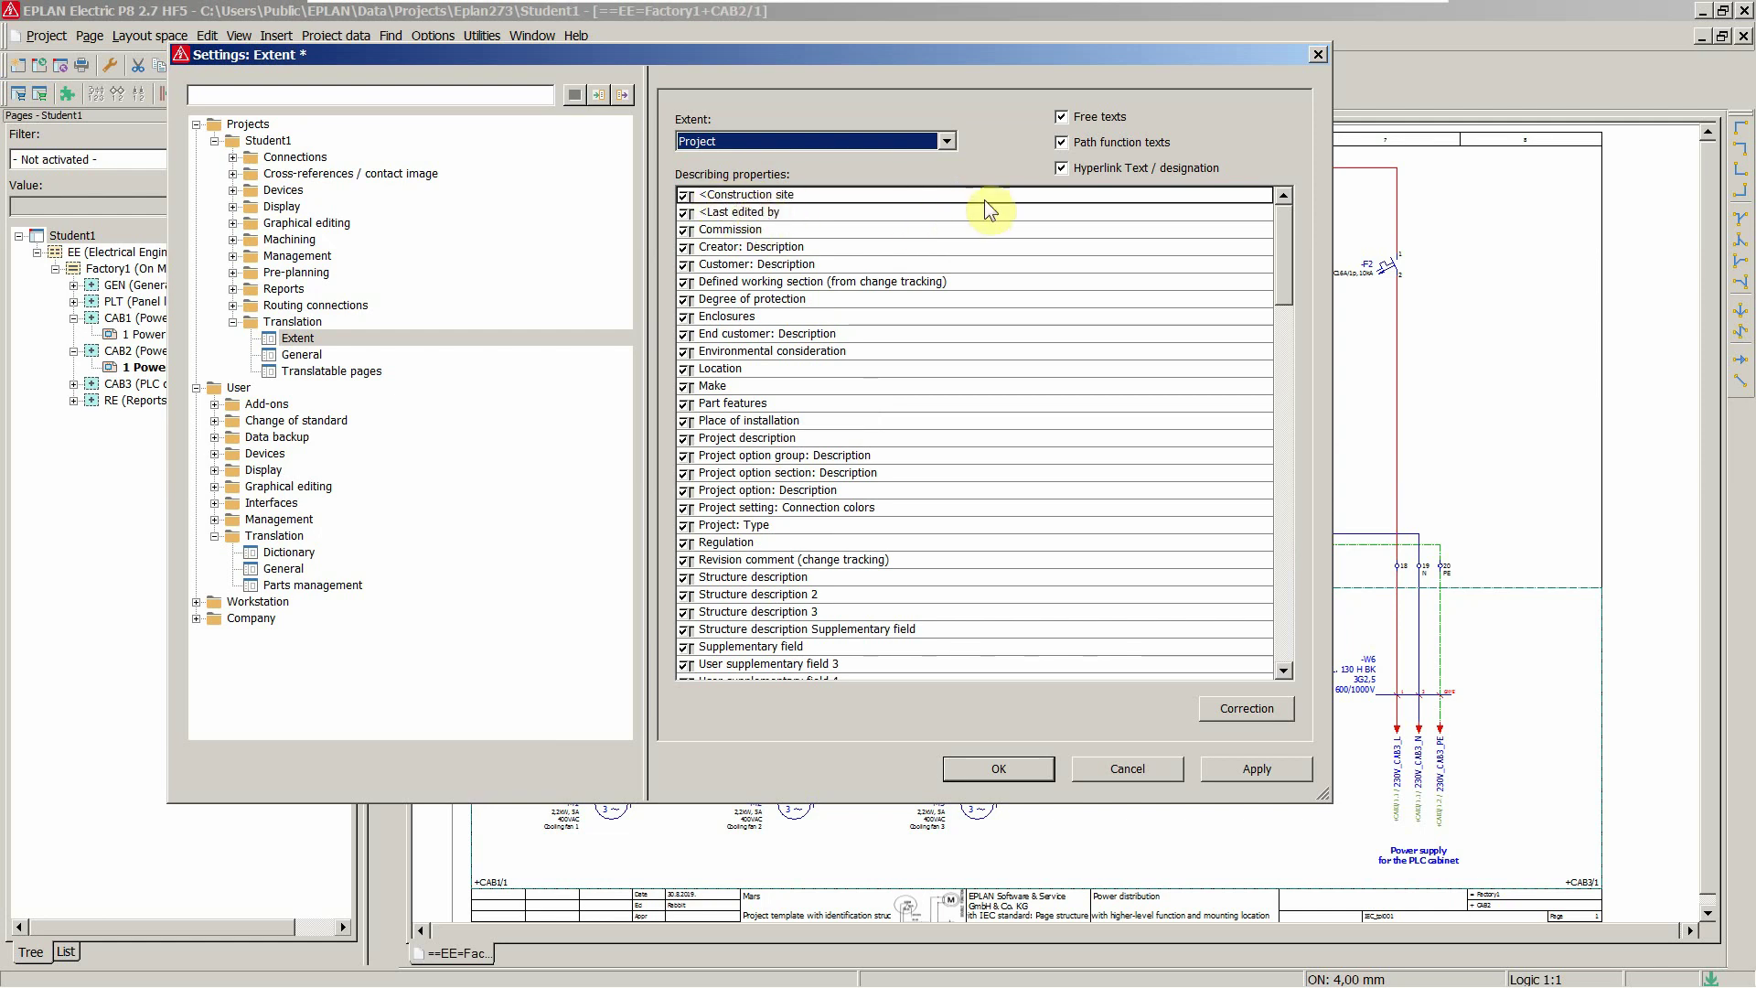
# Step: Try Symbol and Symbol library, then leave the extent on Form and plot frame
pyautogui.click(792, 136)
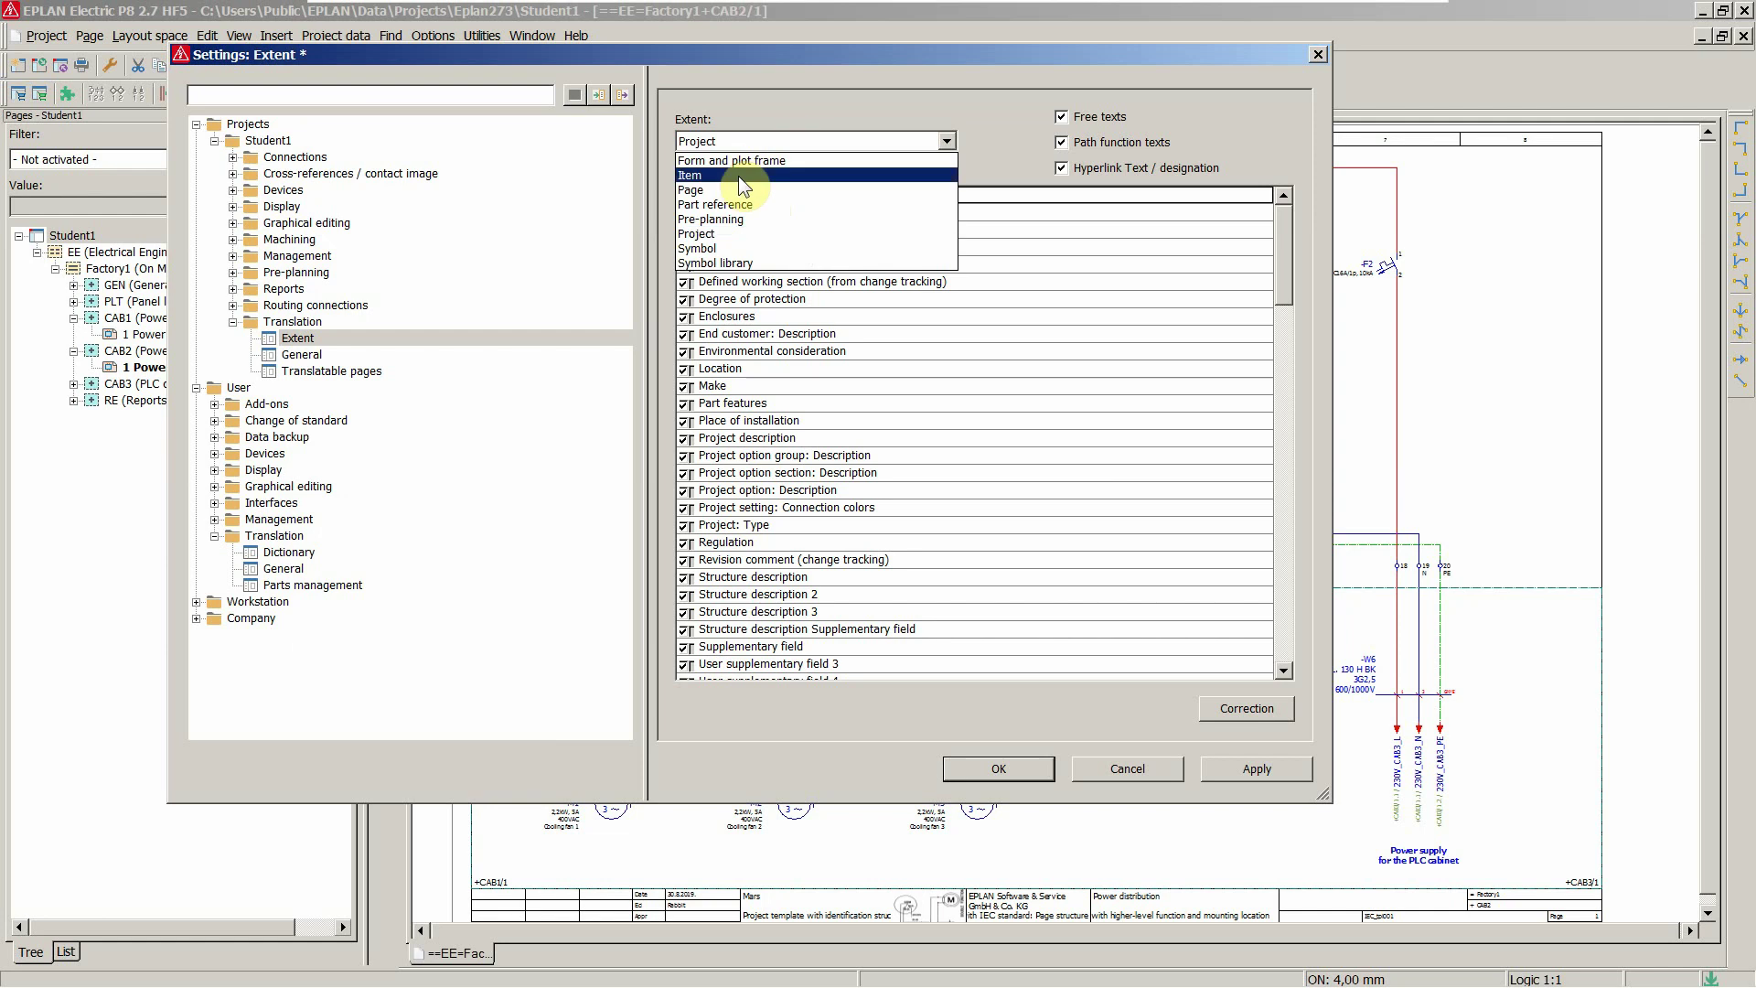
pyautogui.click(727, 248)
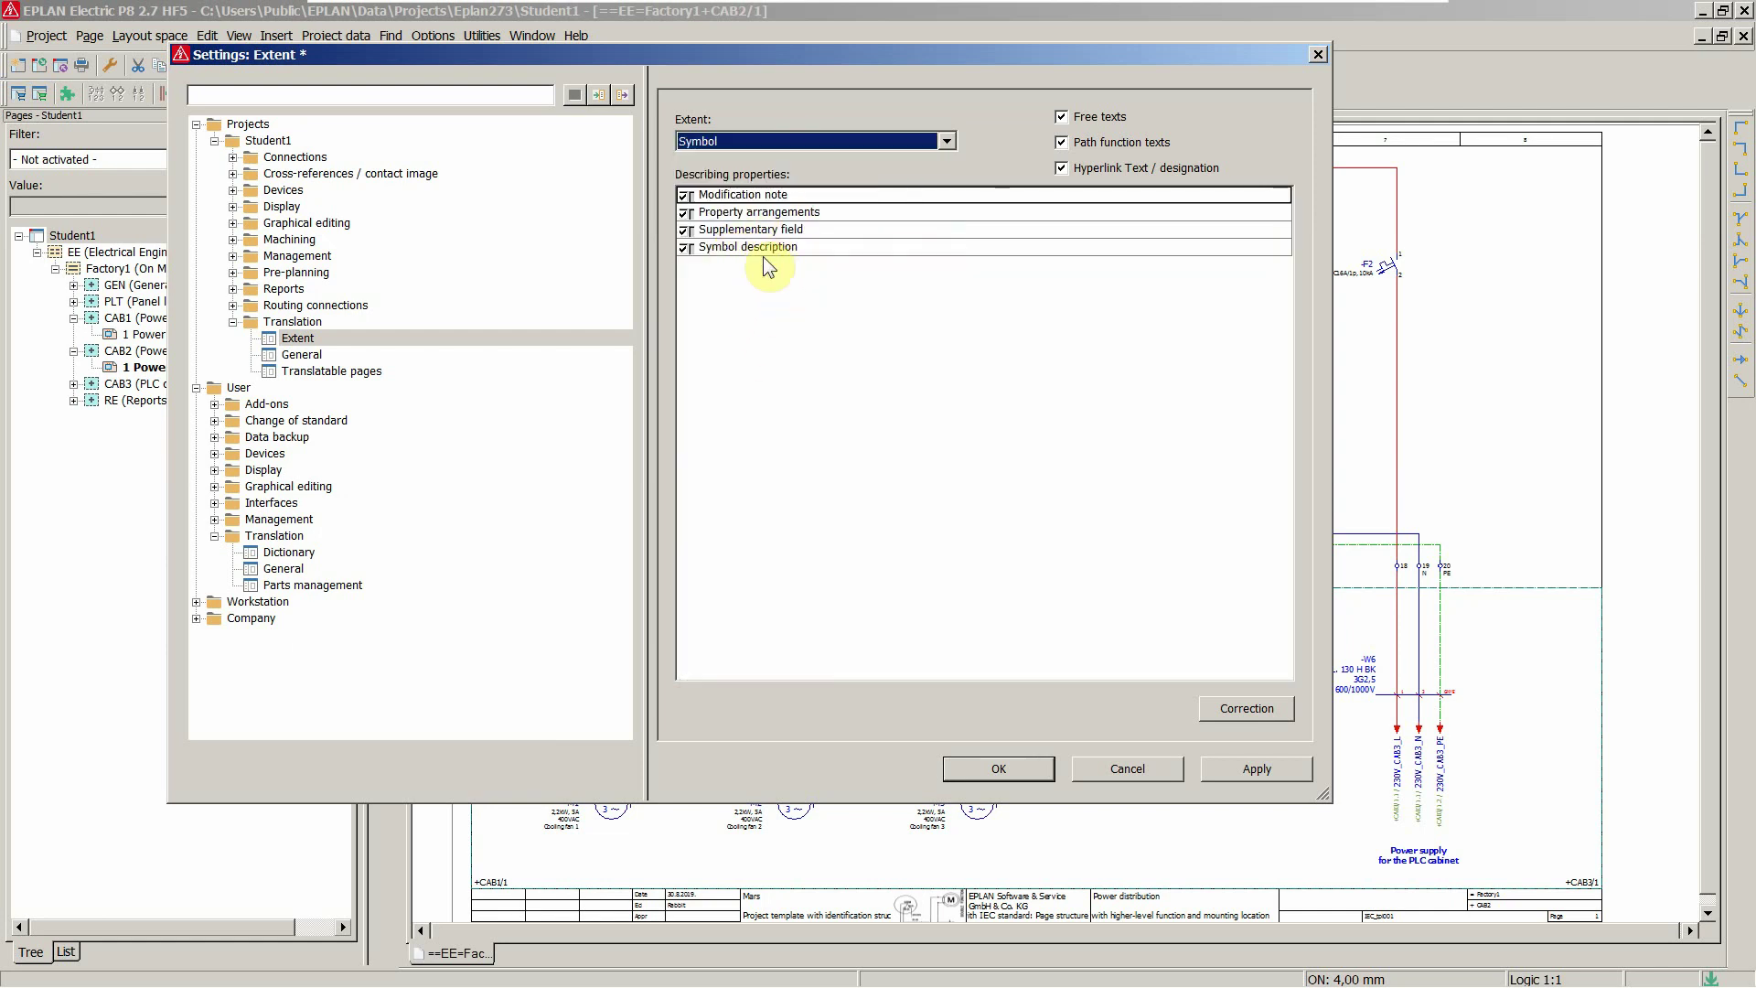
pyautogui.click(747, 139)
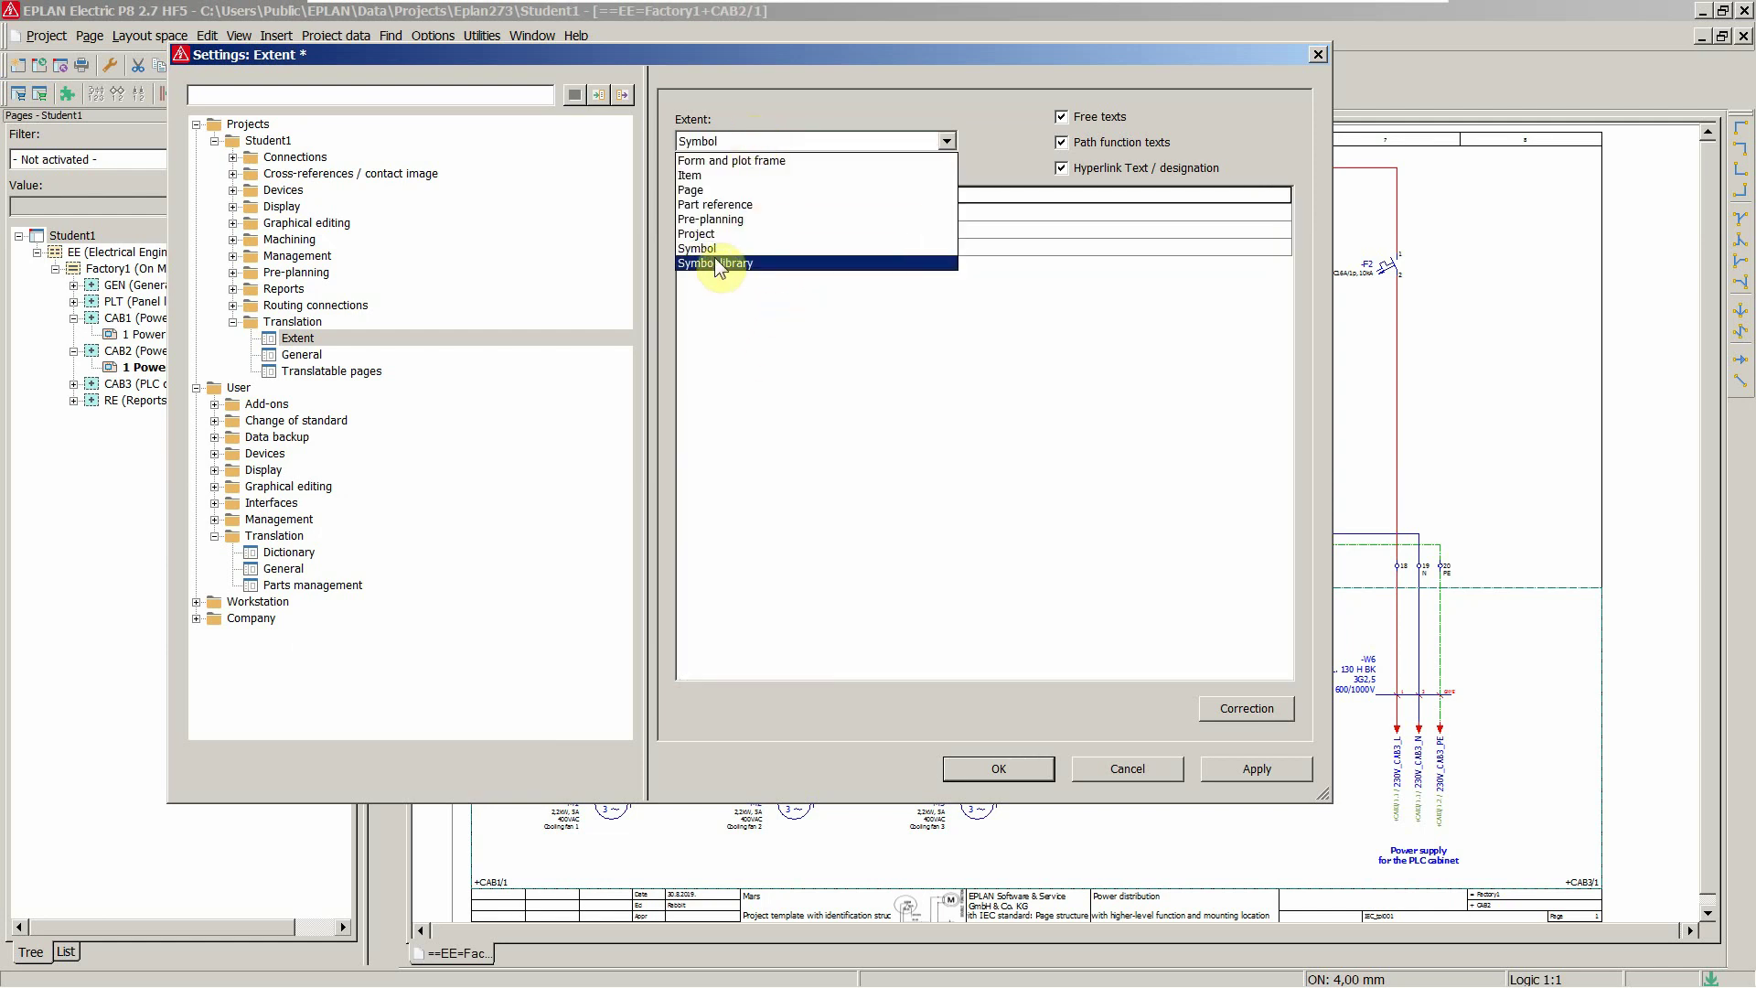
pyautogui.click(716, 263)
pyautogui.click(764, 139)
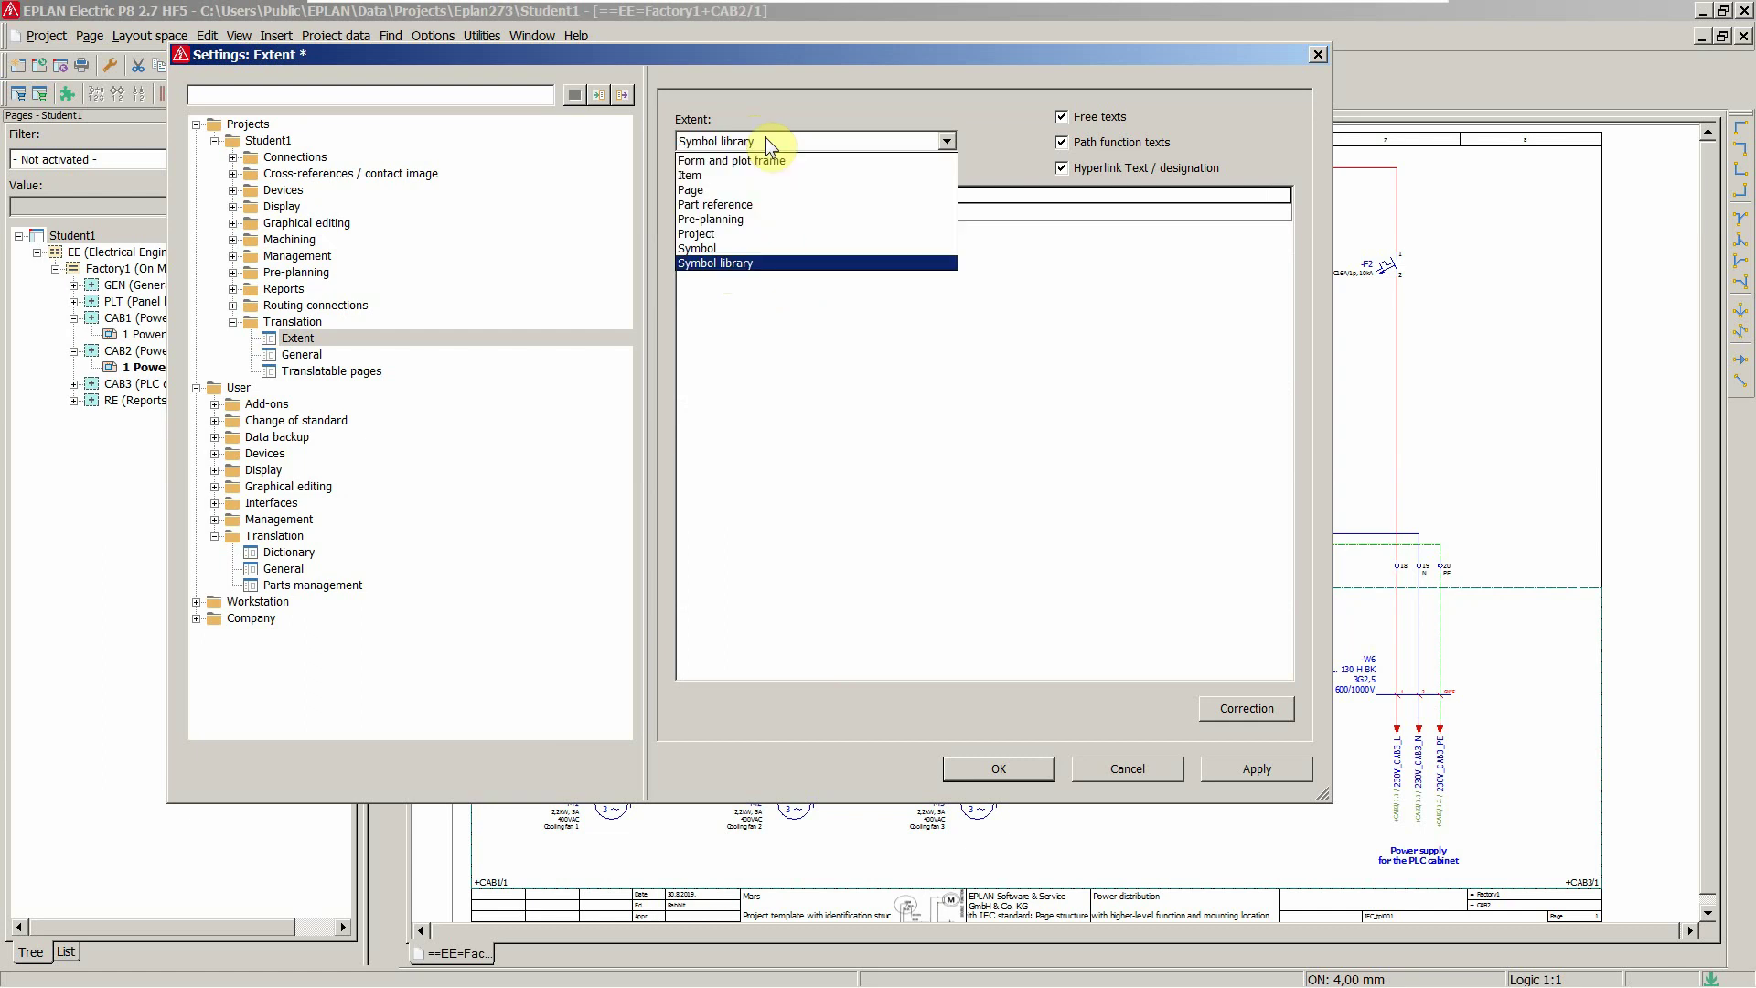
pyautogui.click(749, 160)
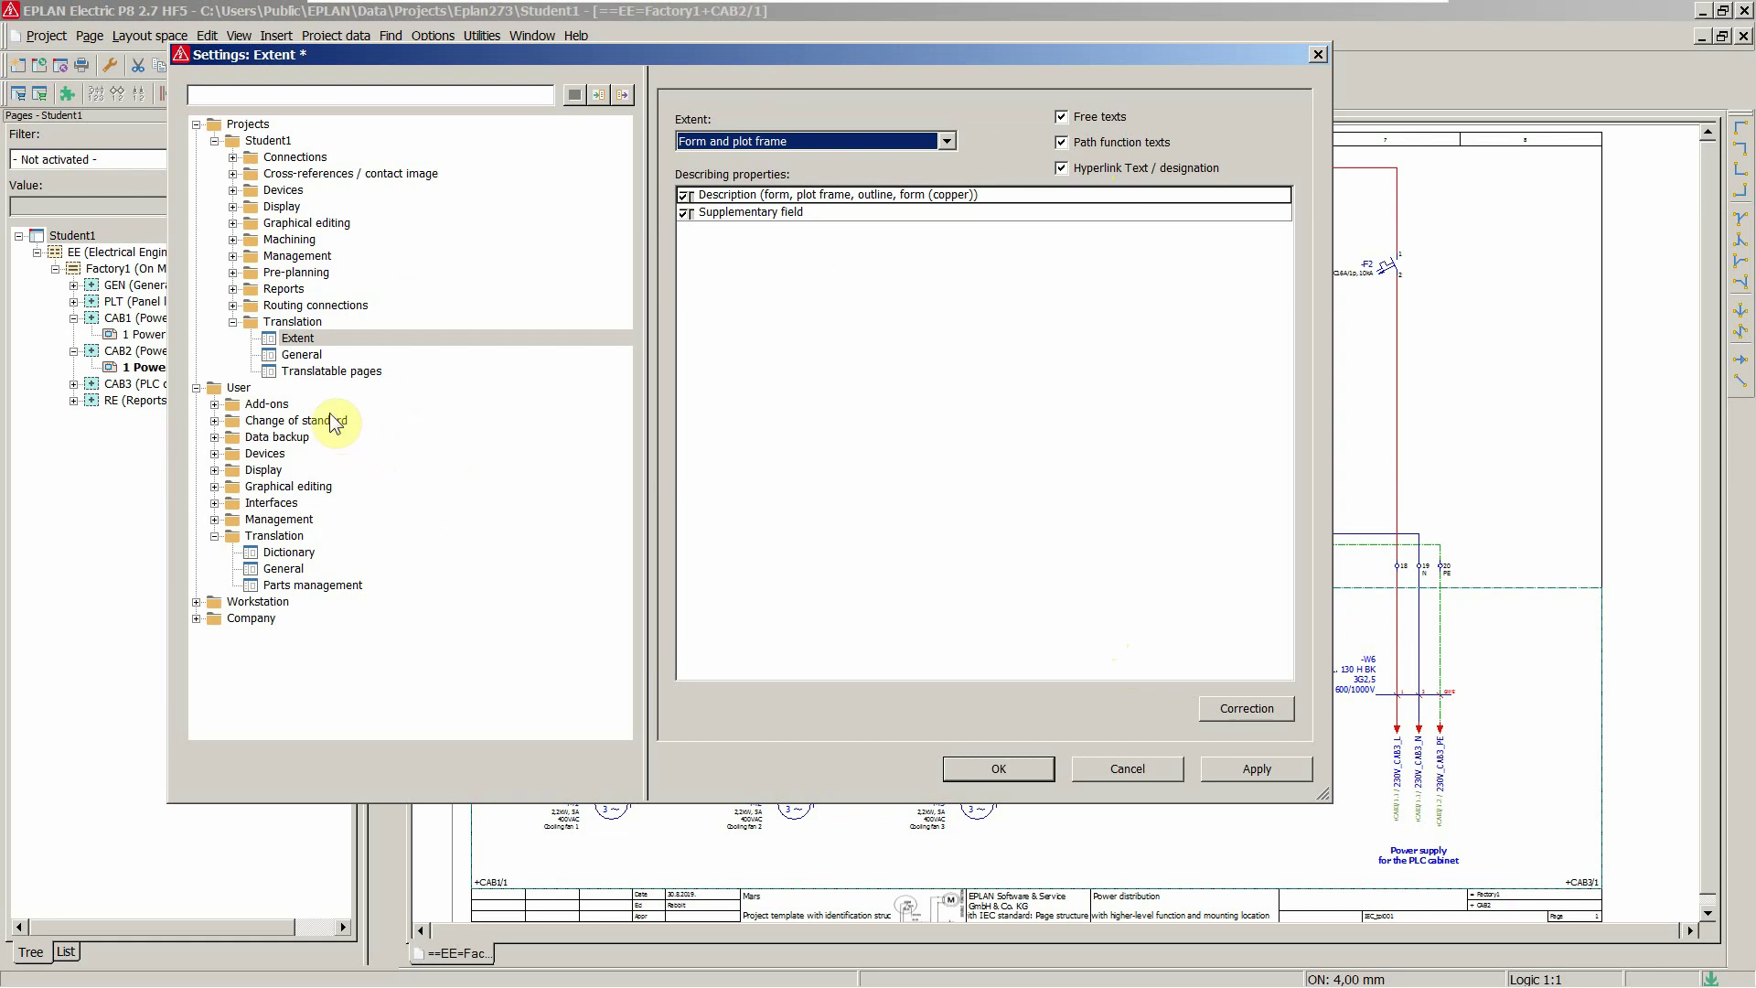
# Step: Add a blank language row under Languages on the Student1 Translation > General page
pyautogui.click(302, 355)
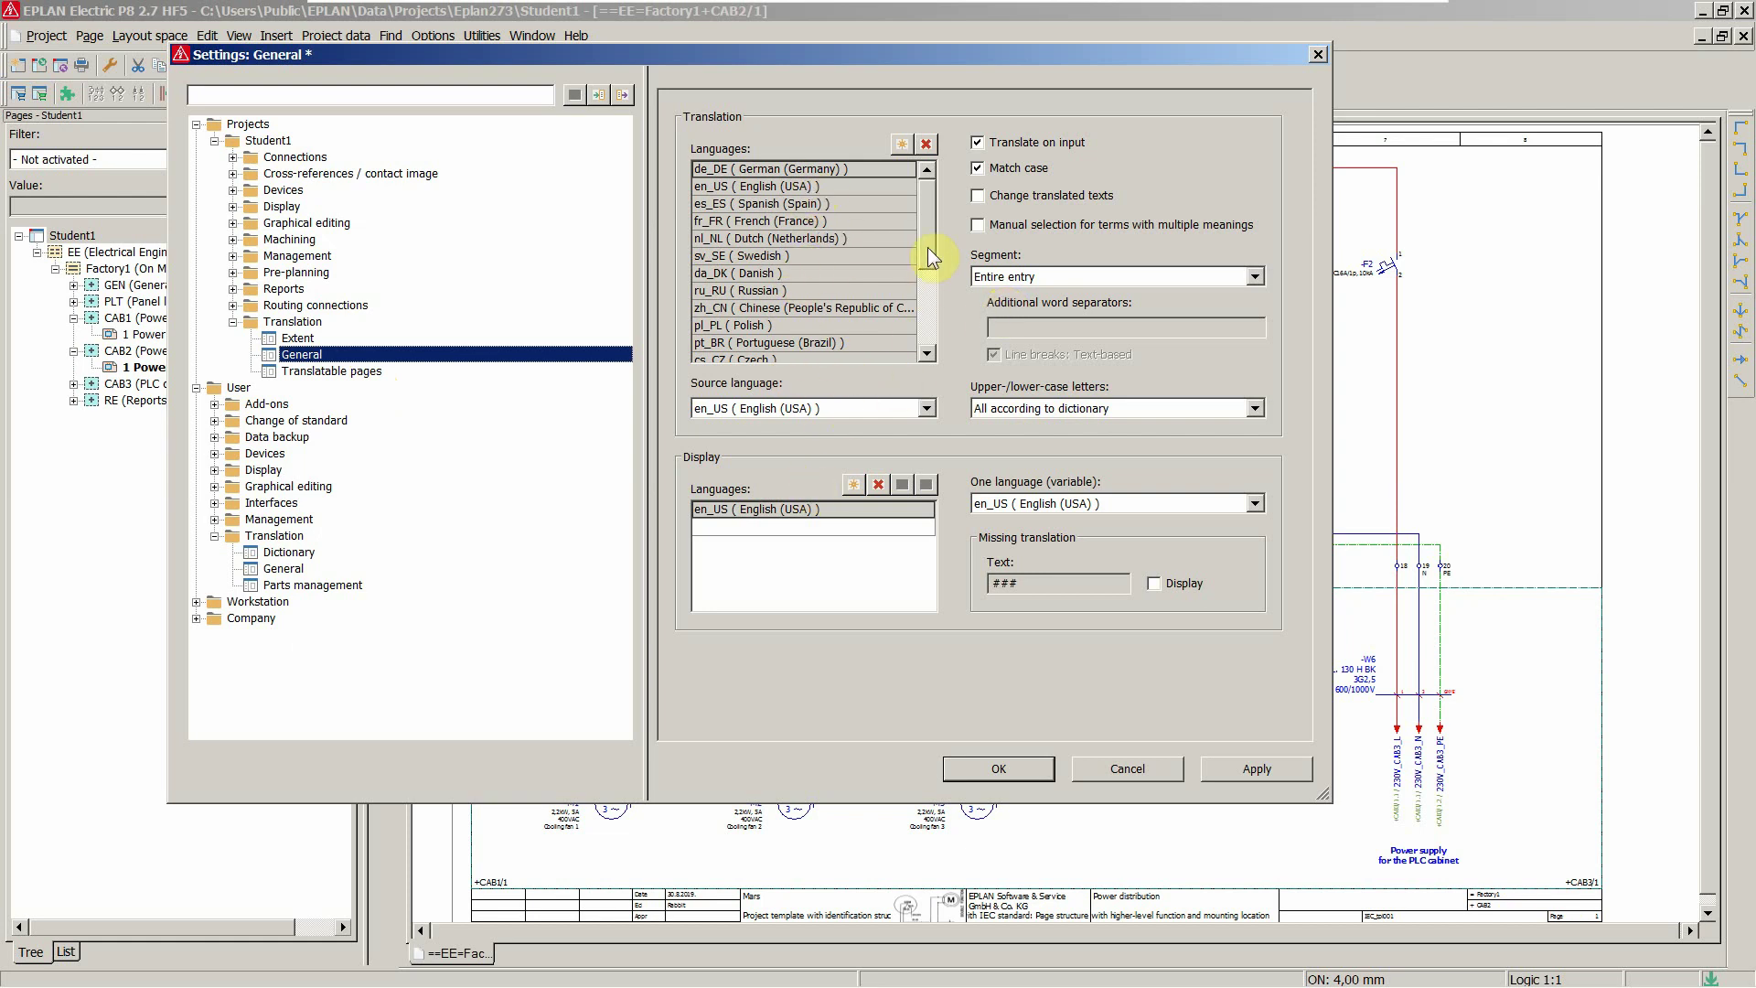
pyautogui.click(901, 144)
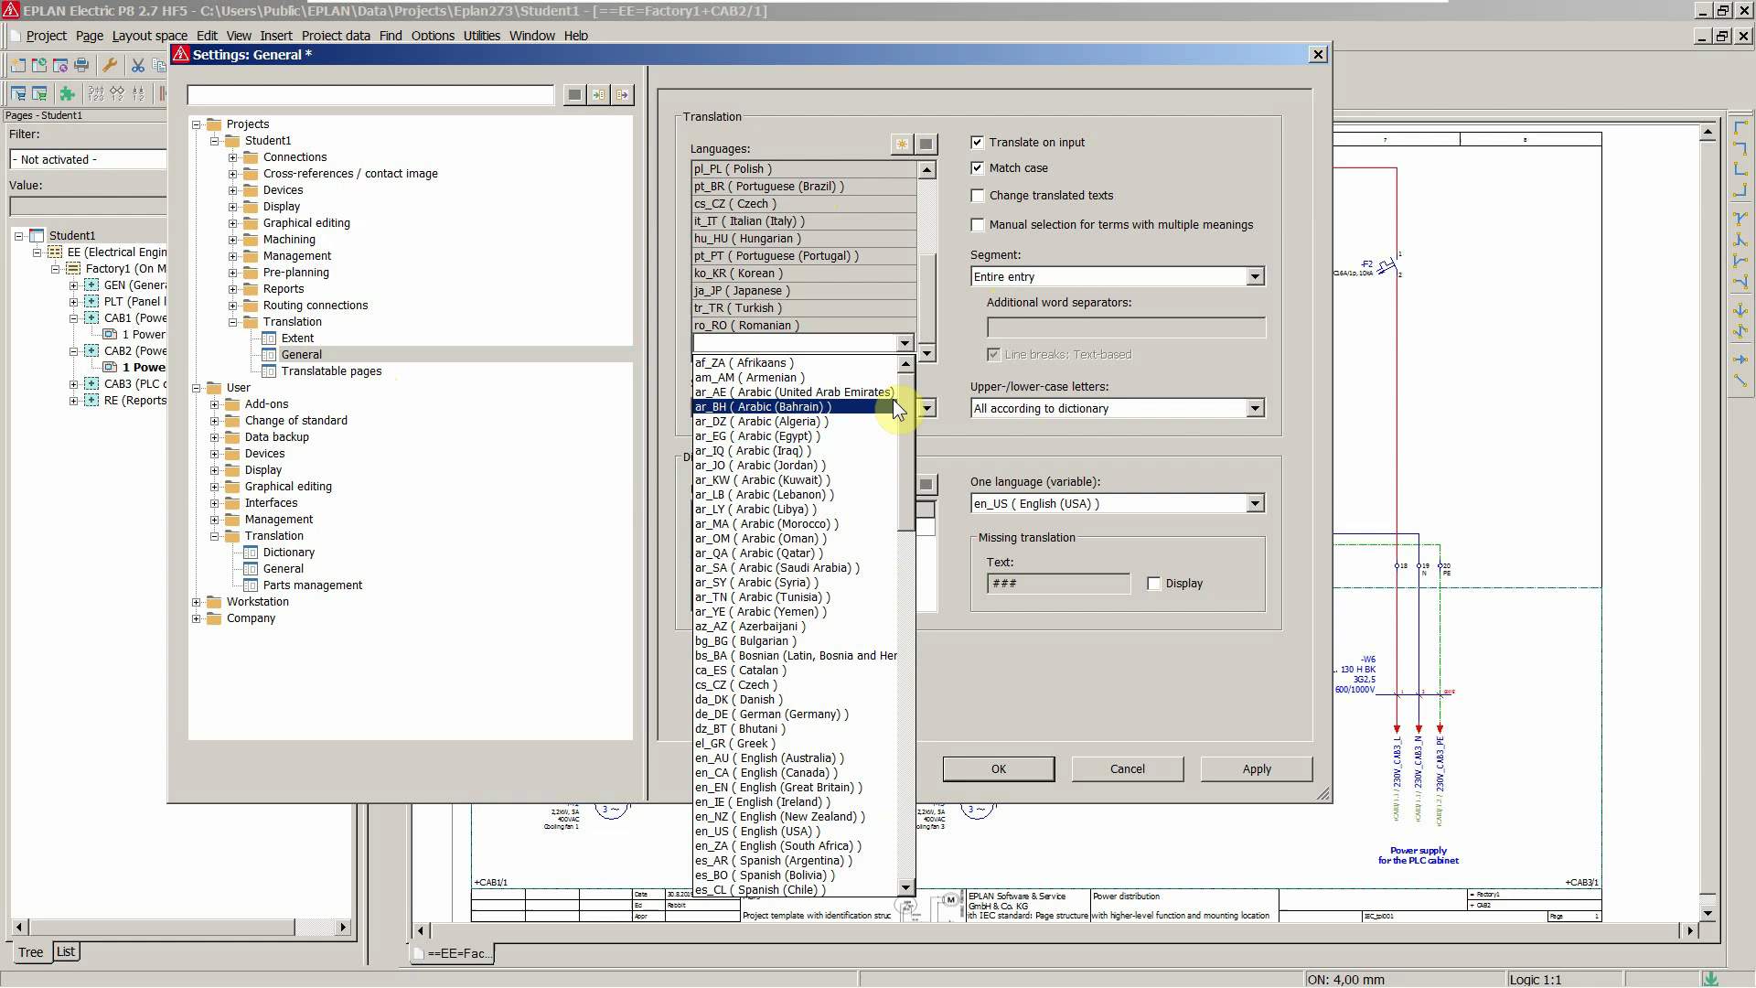
pyautogui.moveTo(903, 388); pyautogui.dragTo(885, 783)
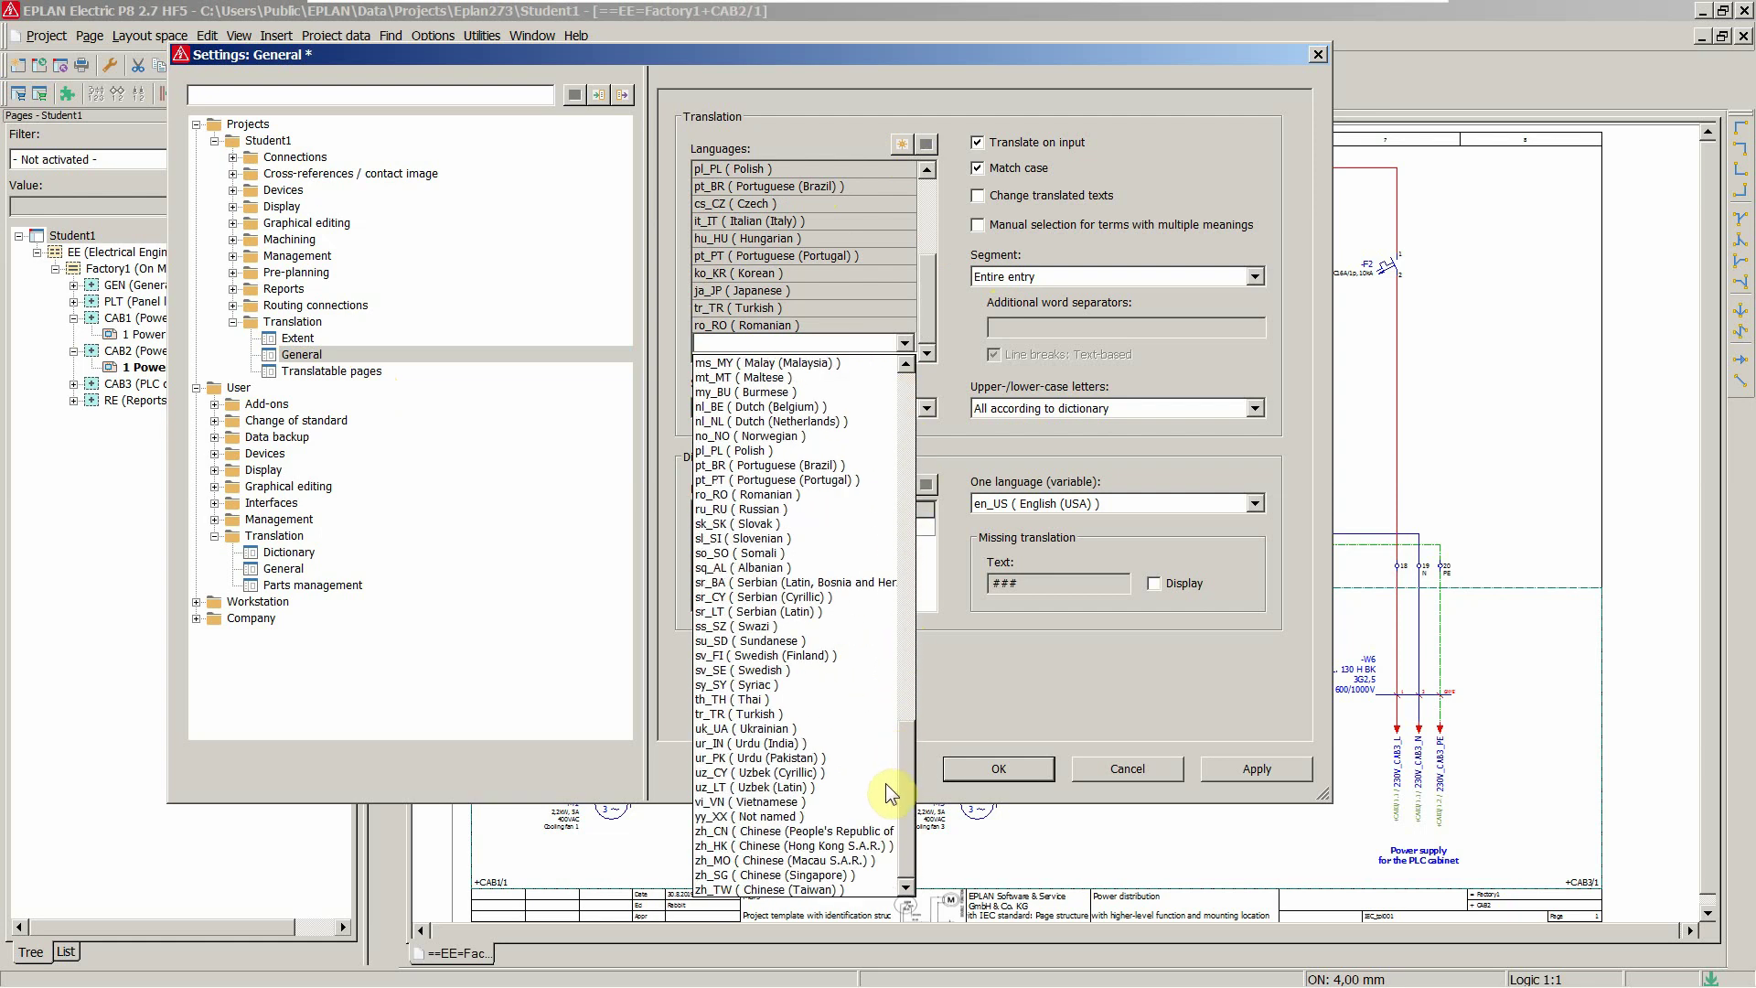
pyautogui.click(968, 651)
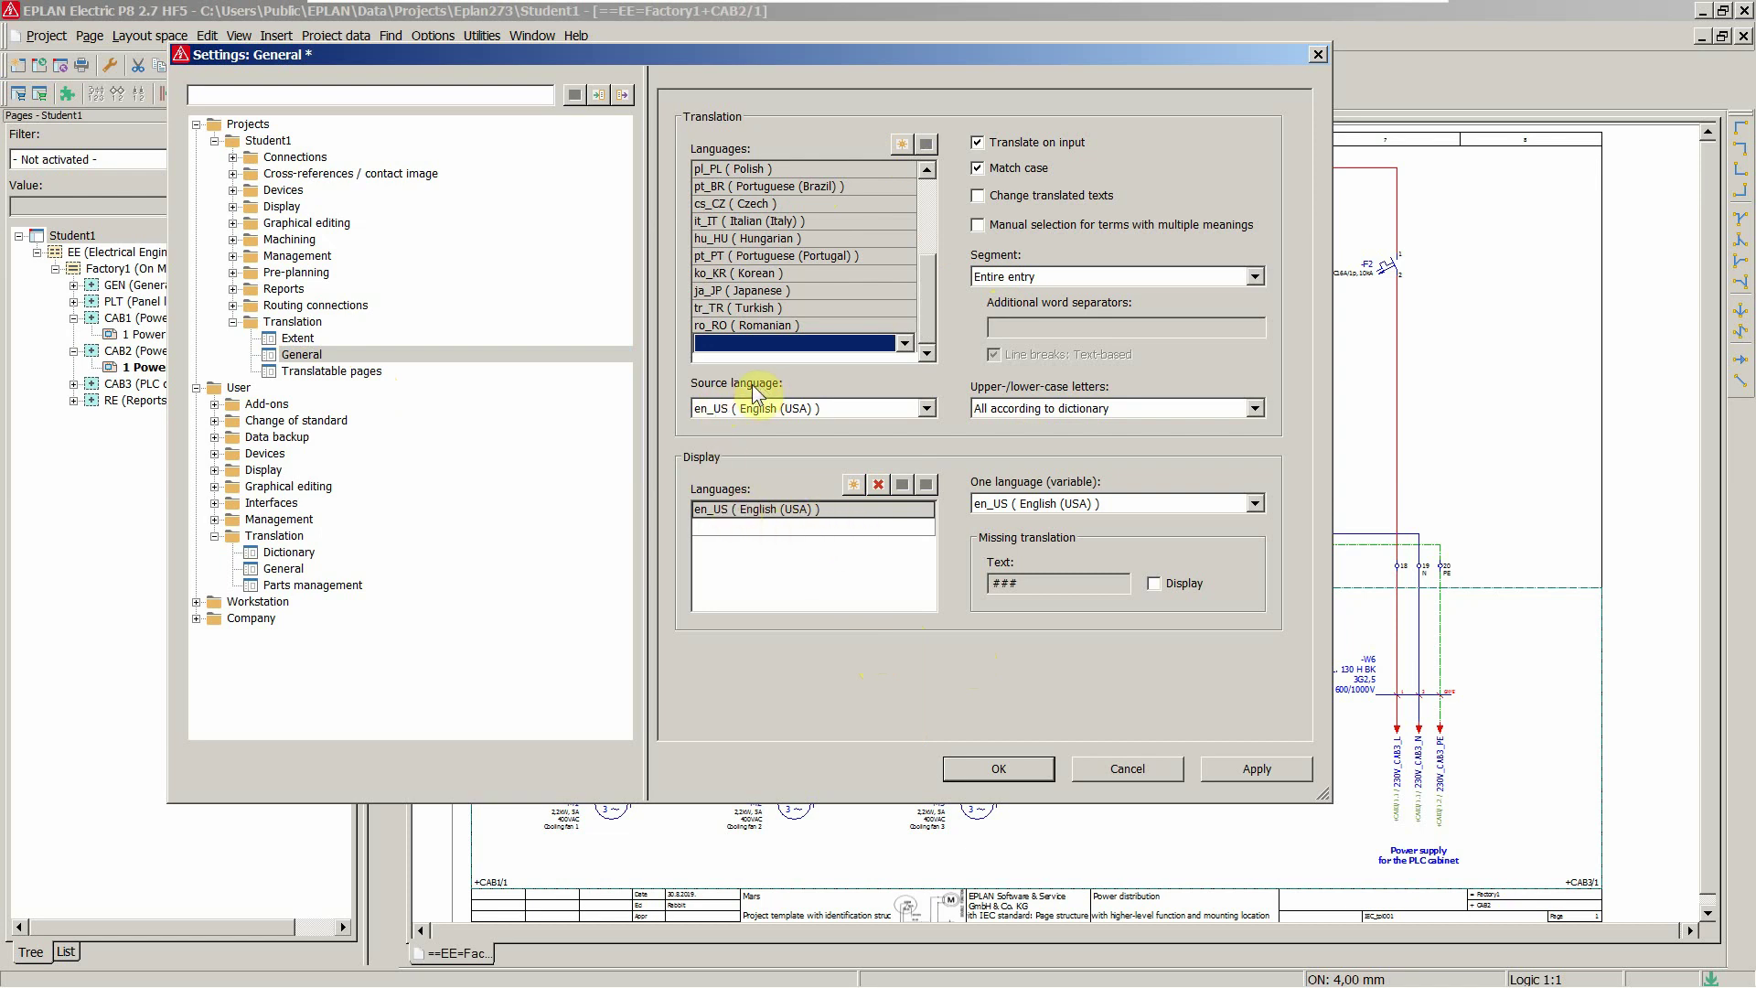
# Step: Keep English (USA) as the source language and turn on display of missing translations
pyautogui.click(783, 408)
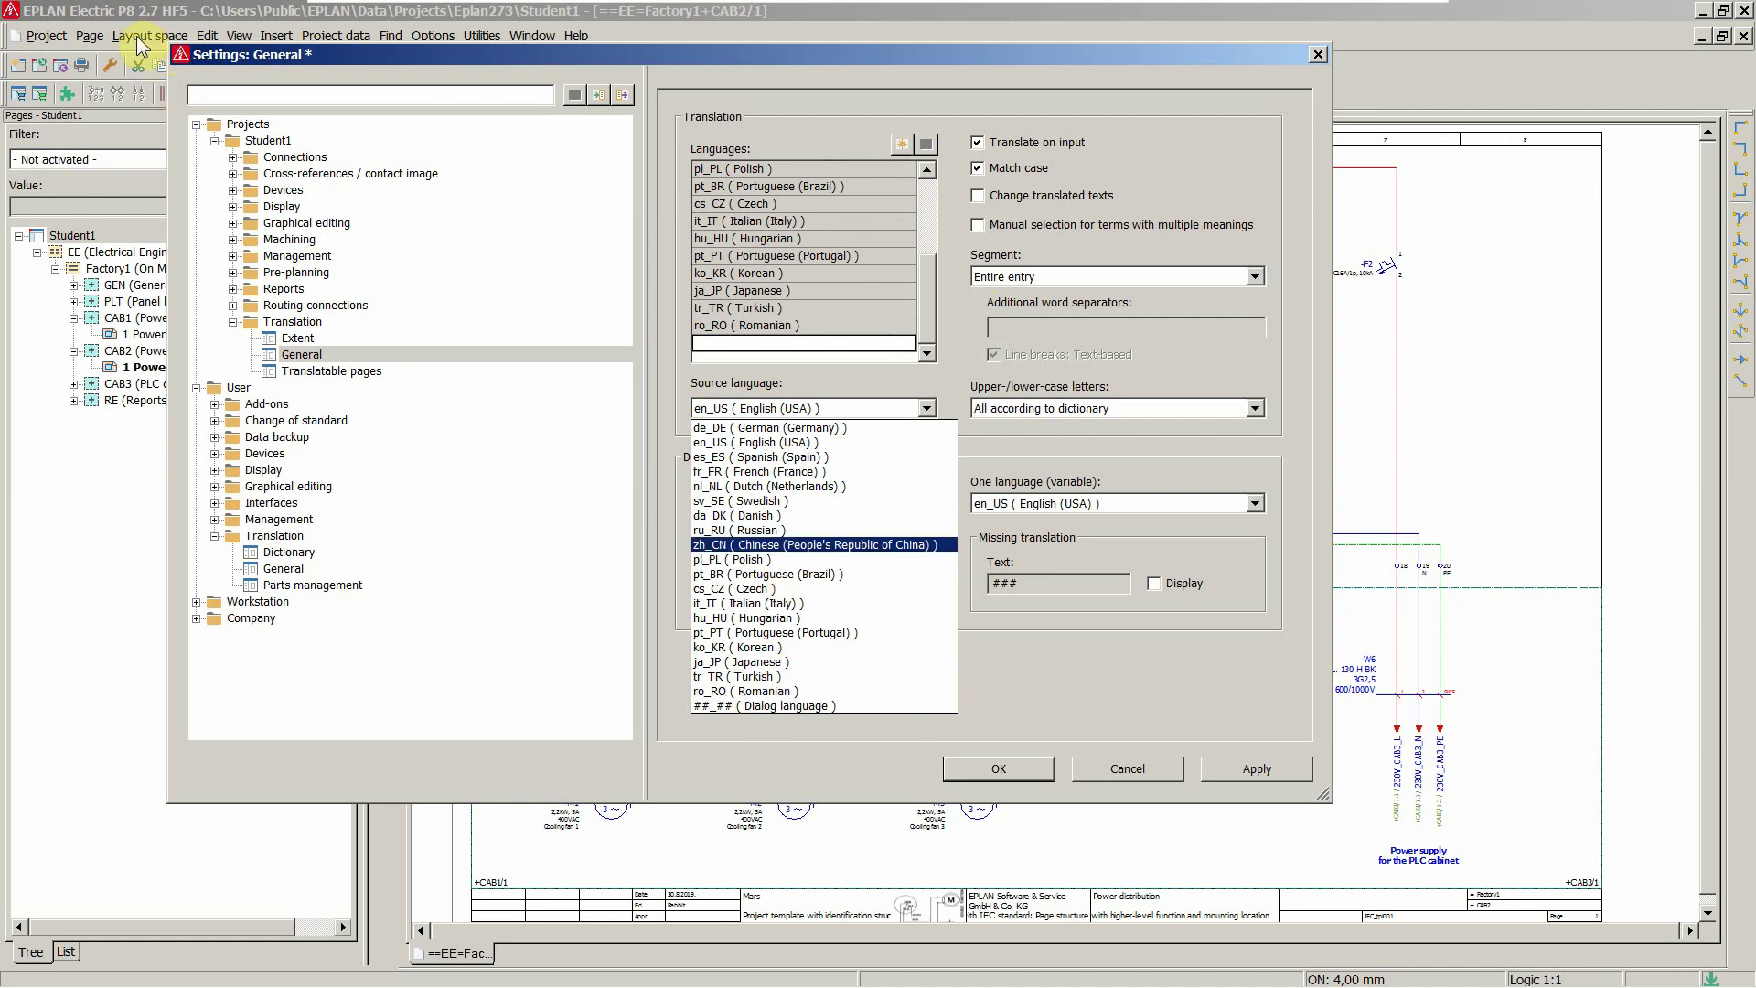
pyautogui.click(1028, 516)
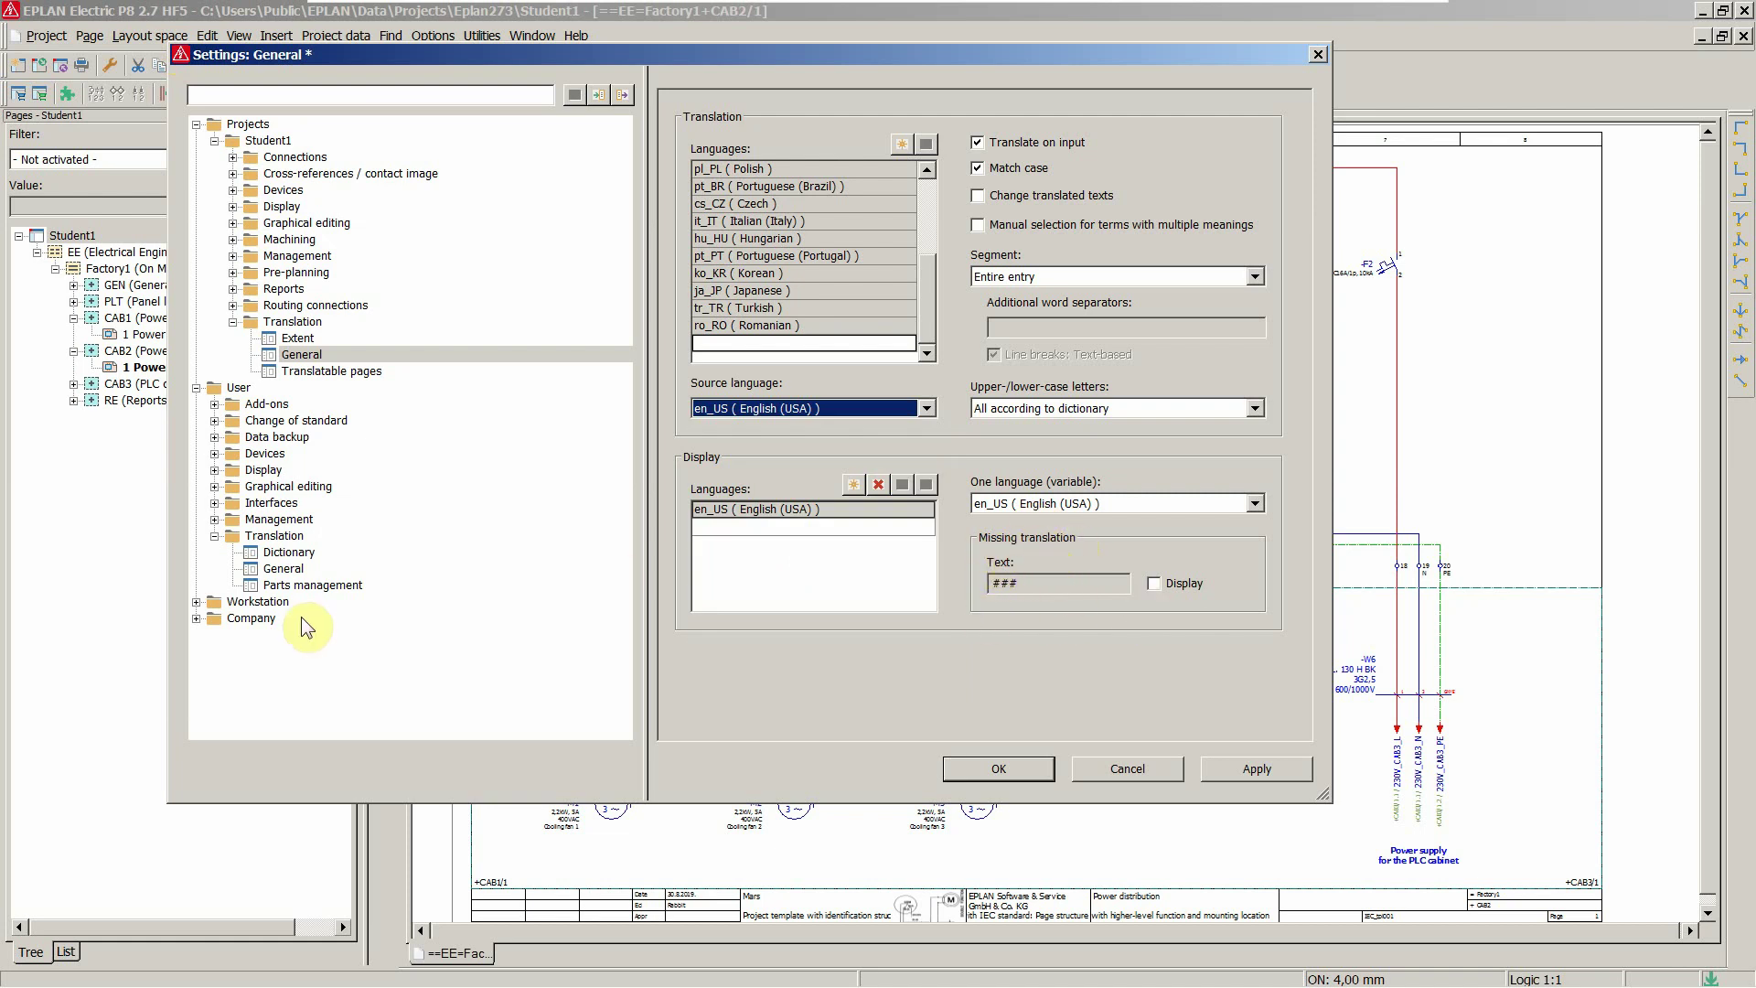
pyautogui.click(1160, 584)
# Step: Change the missing-translation text to #NoTranslation# and apply the general settings
pyautogui.moveTo(1034, 589); pyautogui.dragTo(917, 588)
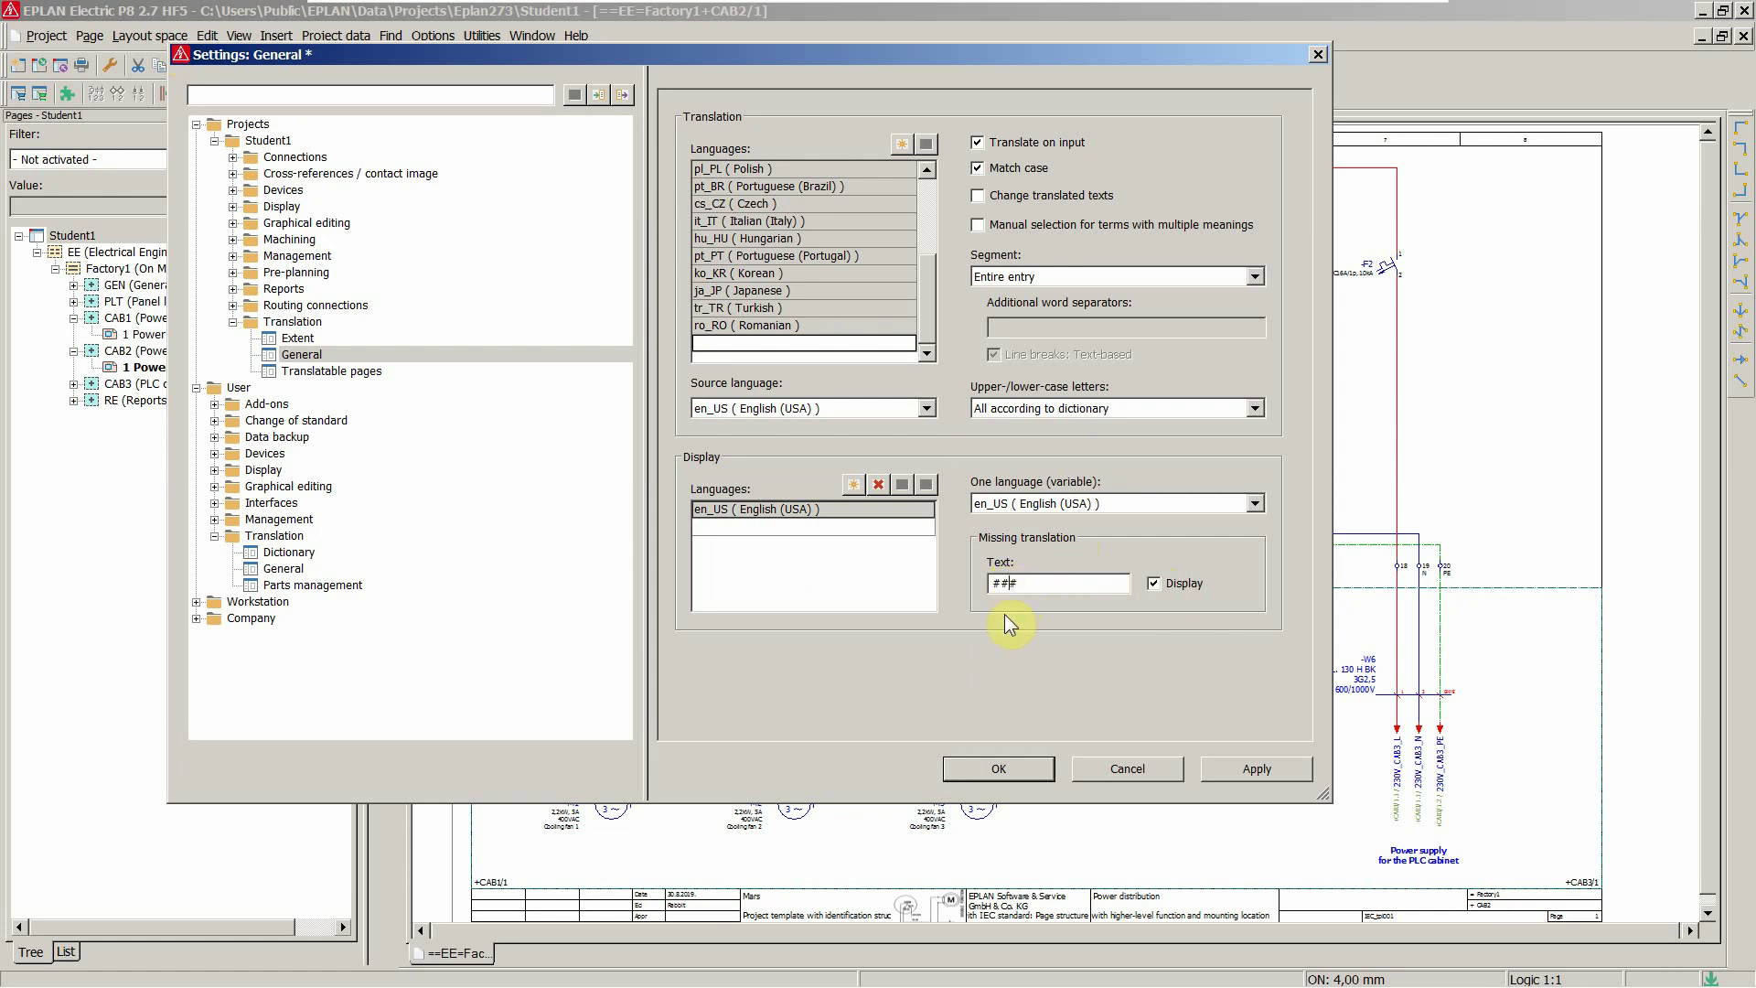
pyautogui.press('BackSpace')
pyautogui.write('NoTransa')
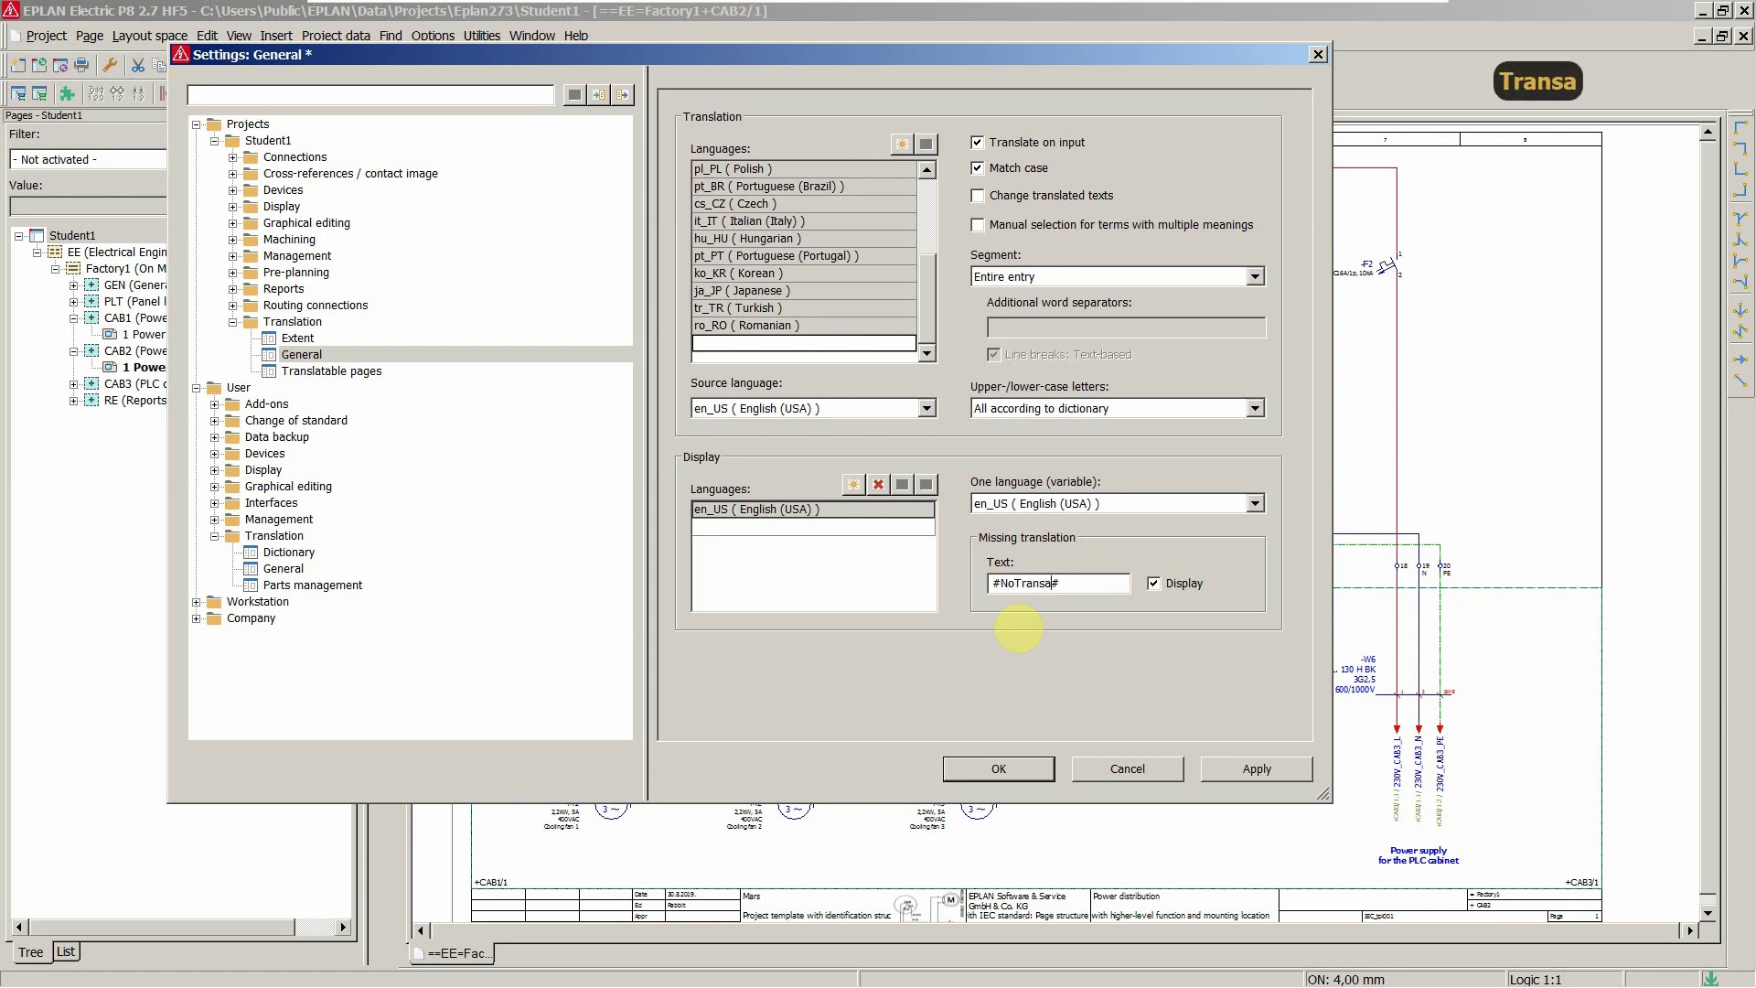
pyautogui.press('BackSpace')
pyautogui.write('lation')
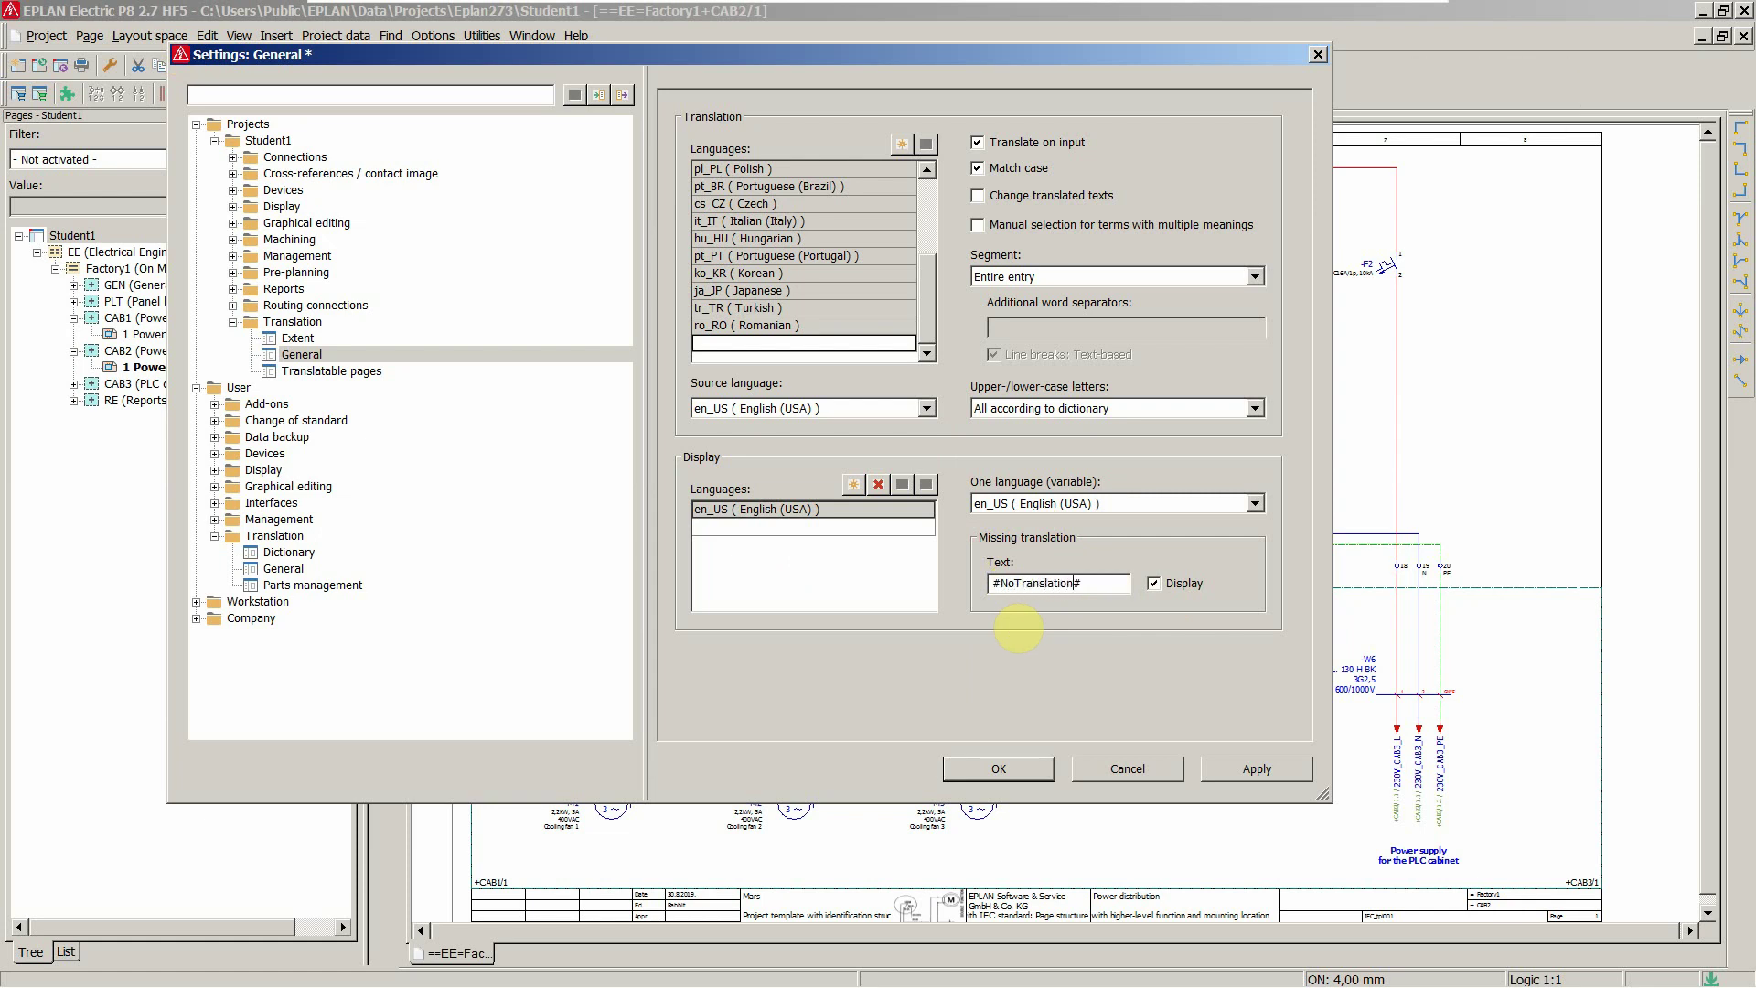
pyautogui.click(1233, 779)
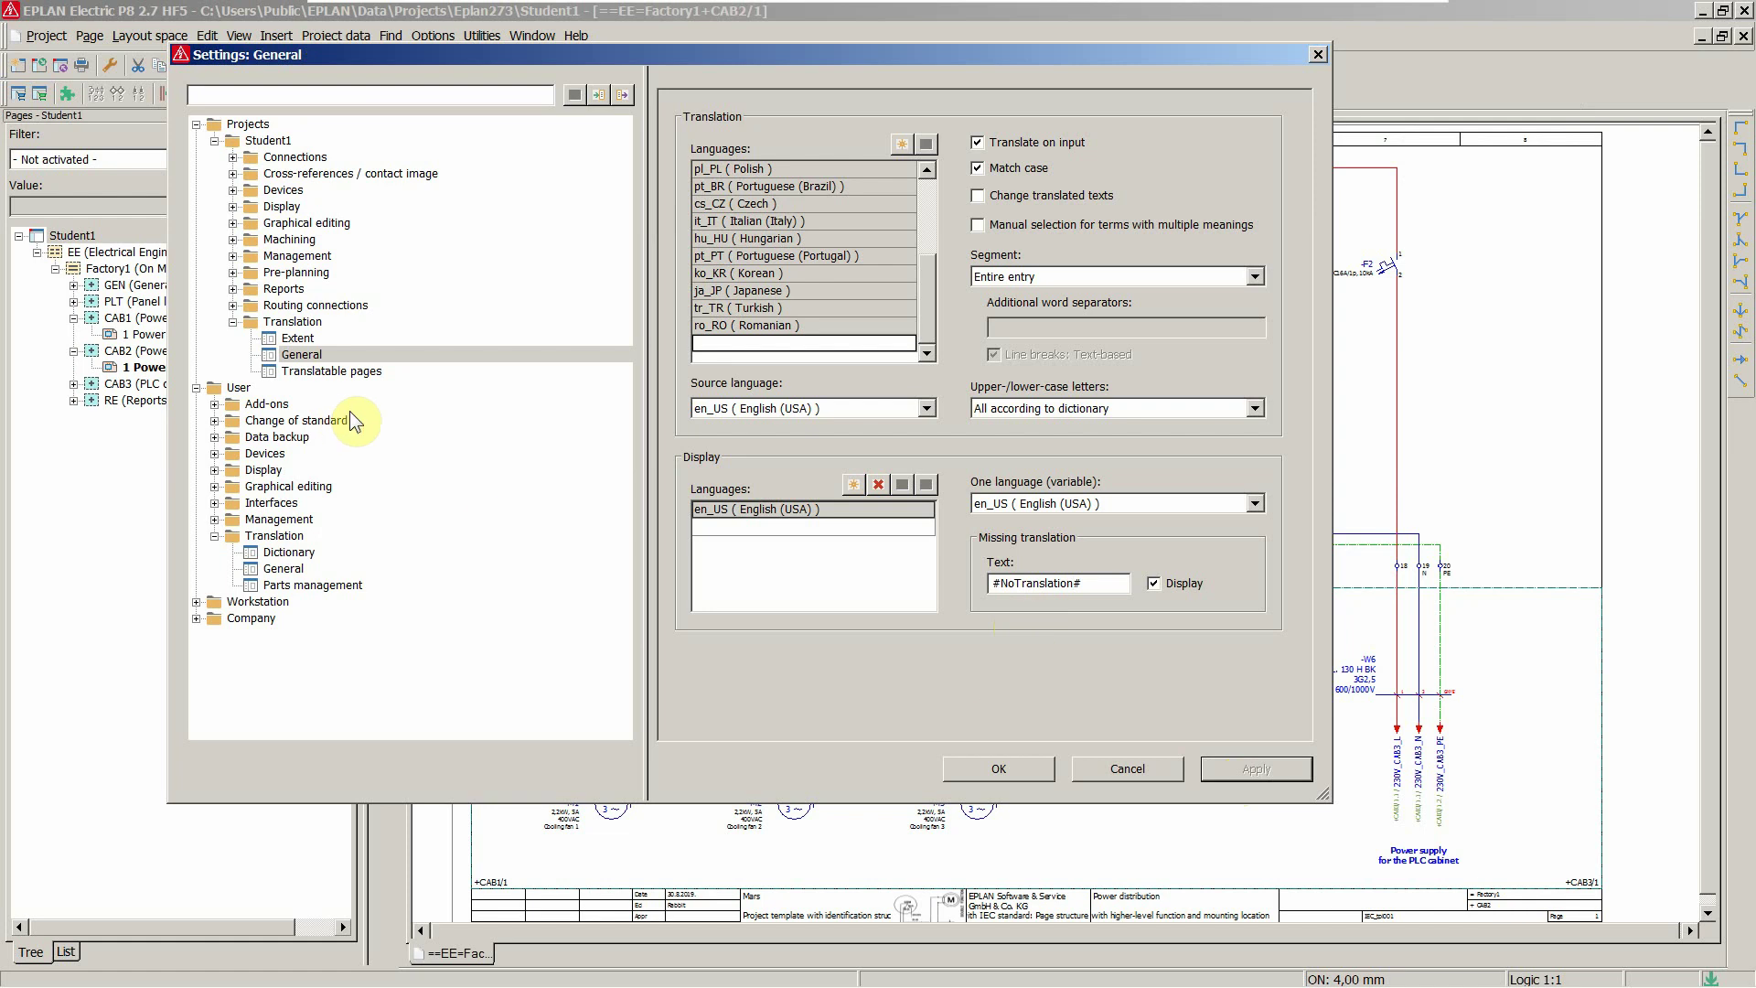
# Step: Make Parts list and Cable overview pages translatable
pyautogui.click(337, 371)
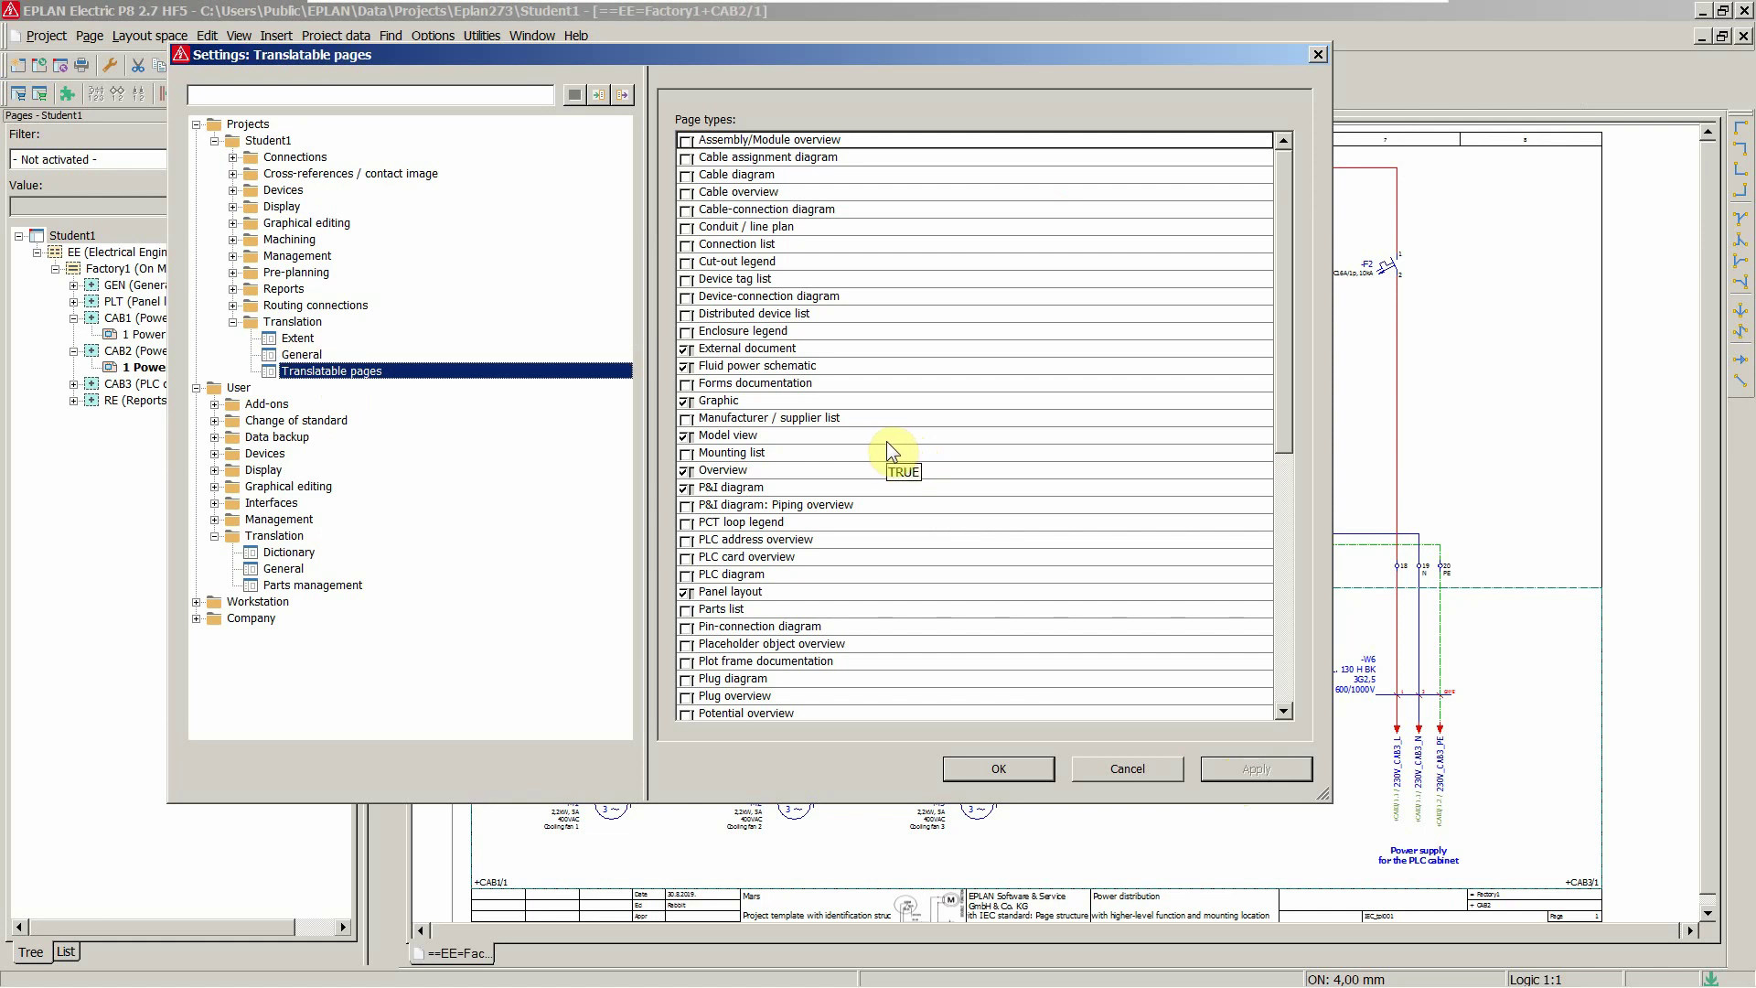
pyautogui.click(687, 610)
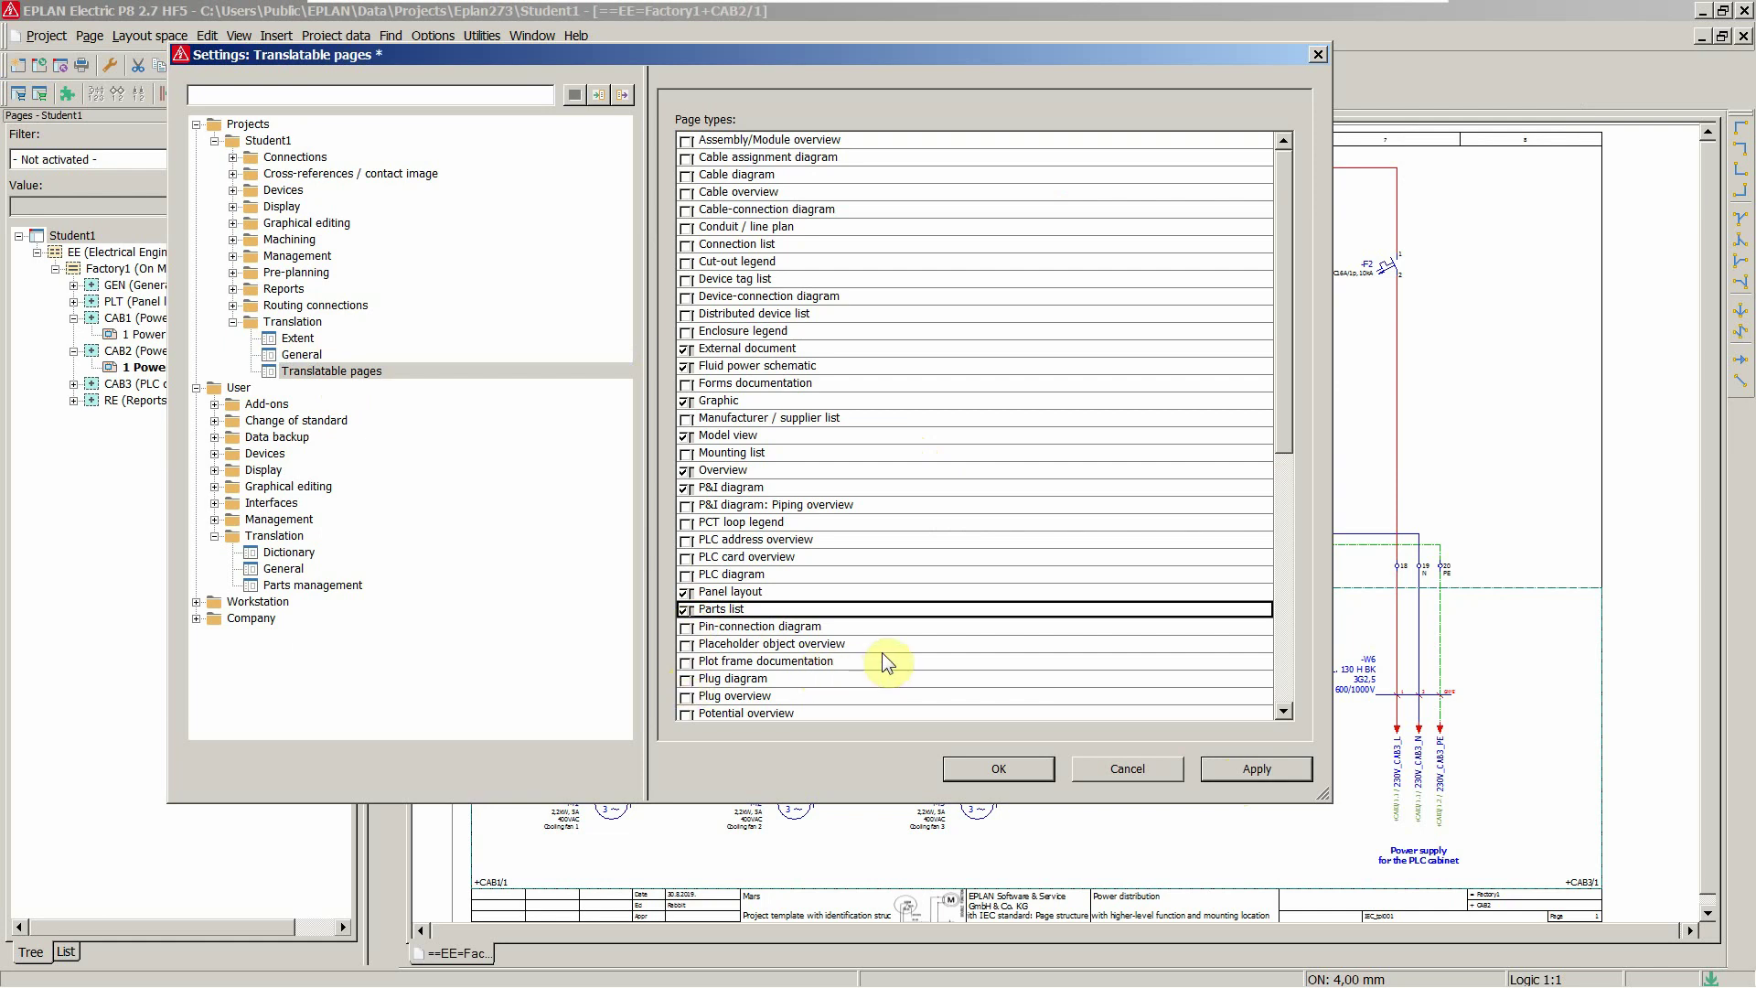
pyautogui.click(686, 193)
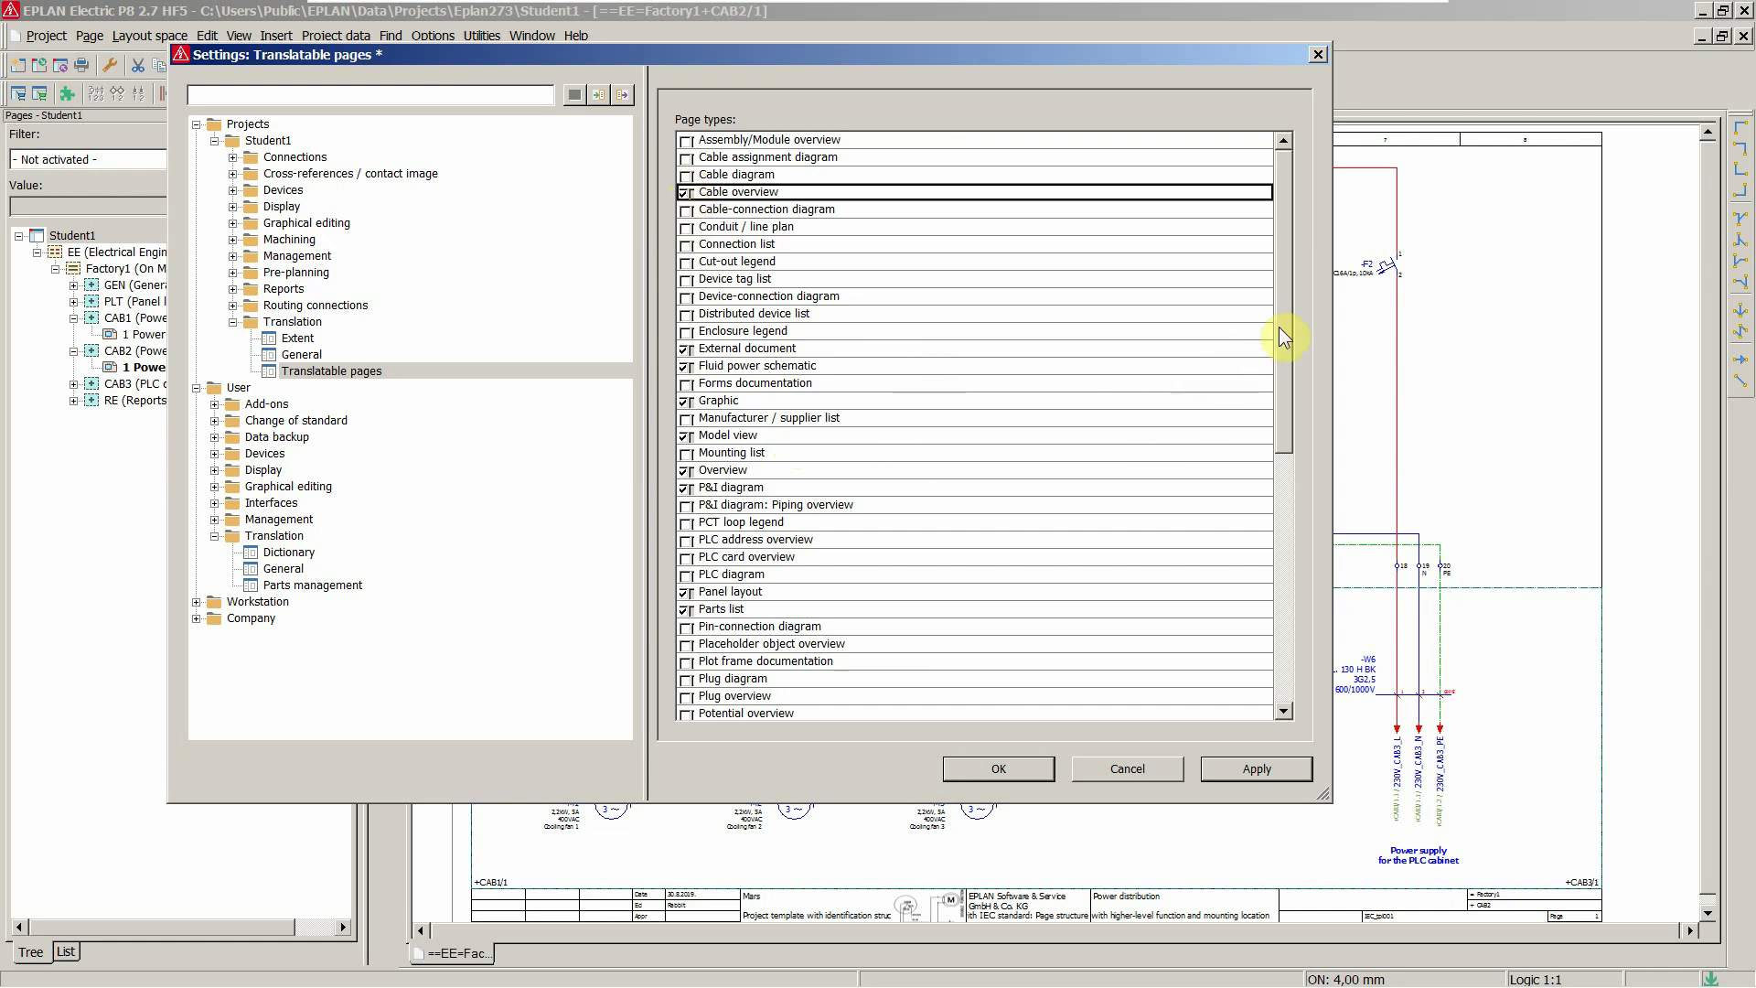
# Step: Also make Table of contents, Terminal diagram, Title page / cover sheet and Structure identifier overview pages translatable, then confirm
pyautogui.moveTo(1282, 326); pyautogui.dragTo(1272, 545)
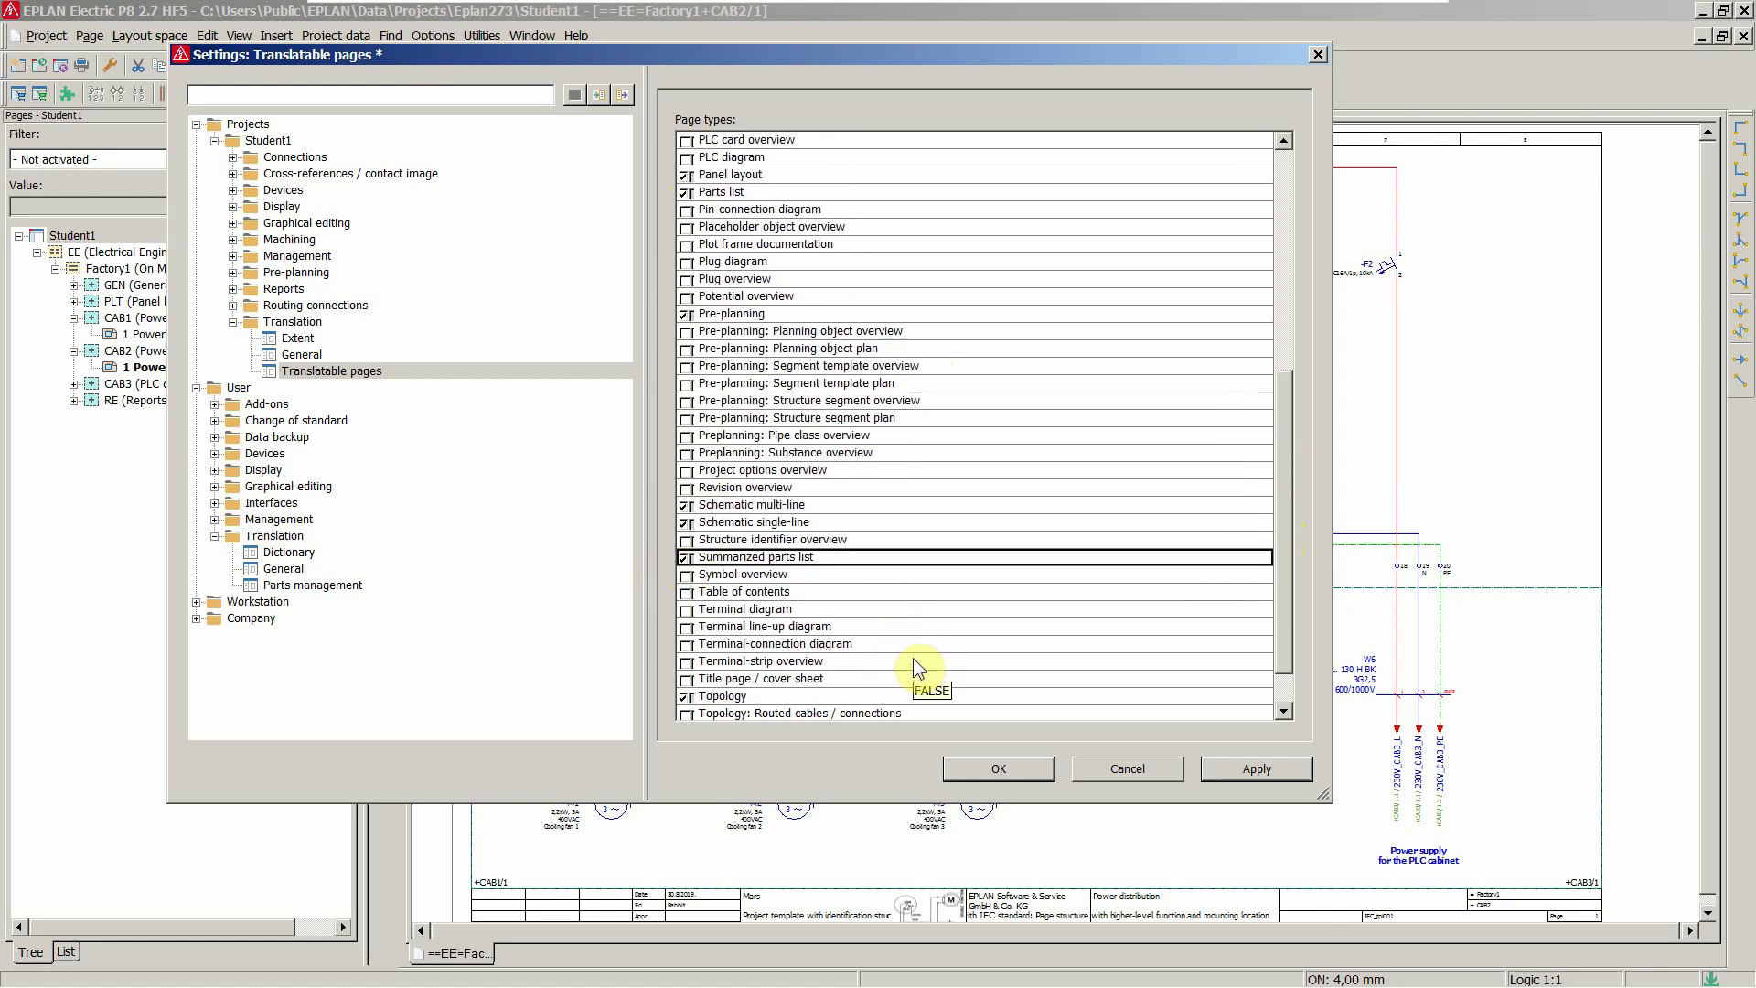
pyautogui.click(686, 592)
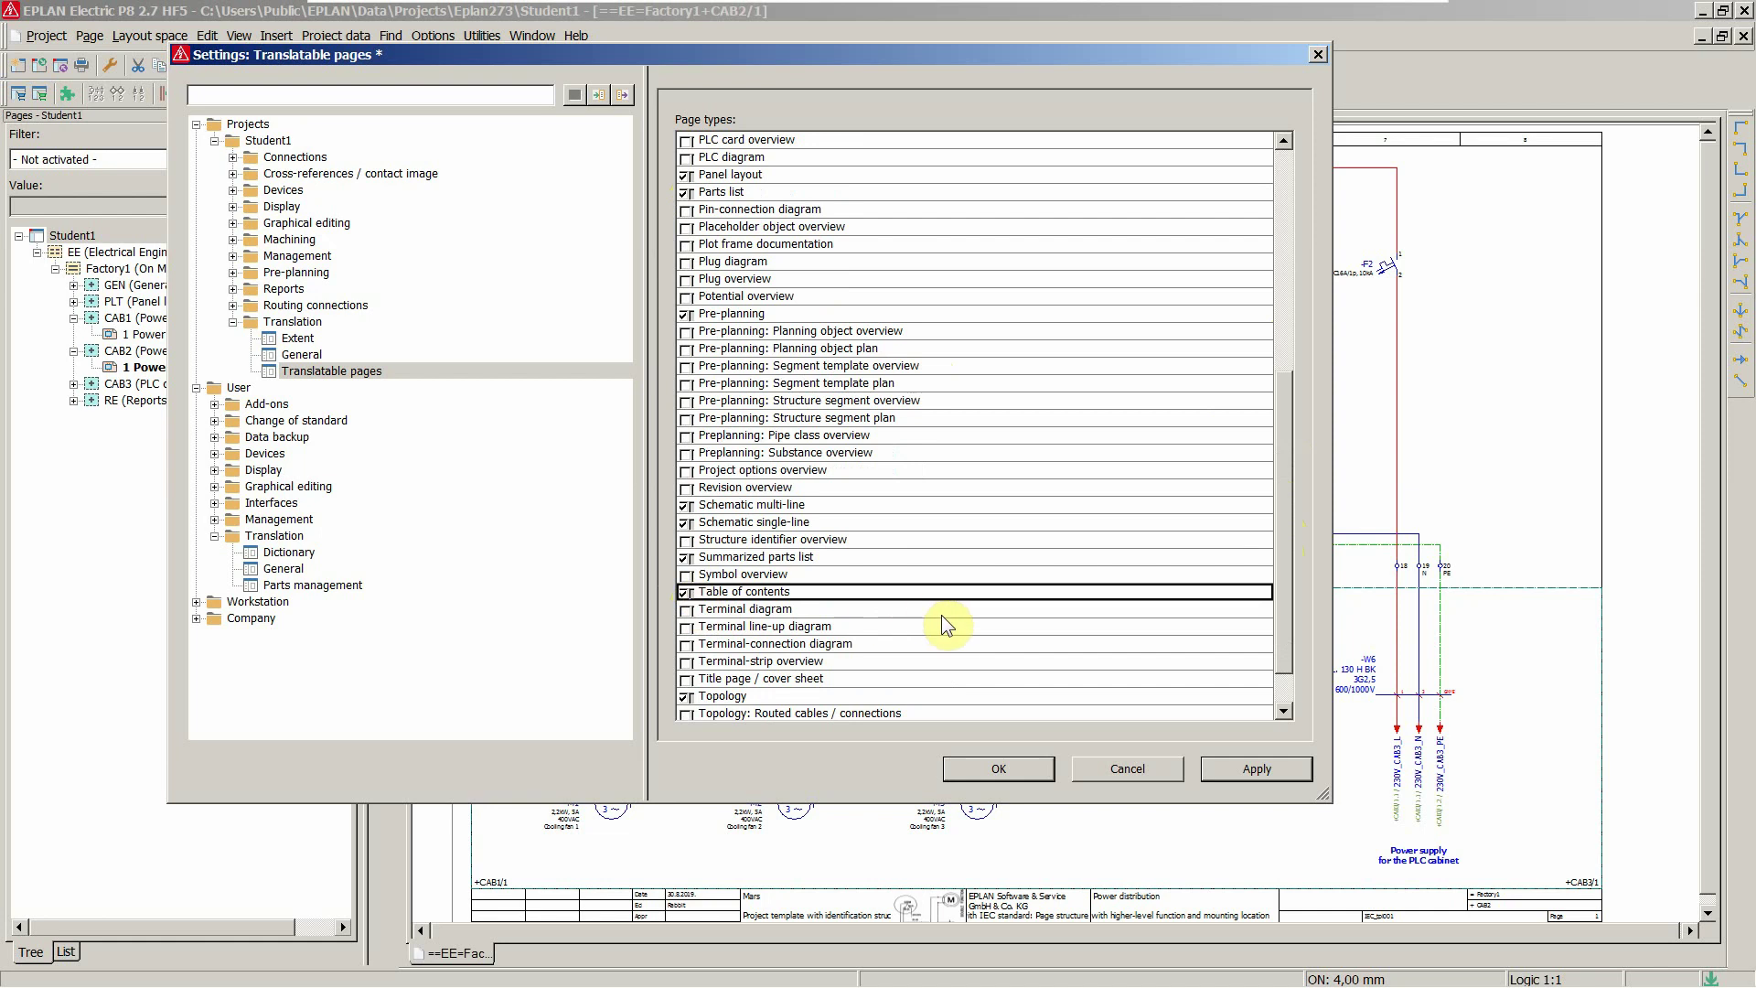
pyautogui.click(686, 609)
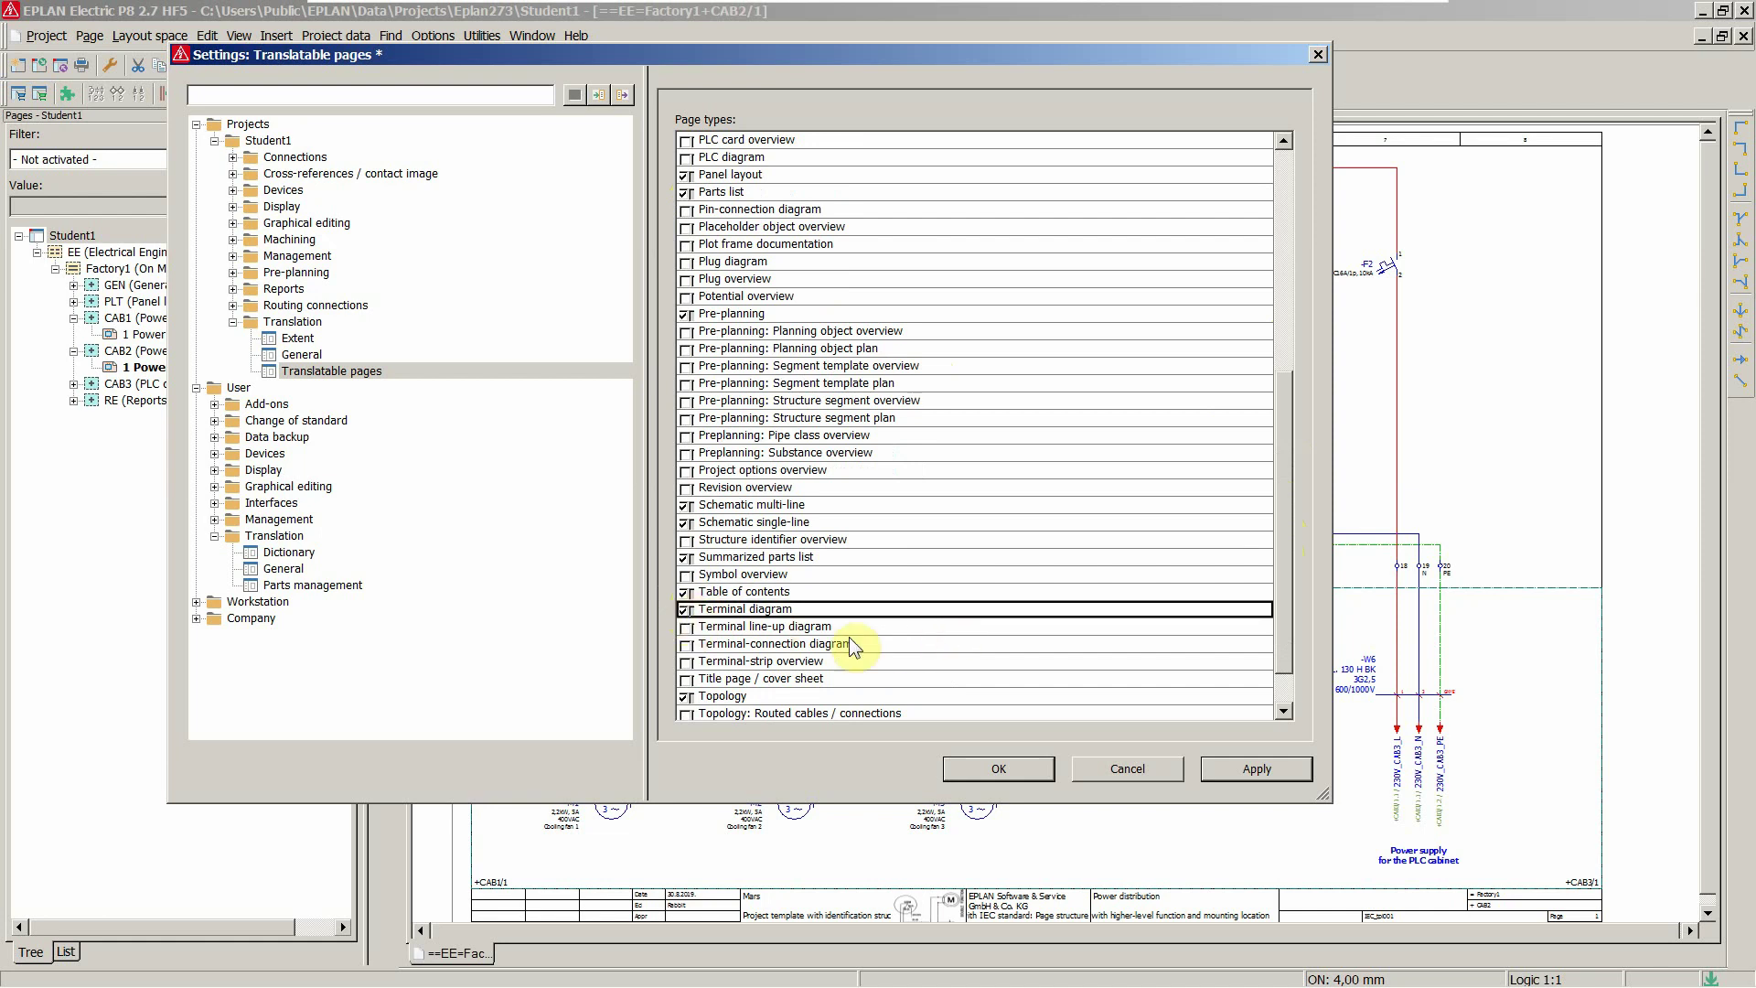
pyautogui.click(686, 680)
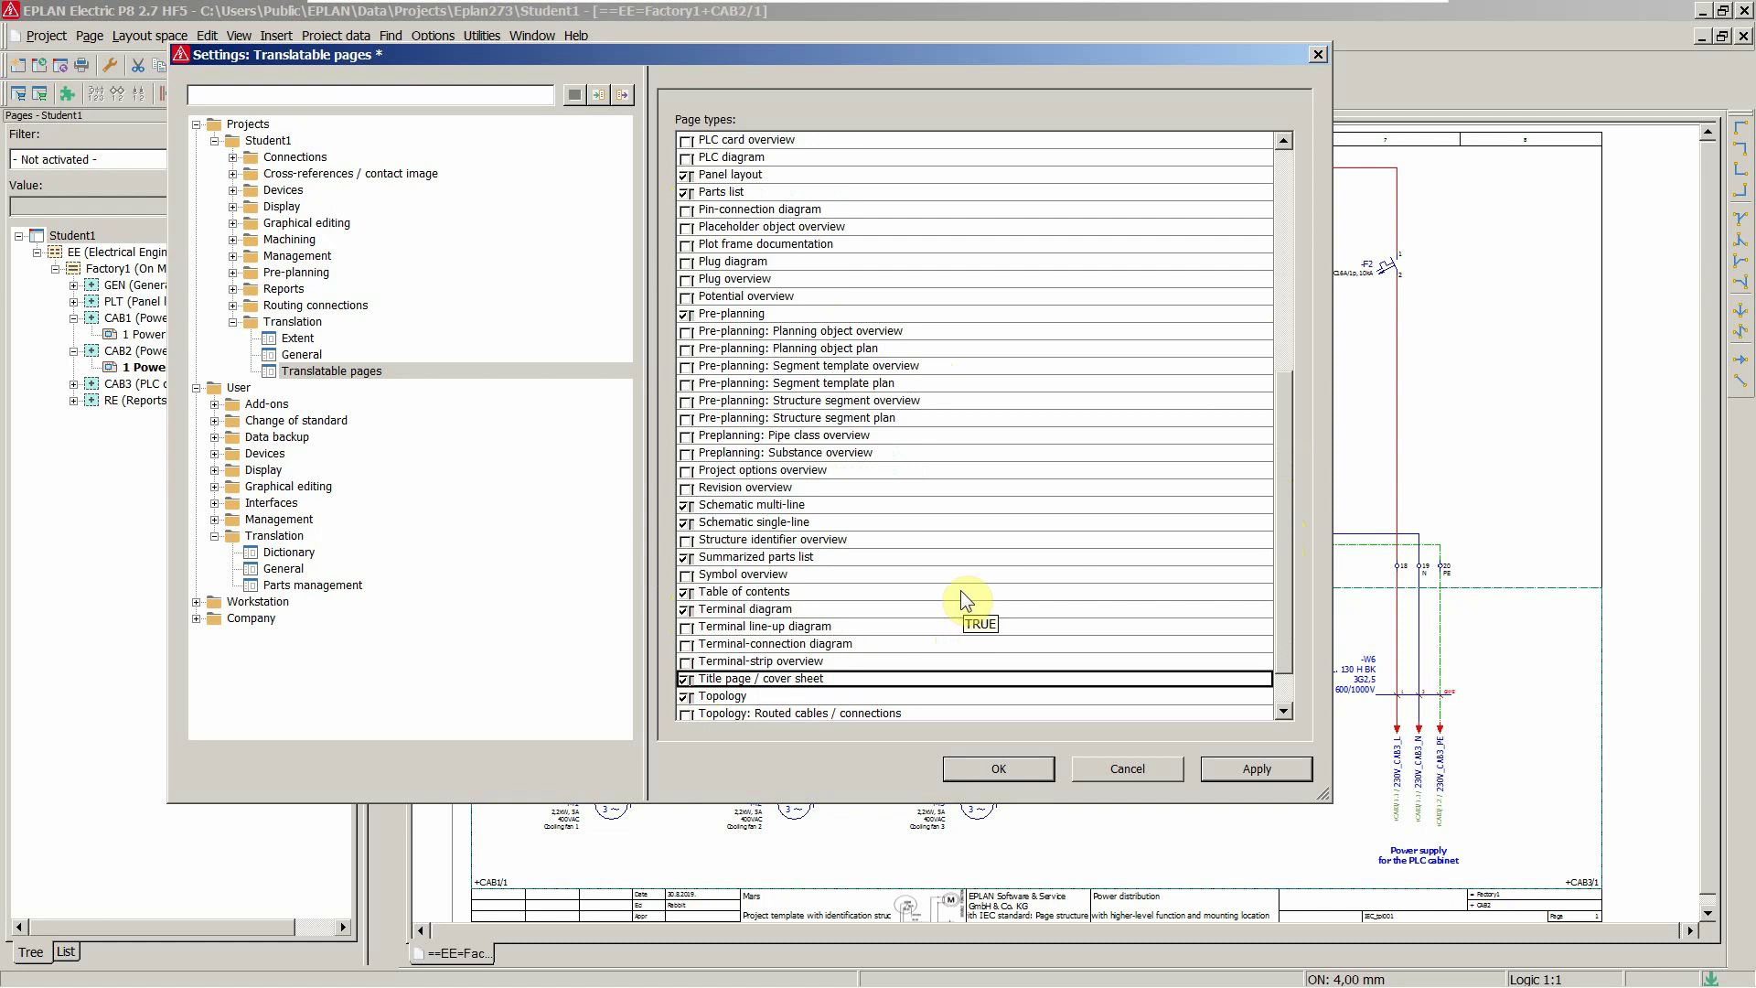
pyautogui.click(686, 540)
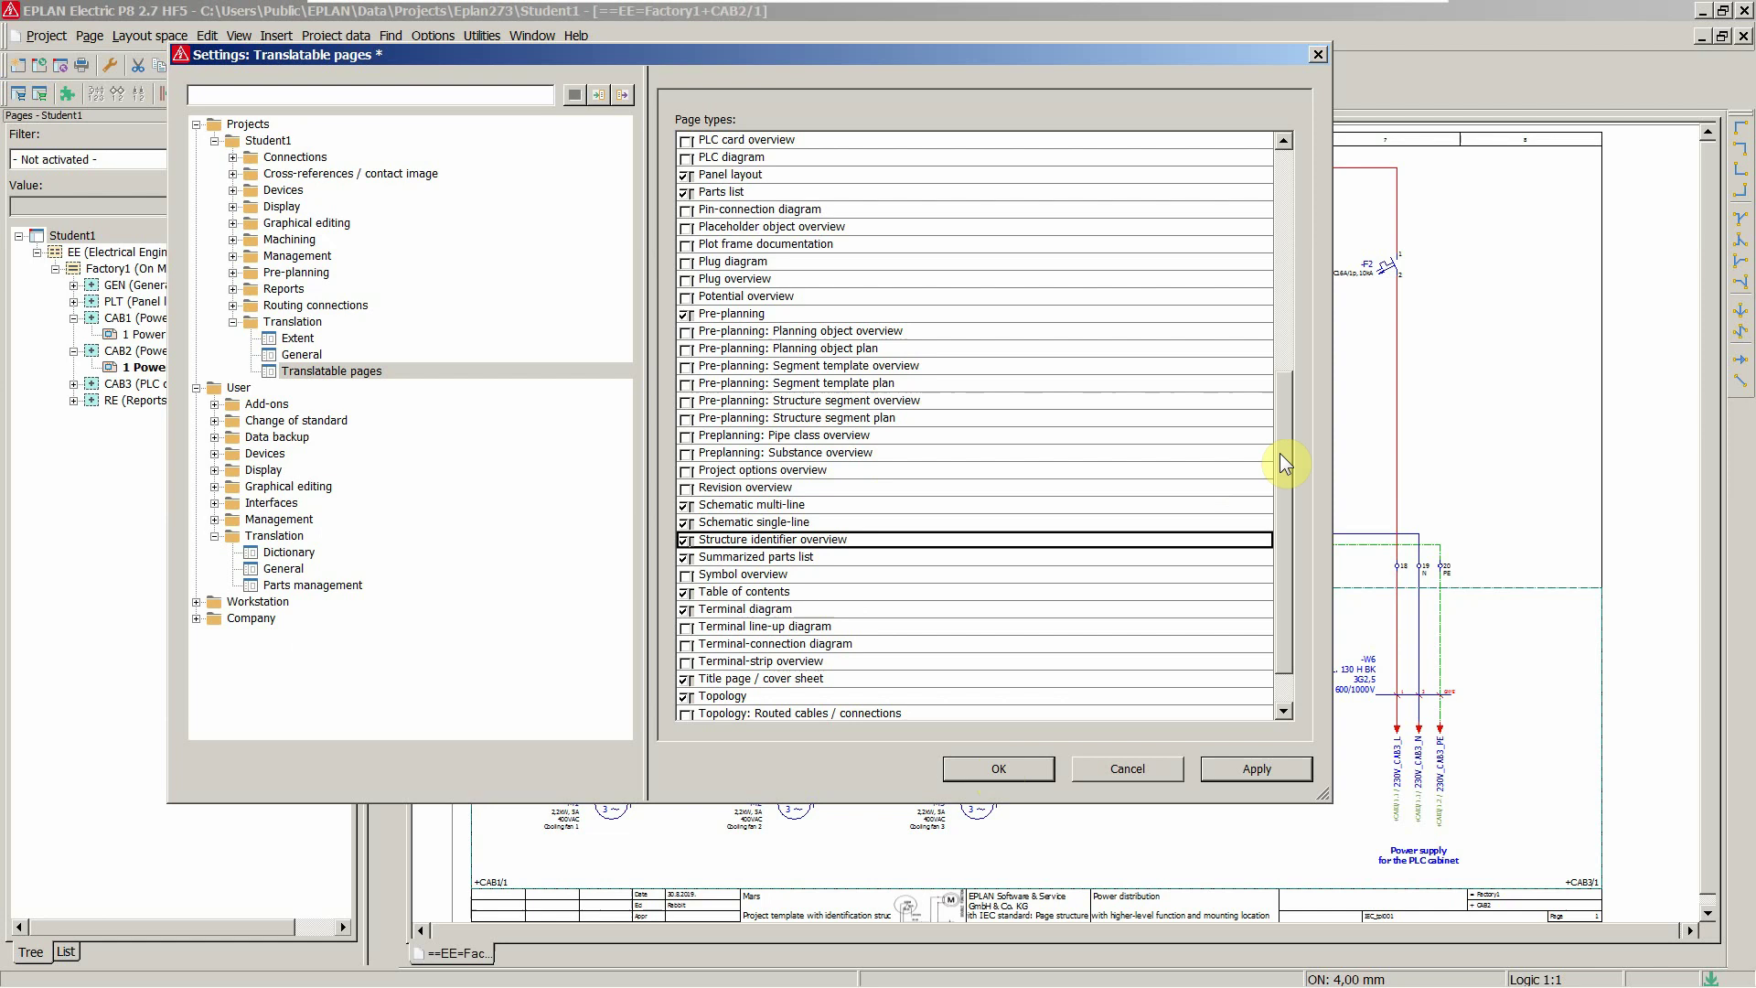
pyautogui.moveTo(1282, 452); pyautogui.dragTo(1276, 238)
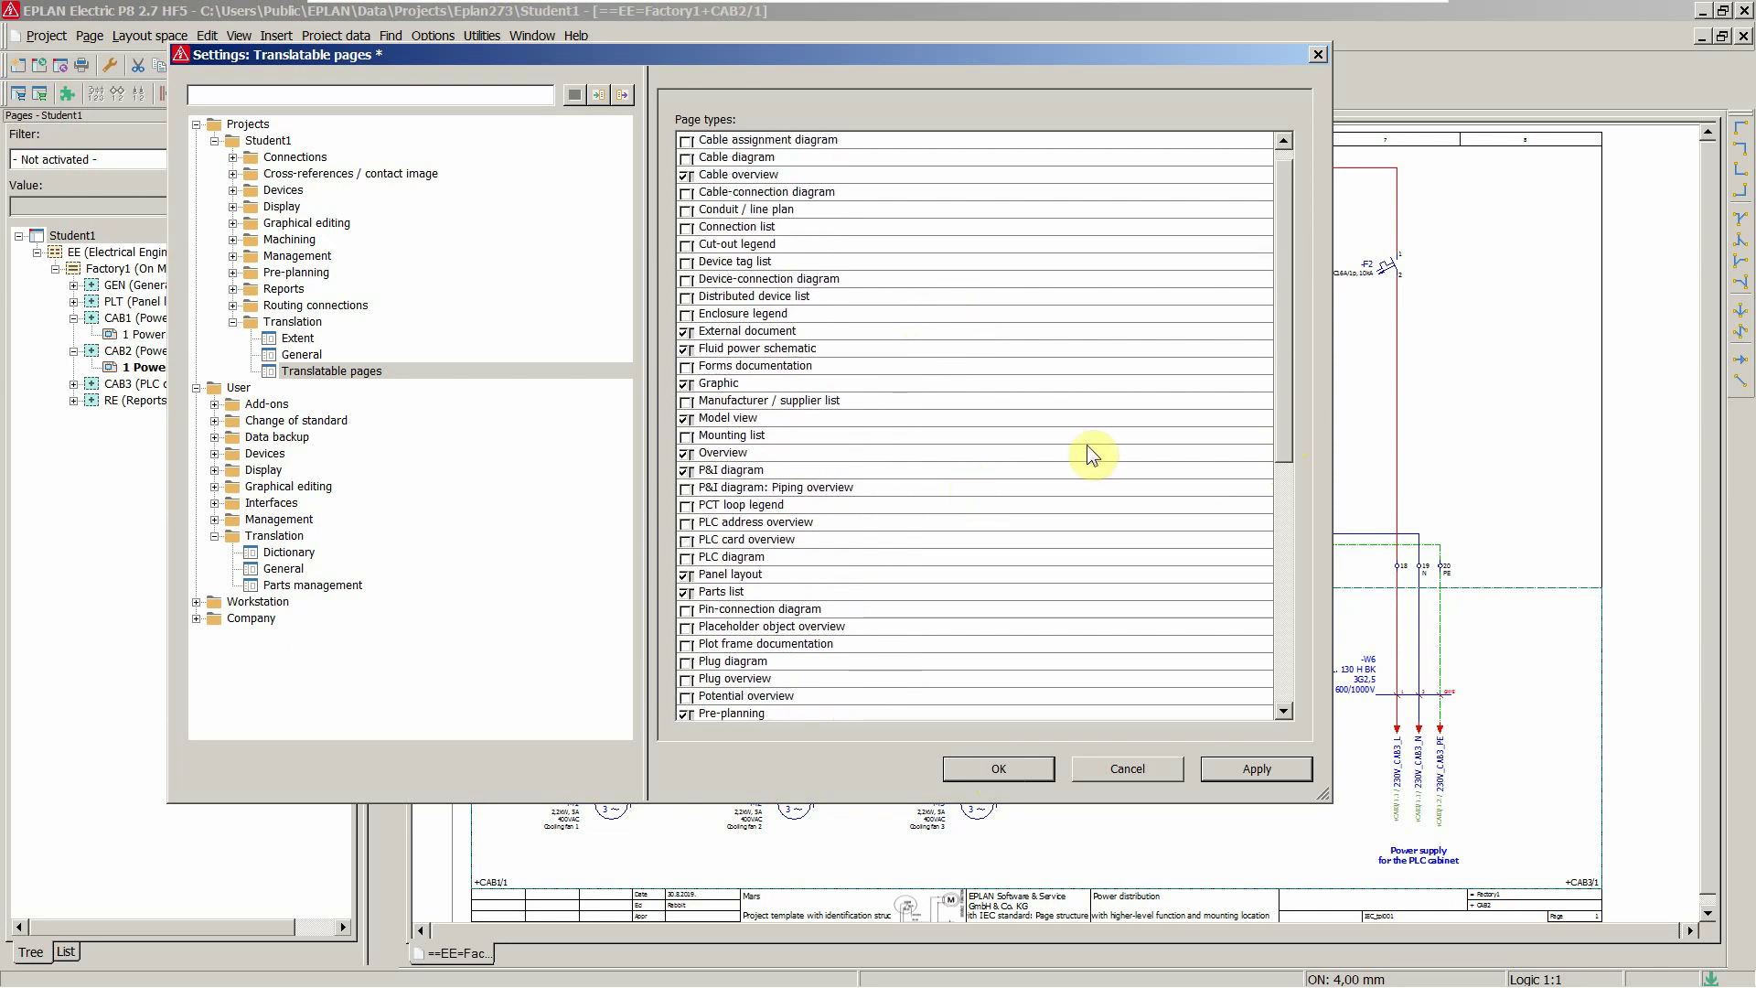
pyautogui.moveTo(1280, 377); pyautogui.dragTo(1280, 339)
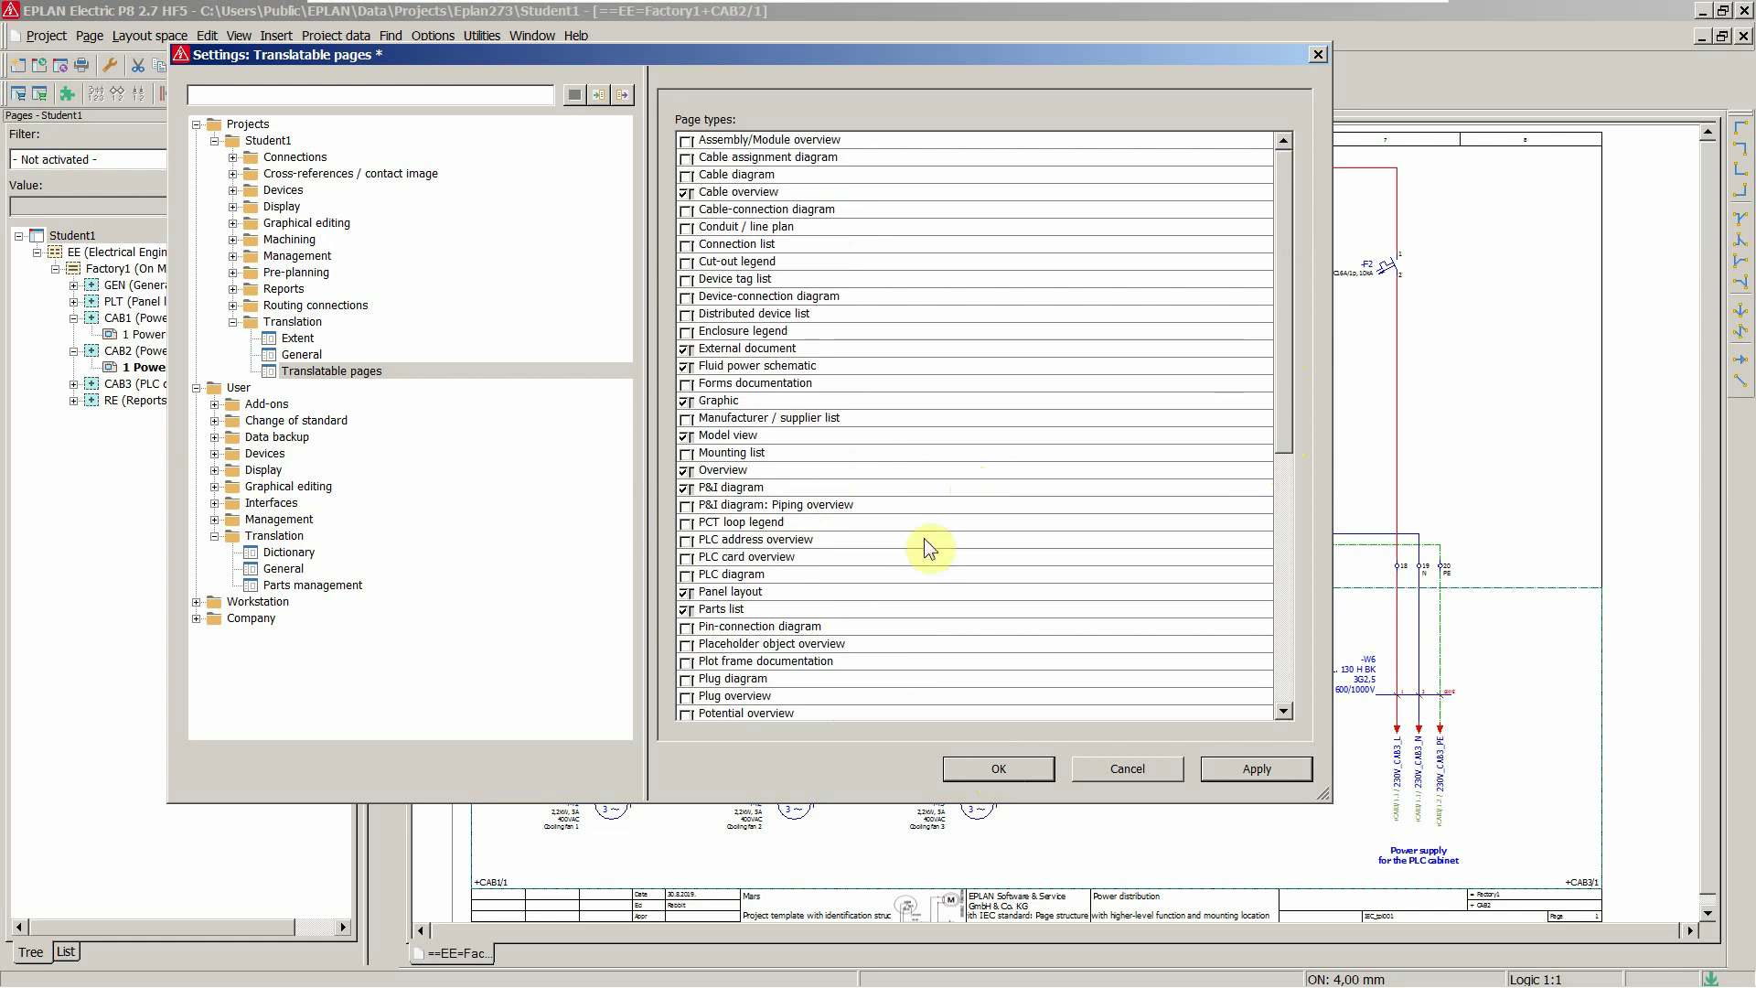
pyautogui.click(996, 769)
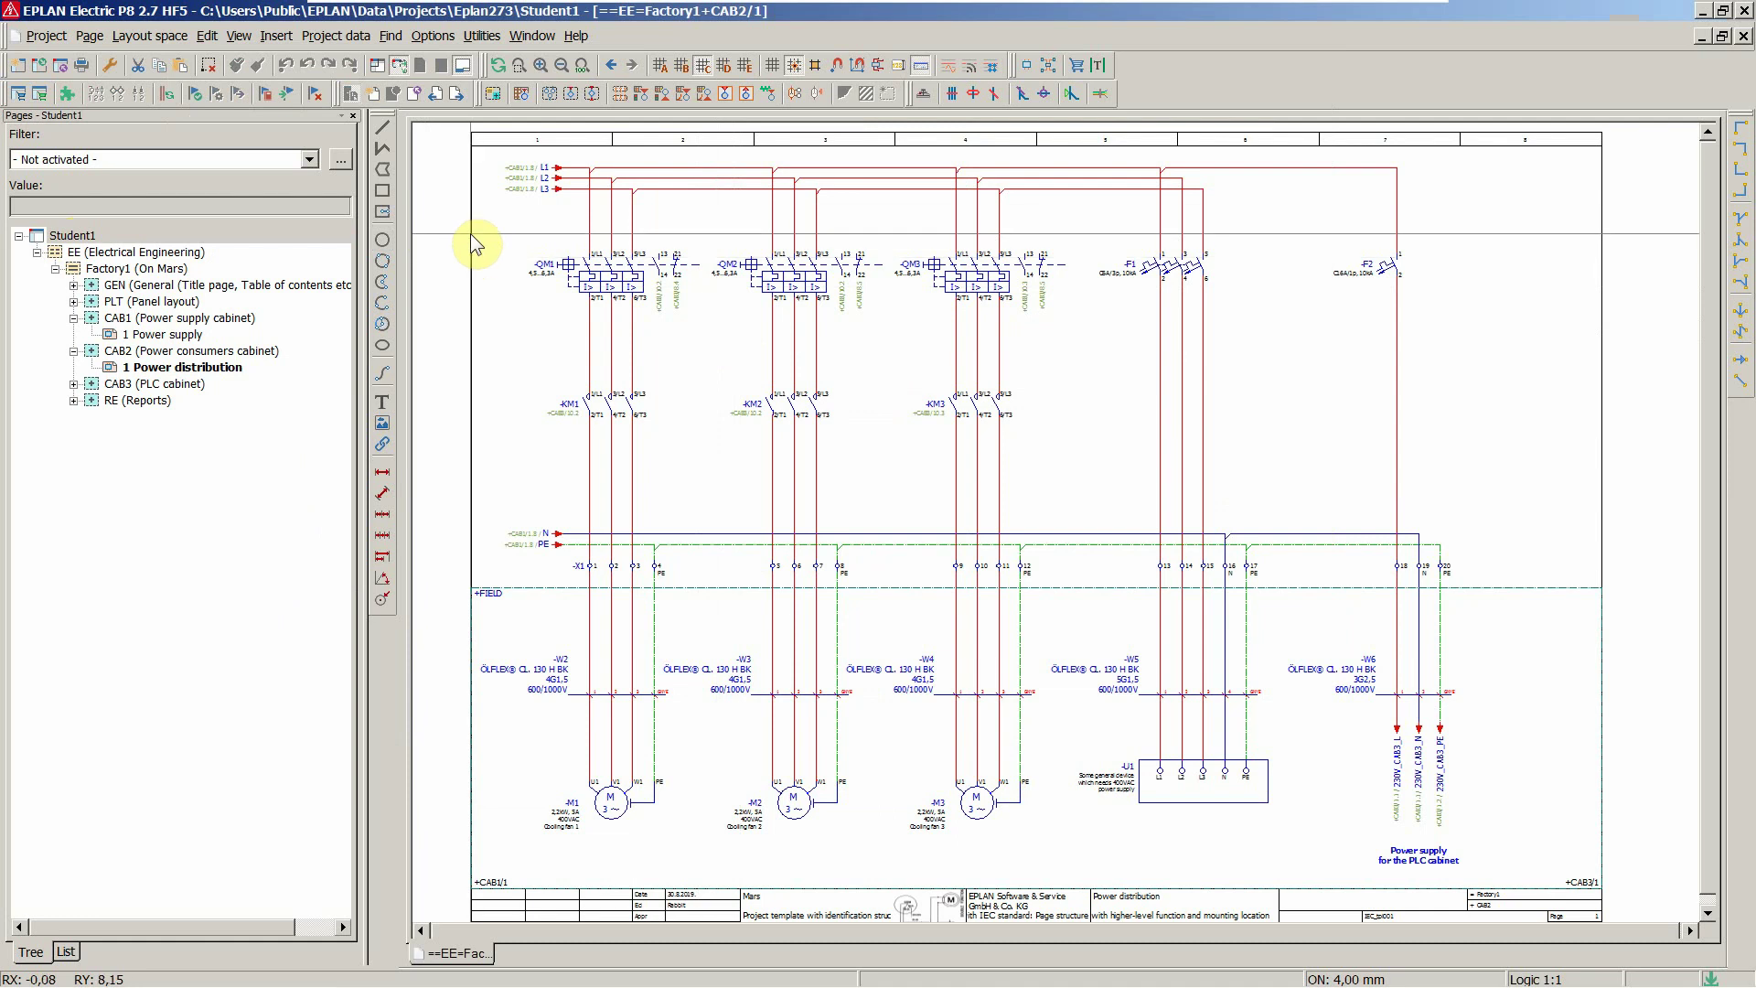
pyautogui.click(483, 36)
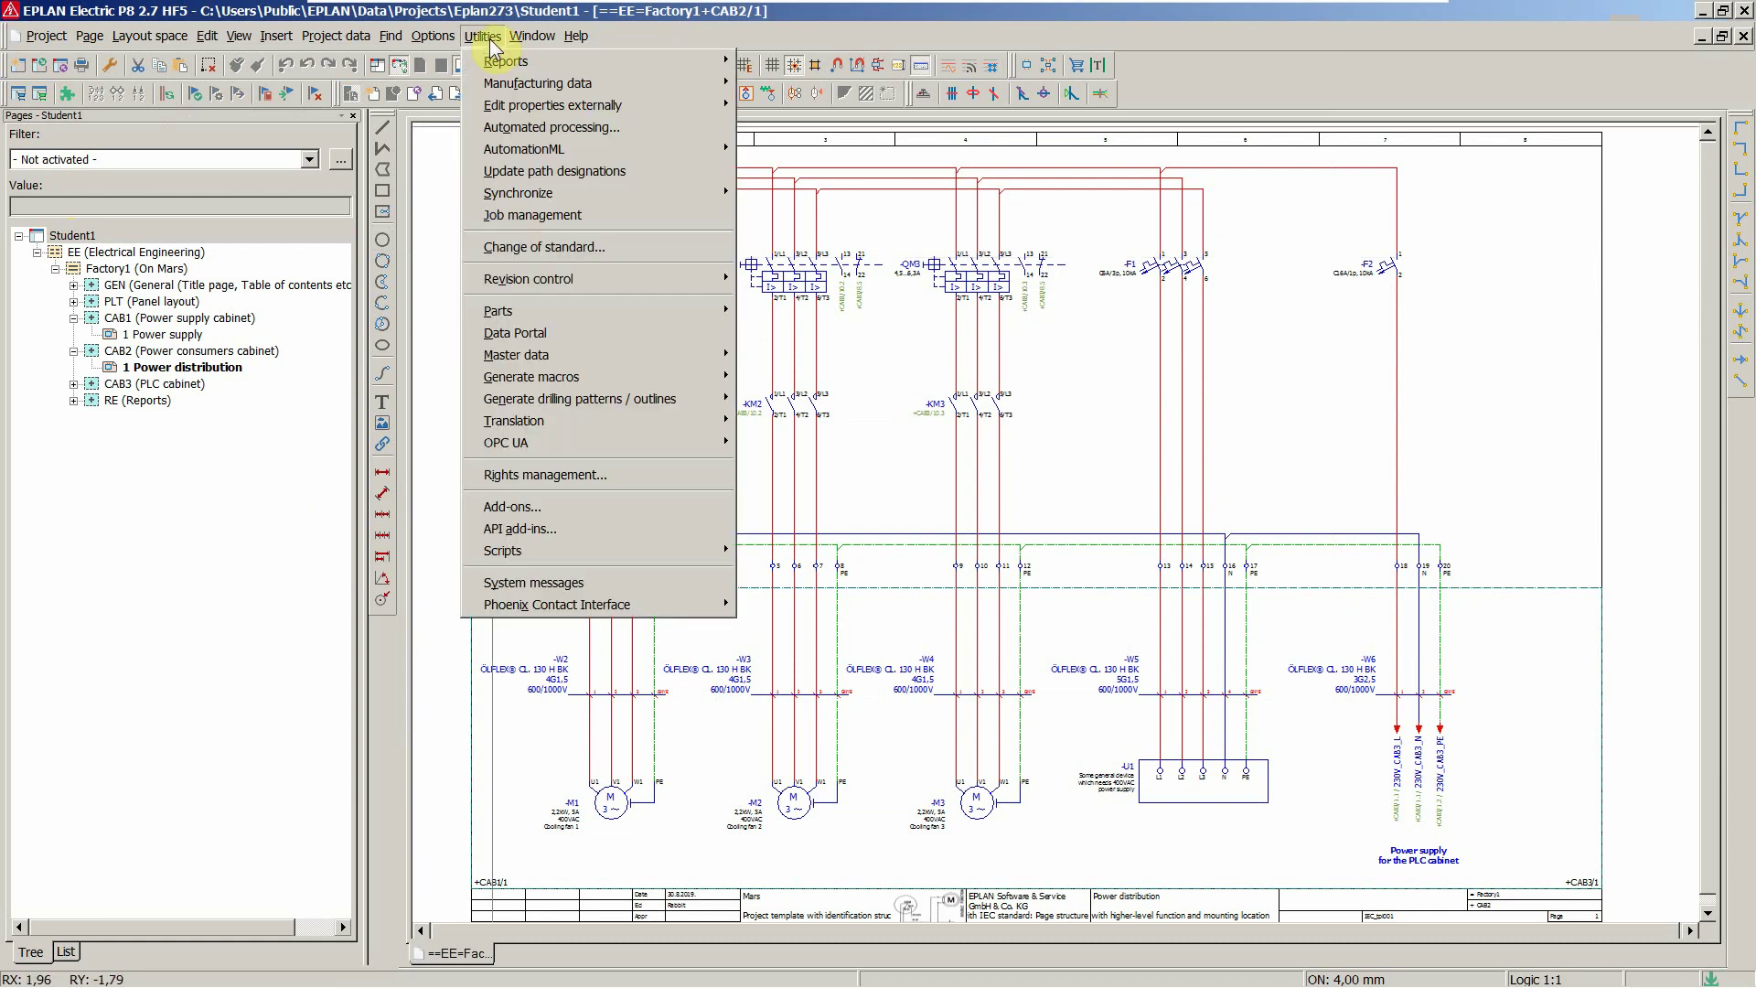
pyautogui.moveTo(430, 42)
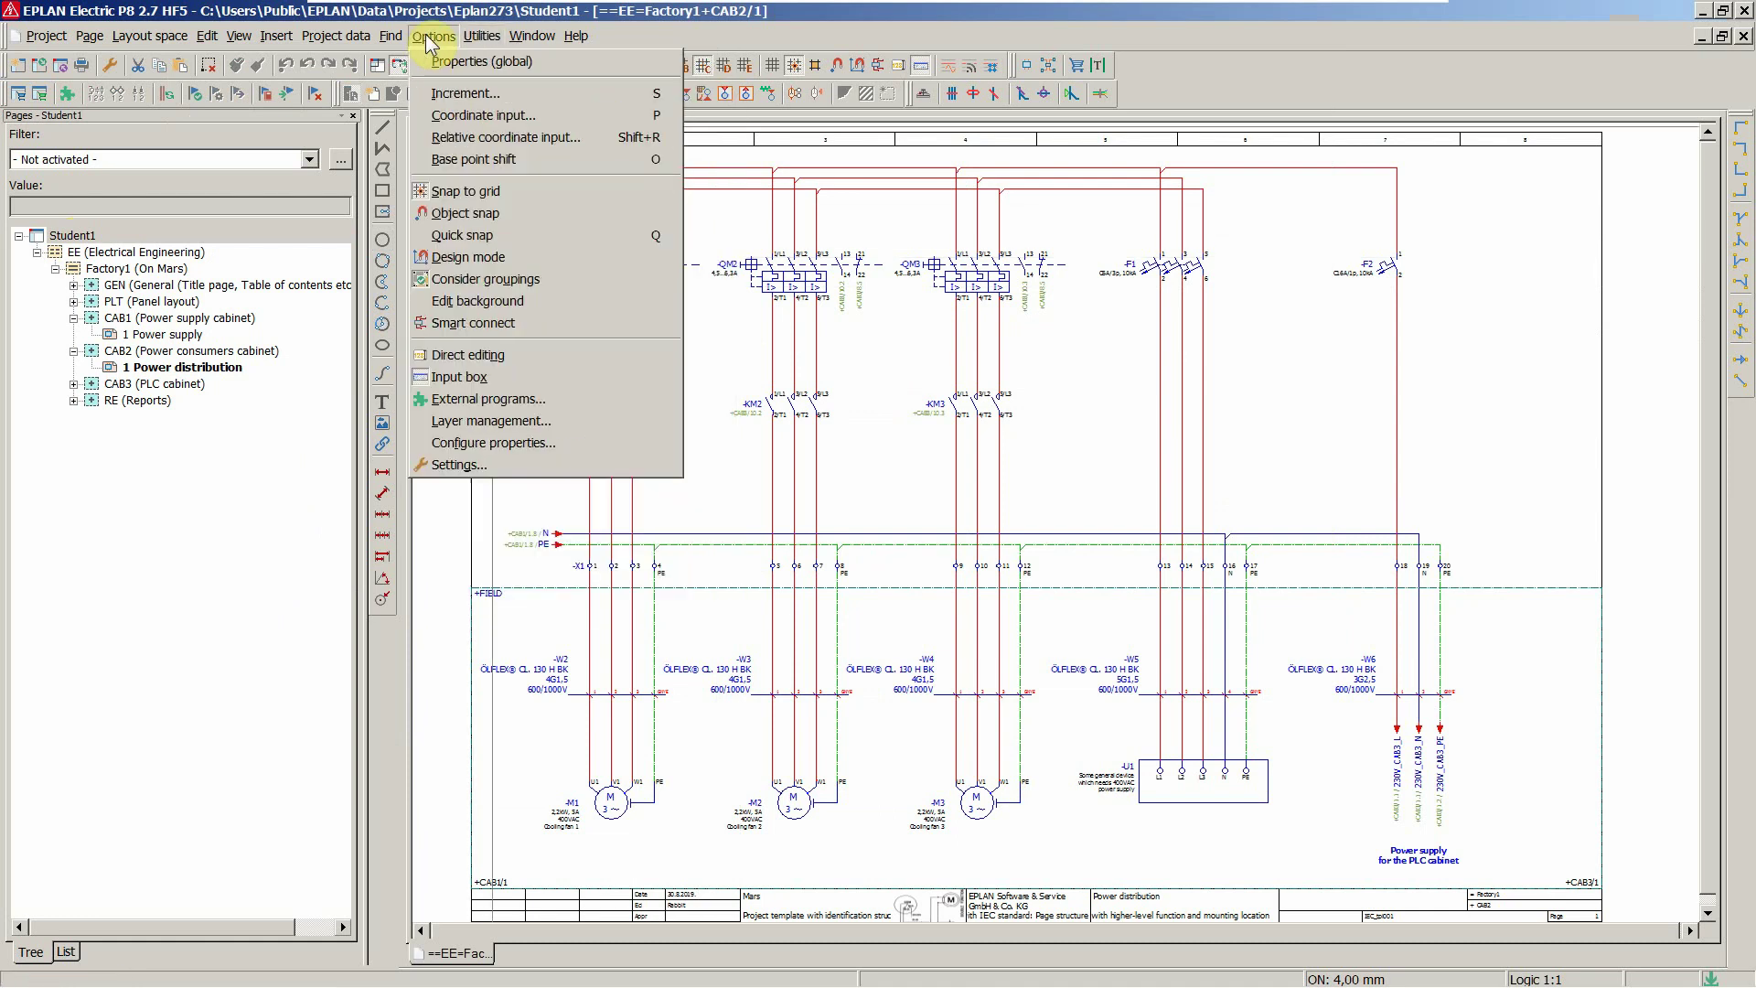
pyautogui.click(434, 465)
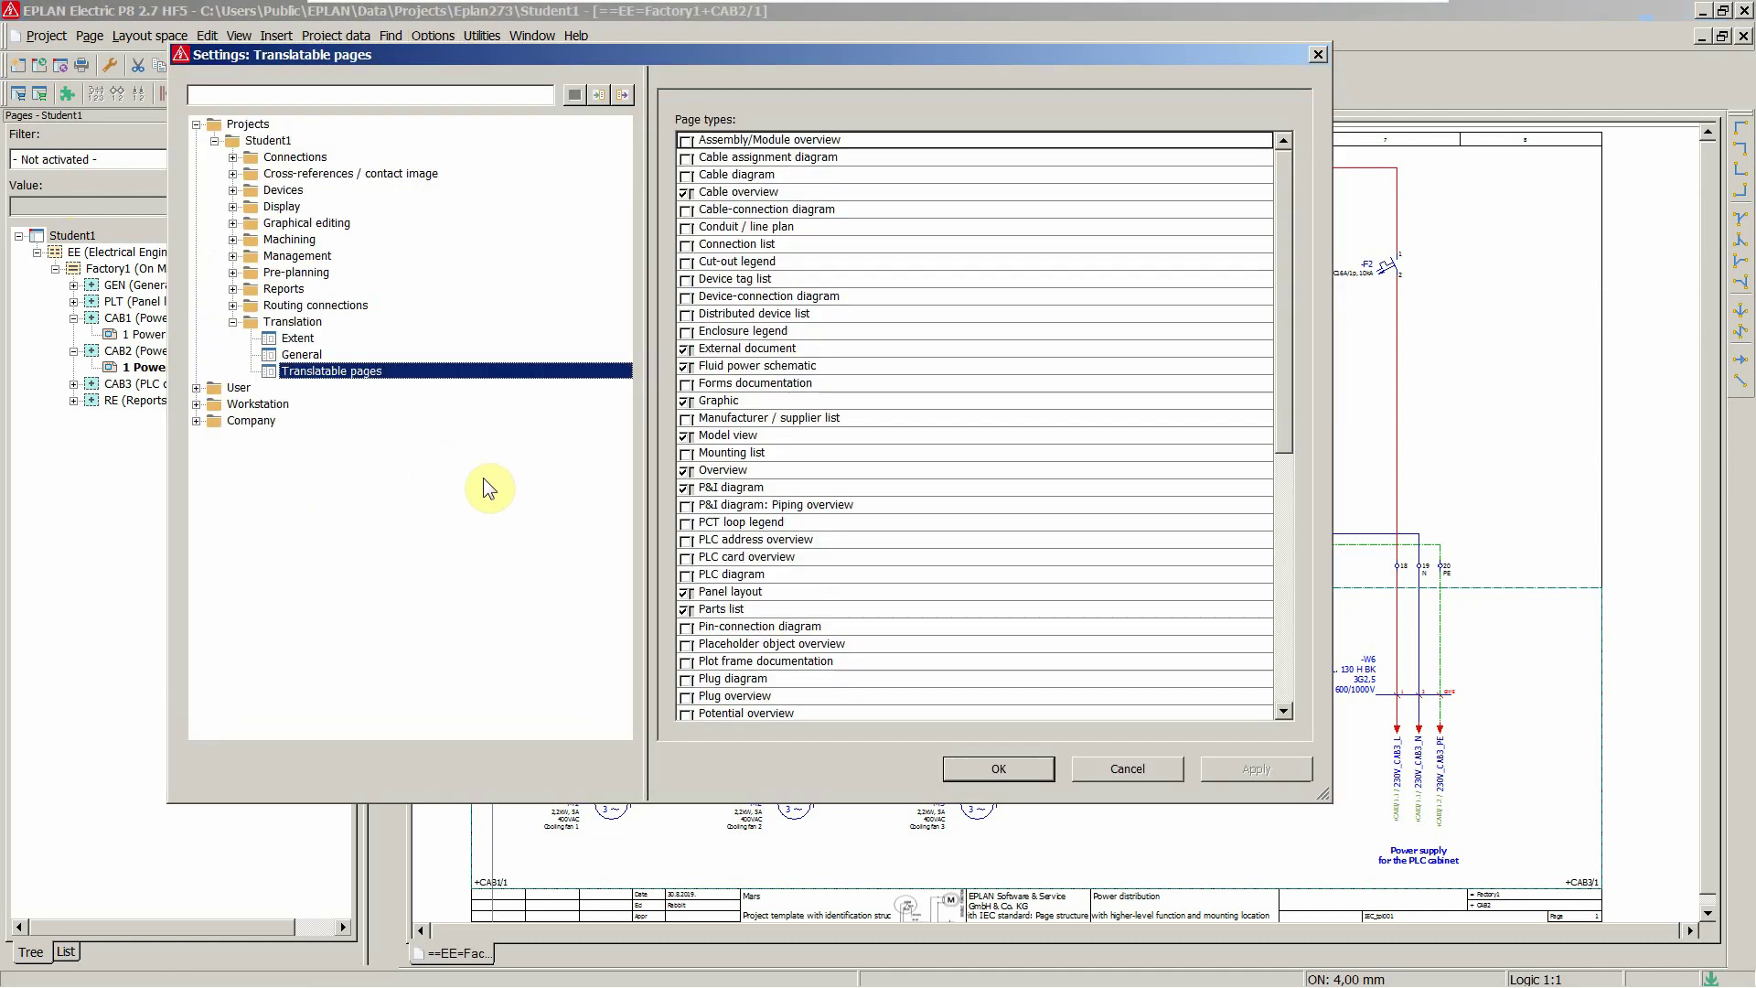
pyautogui.click(268, 141)
pyautogui.click(292, 321)
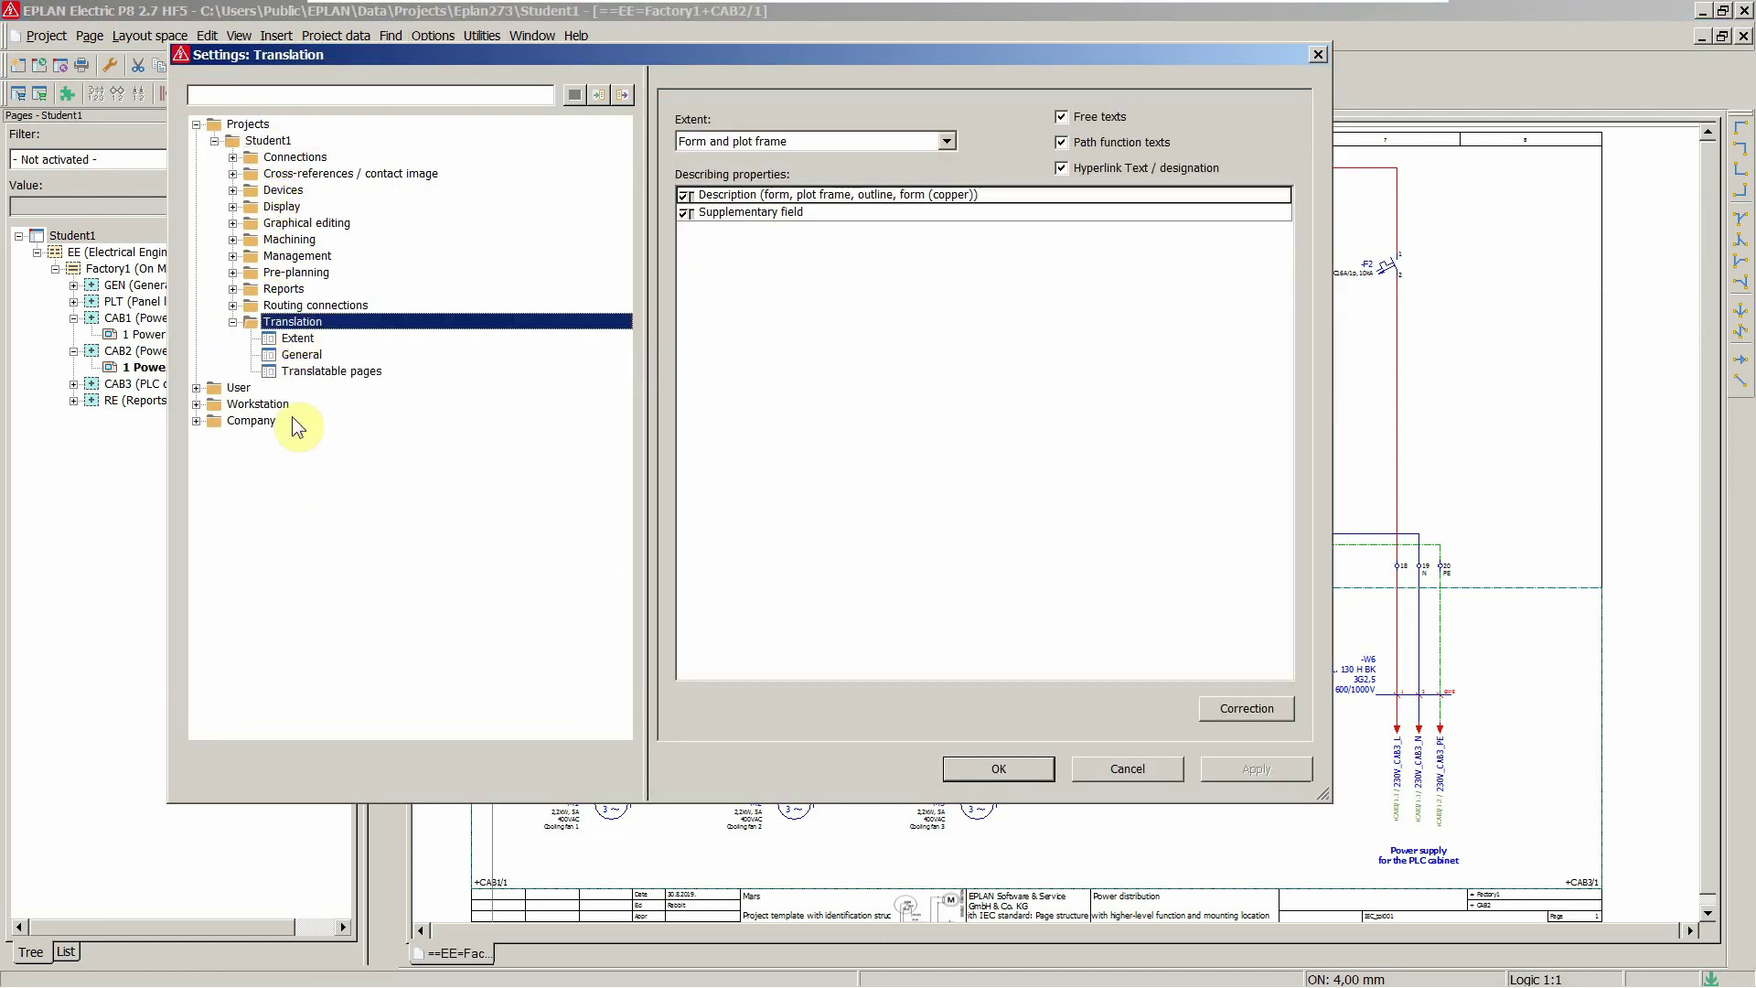
pyautogui.click(238, 389)
pyautogui.doubleClick(239, 391)
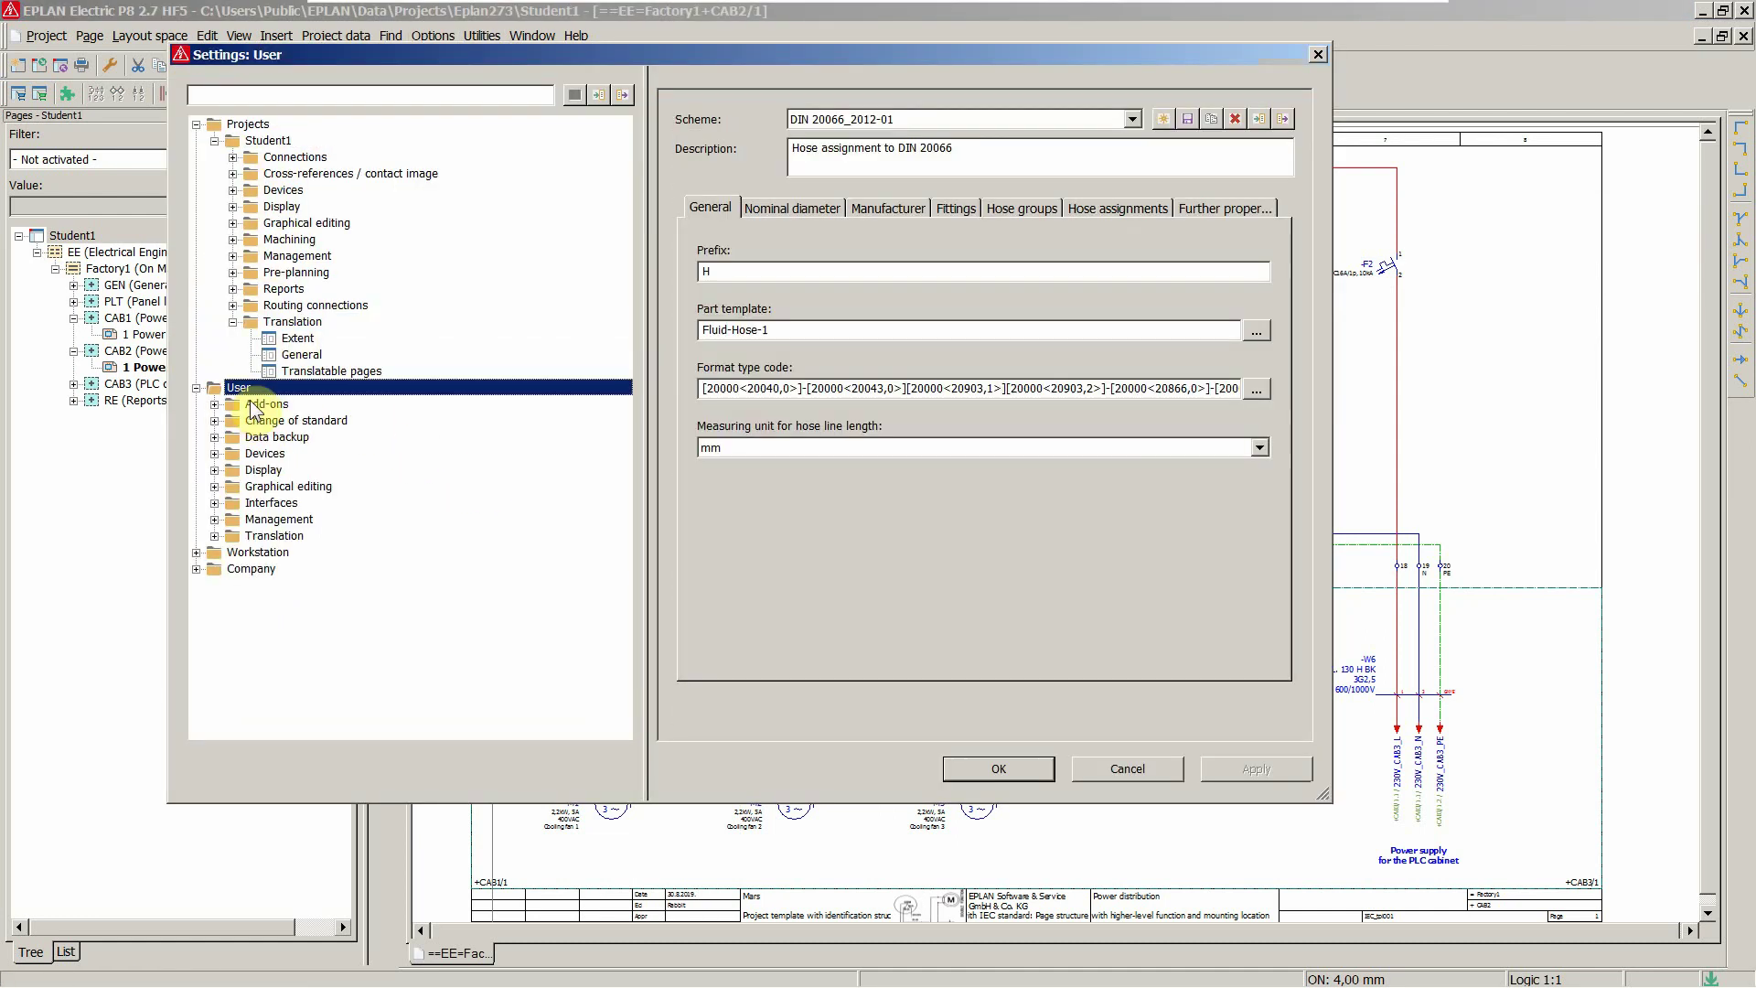
pyautogui.click(274, 535)
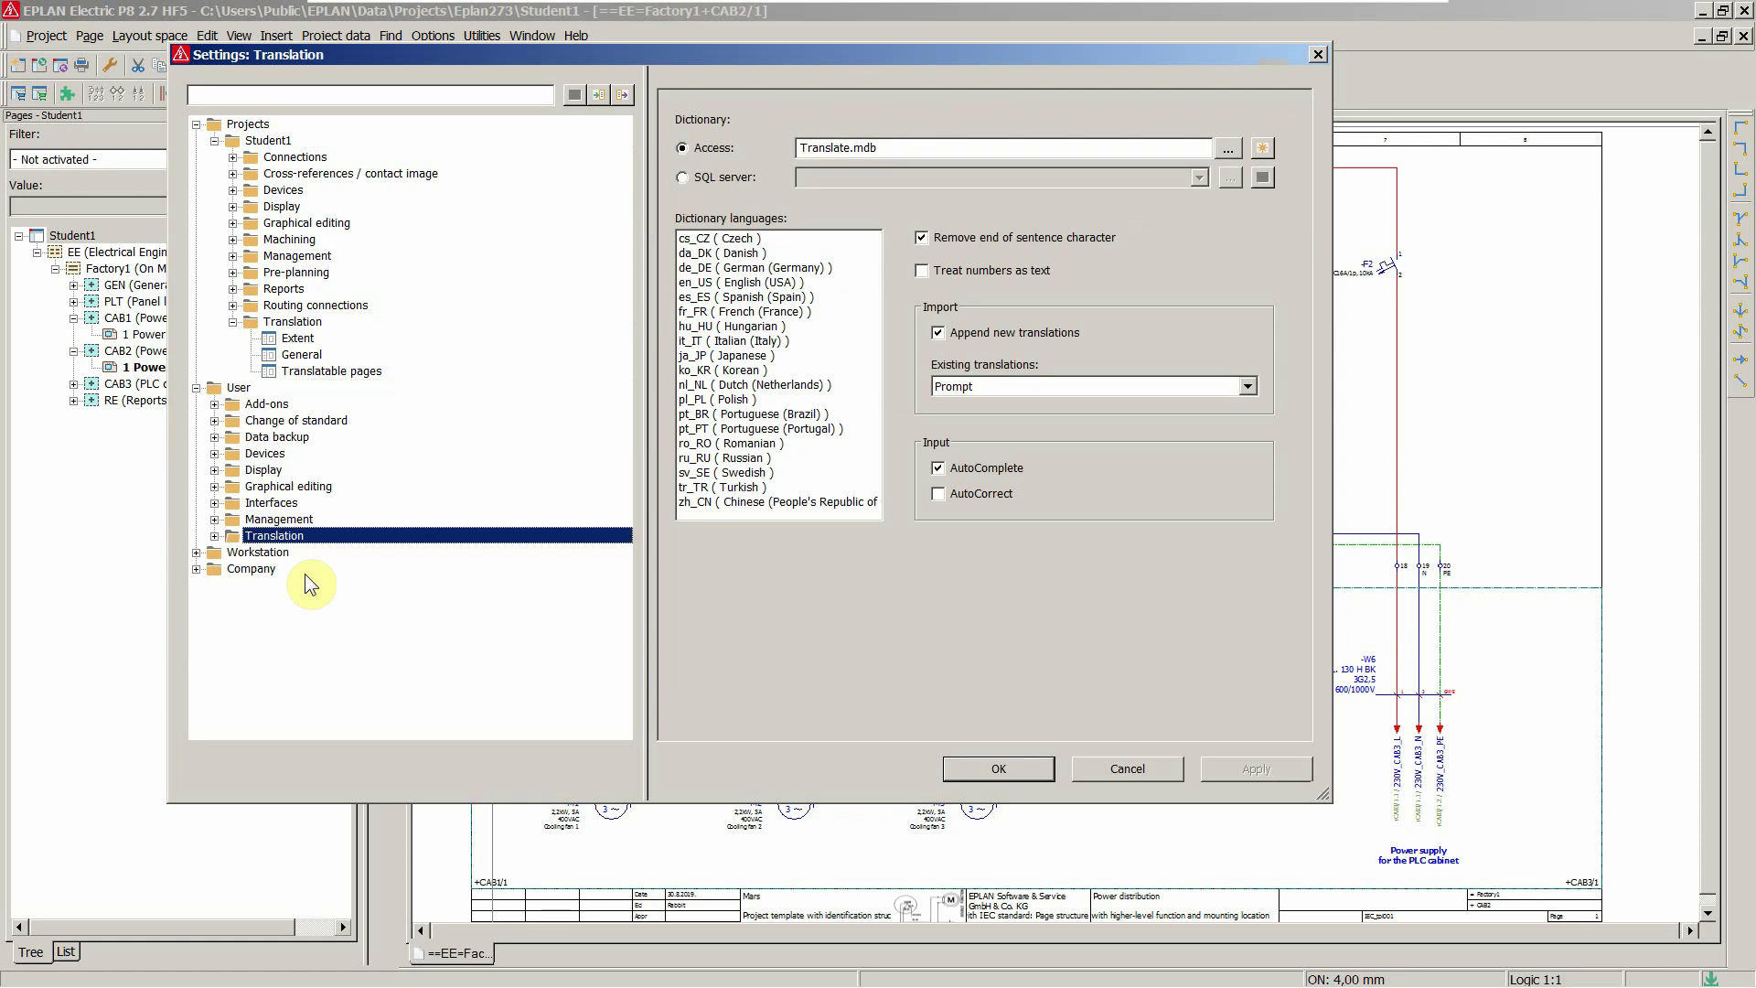
pyautogui.click(1099, 767)
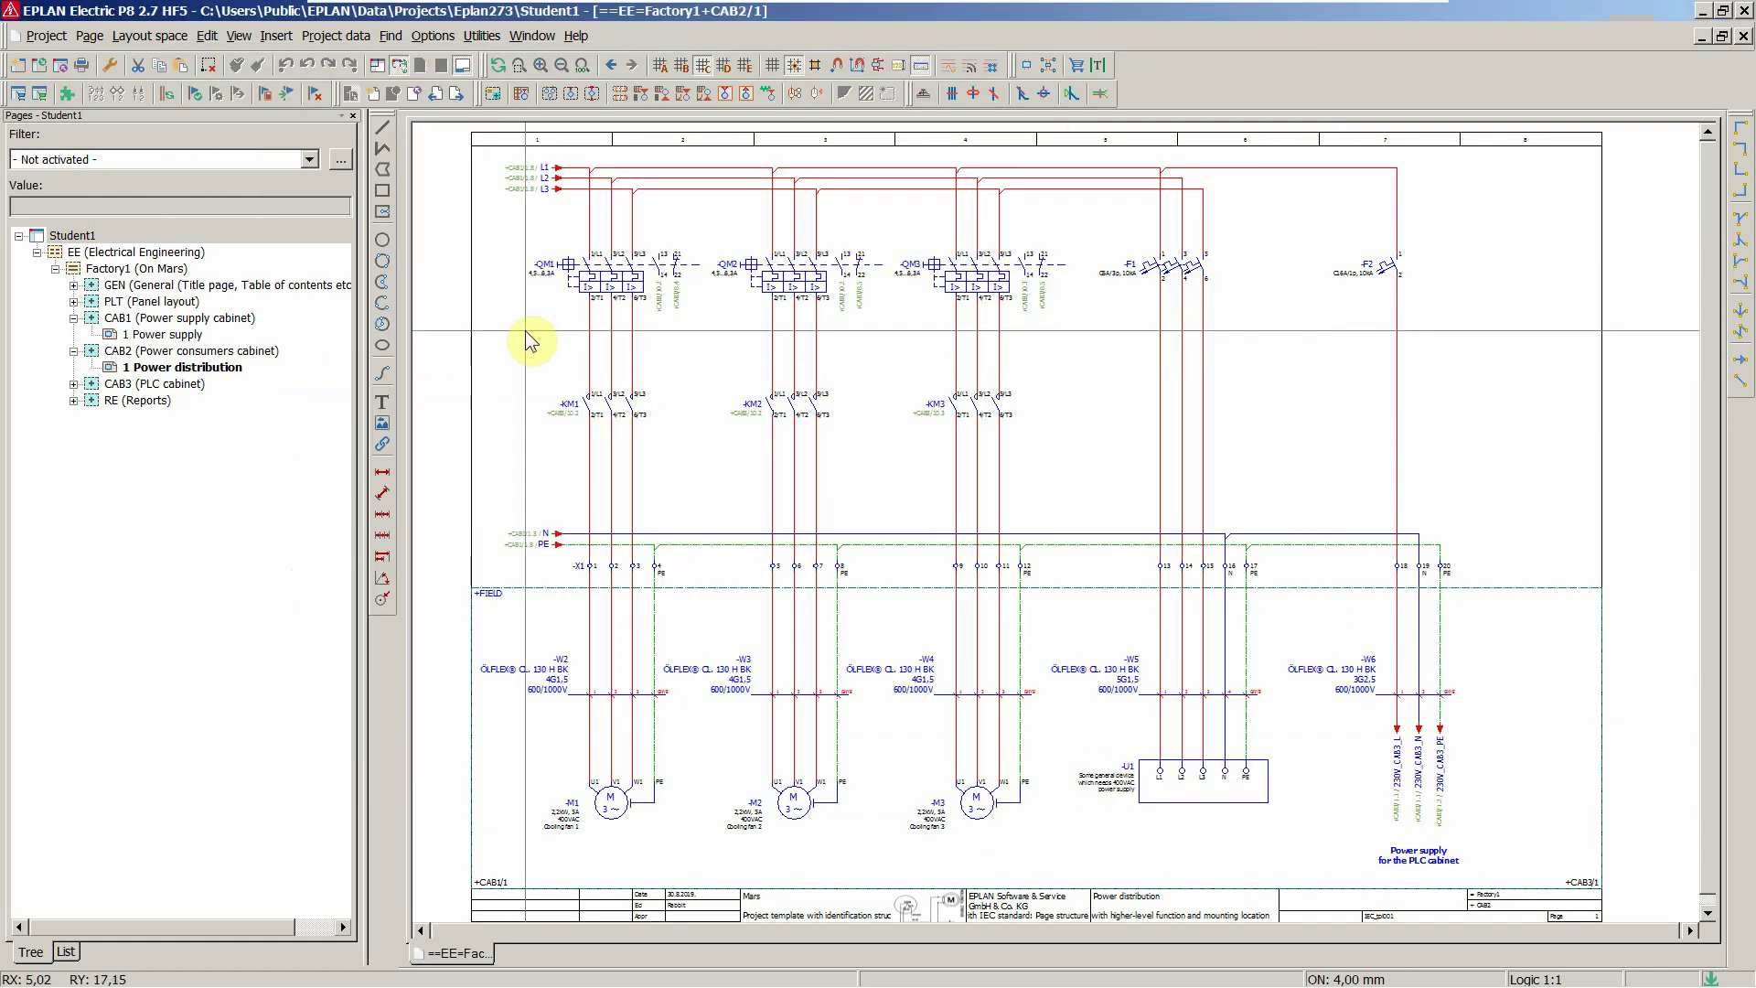
# Step: Select the Student1 project and show the Utilities > Translation submenu
pyautogui.click(482, 36)
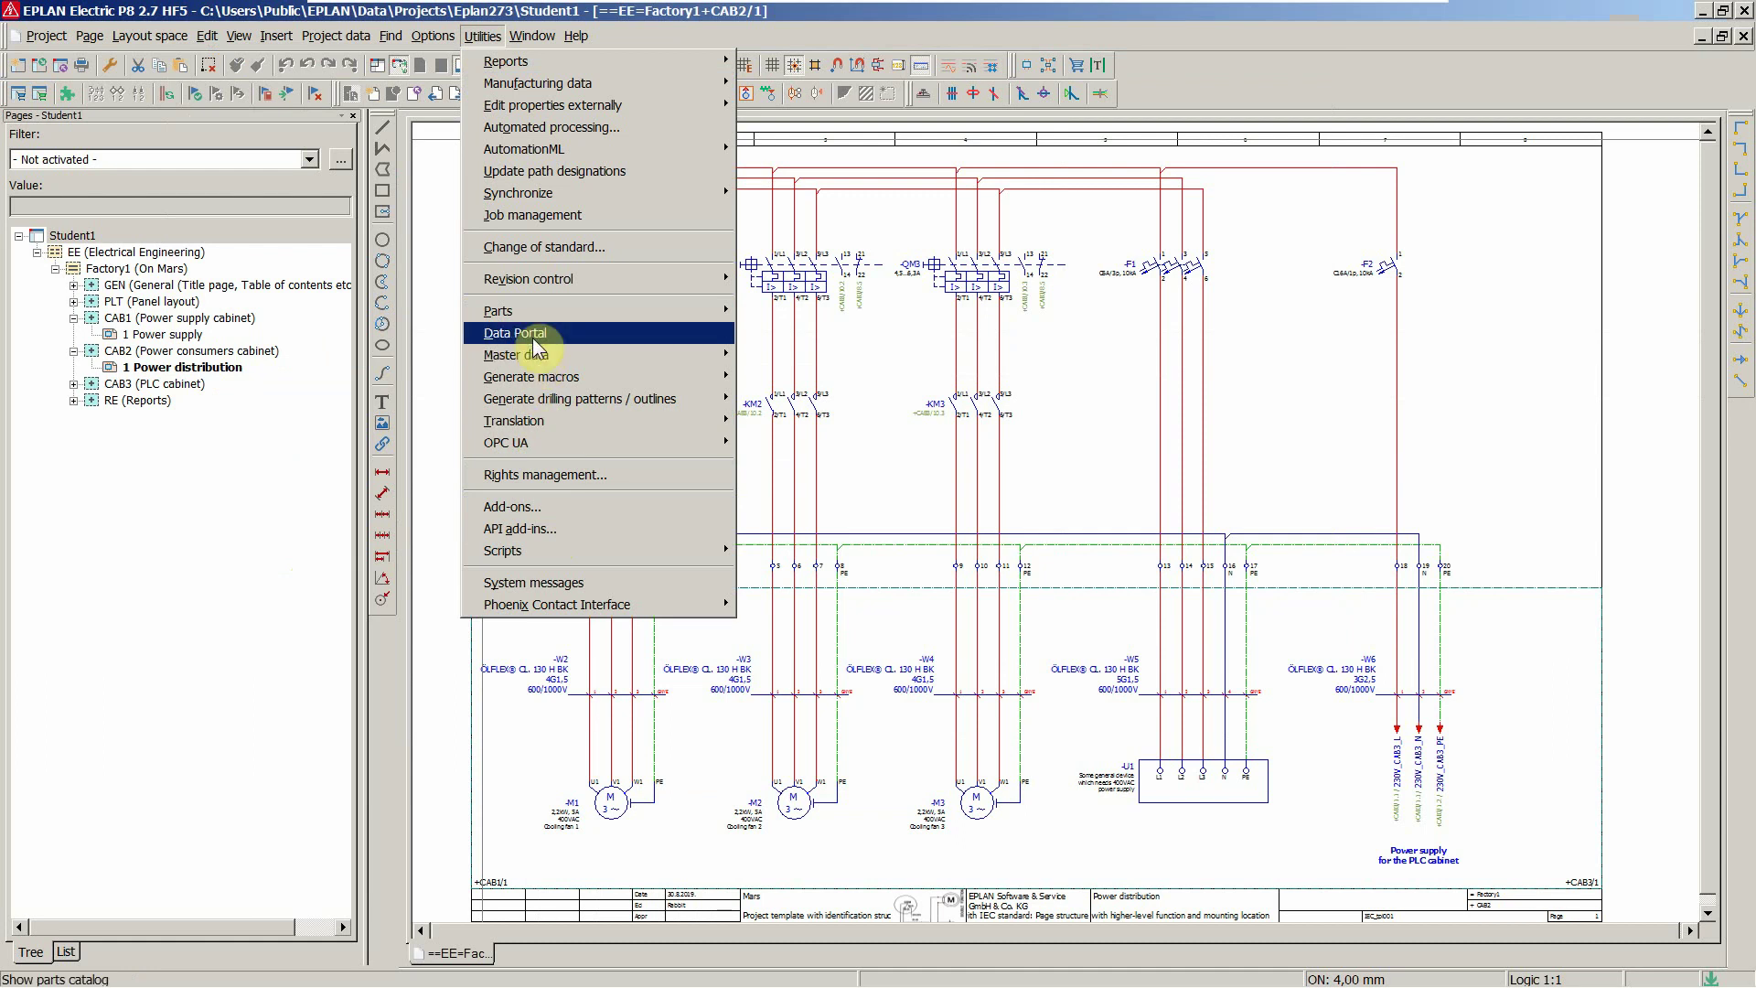
pyautogui.moveTo(550, 420)
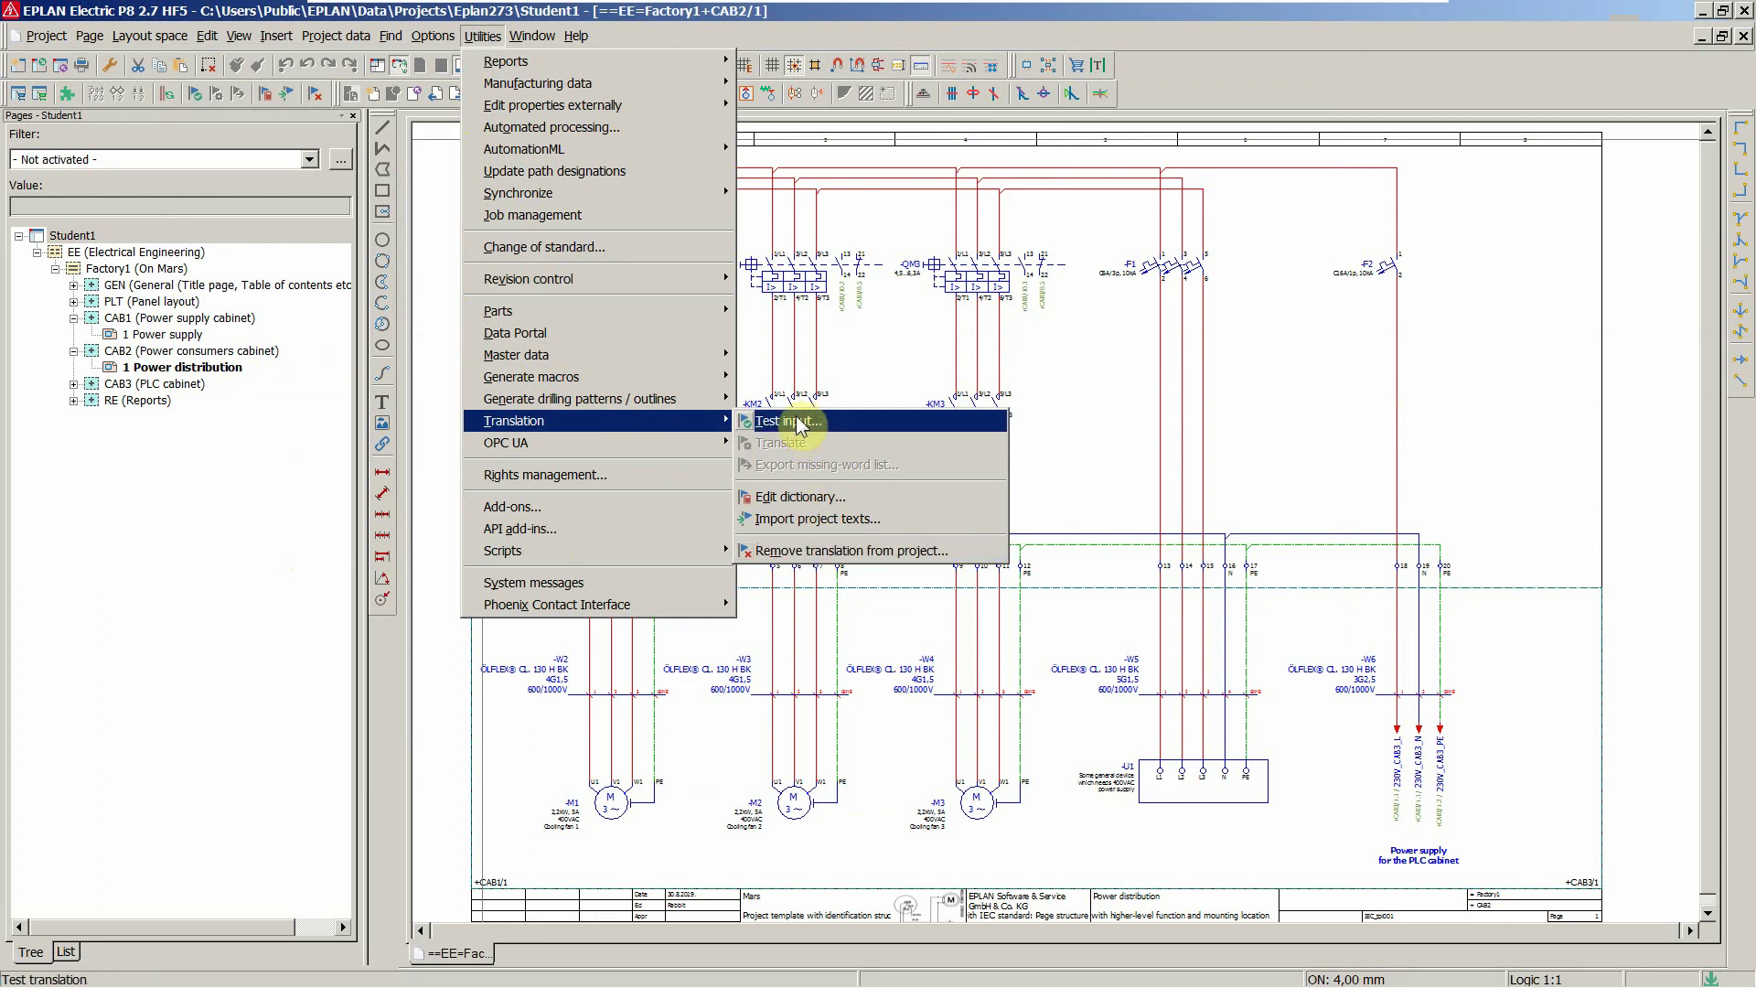
pyautogui.click(798, 550)
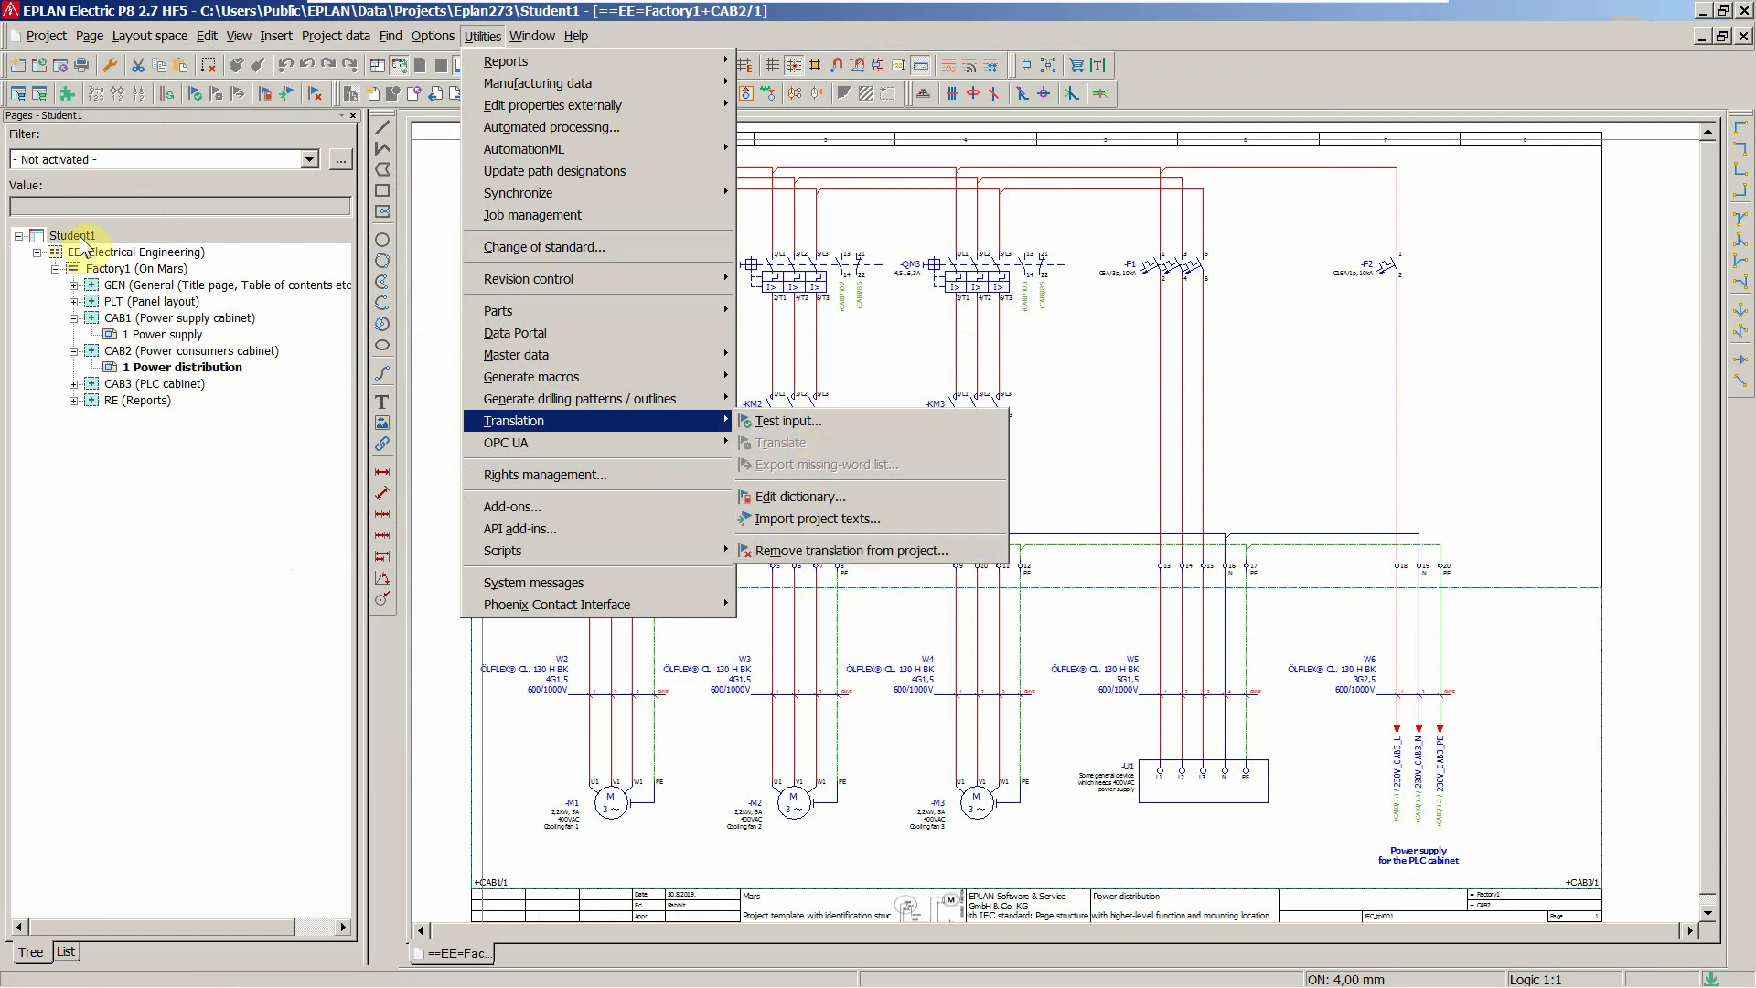
pyautogui.click(471, 37)
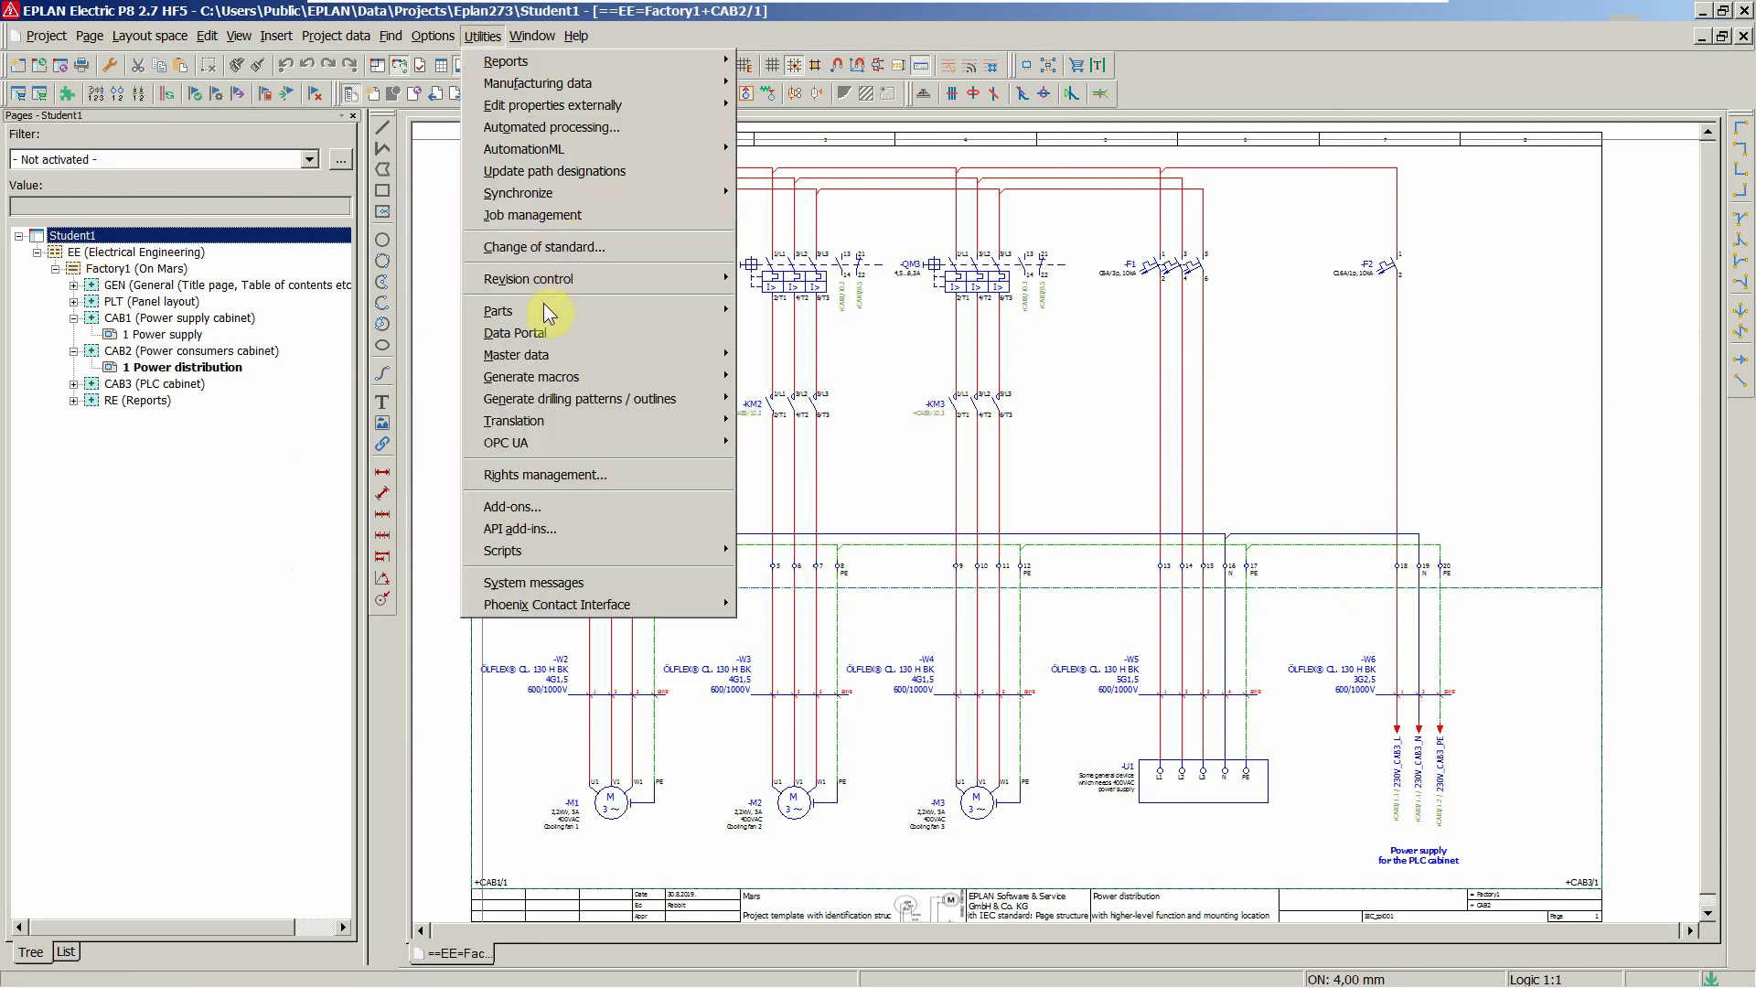
pyautogui.moveTo(540, 423)
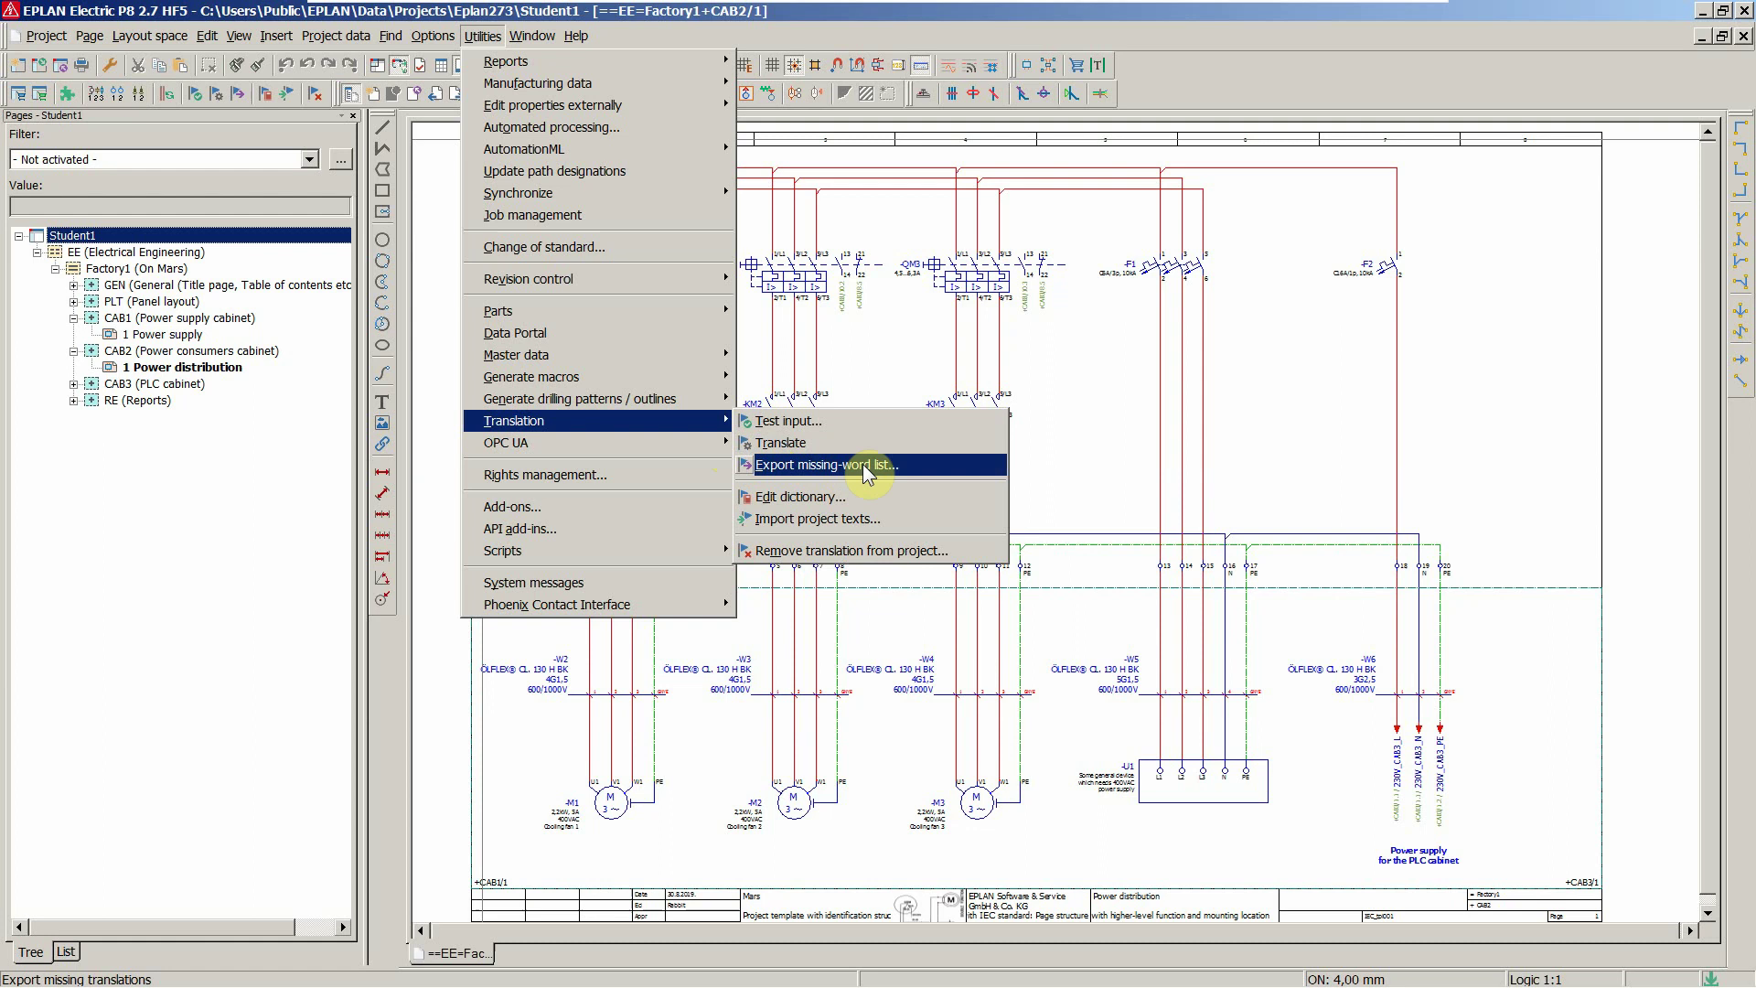
# Step: Review the Translate.mdb dictionary's Edit words, Management and Do not translate tabs, then close it
pyautogui.click(796, 496)
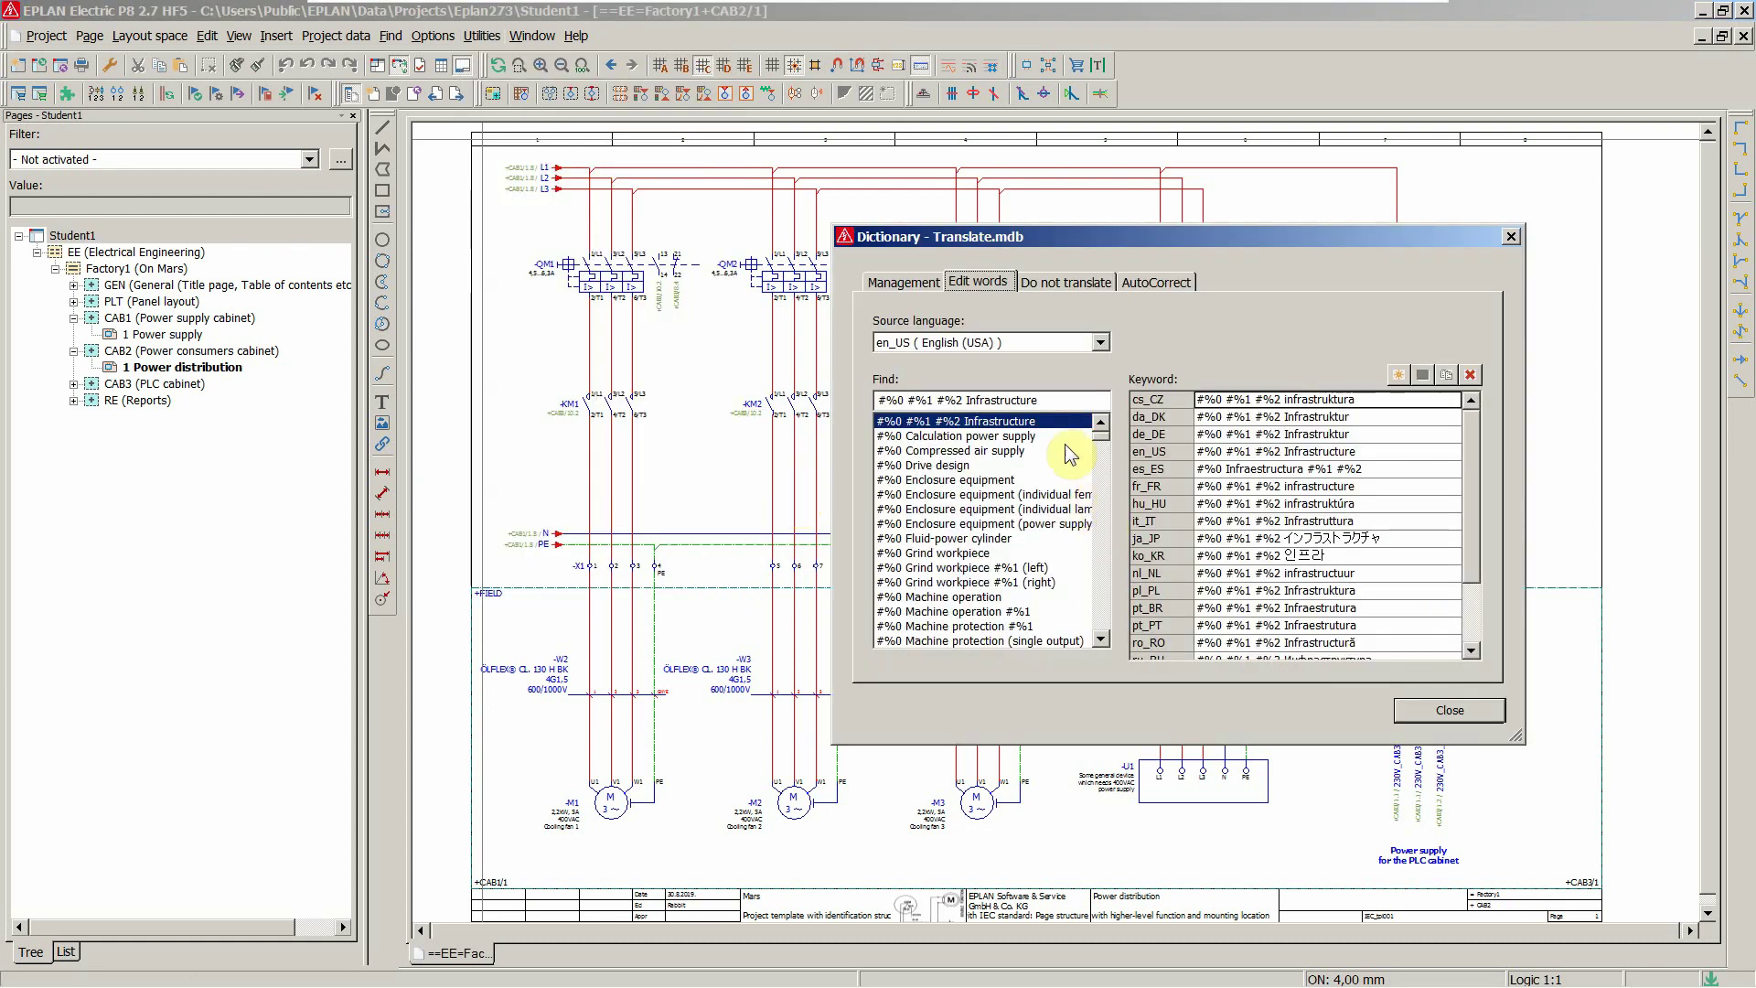
pyautogui.click(924, 342)
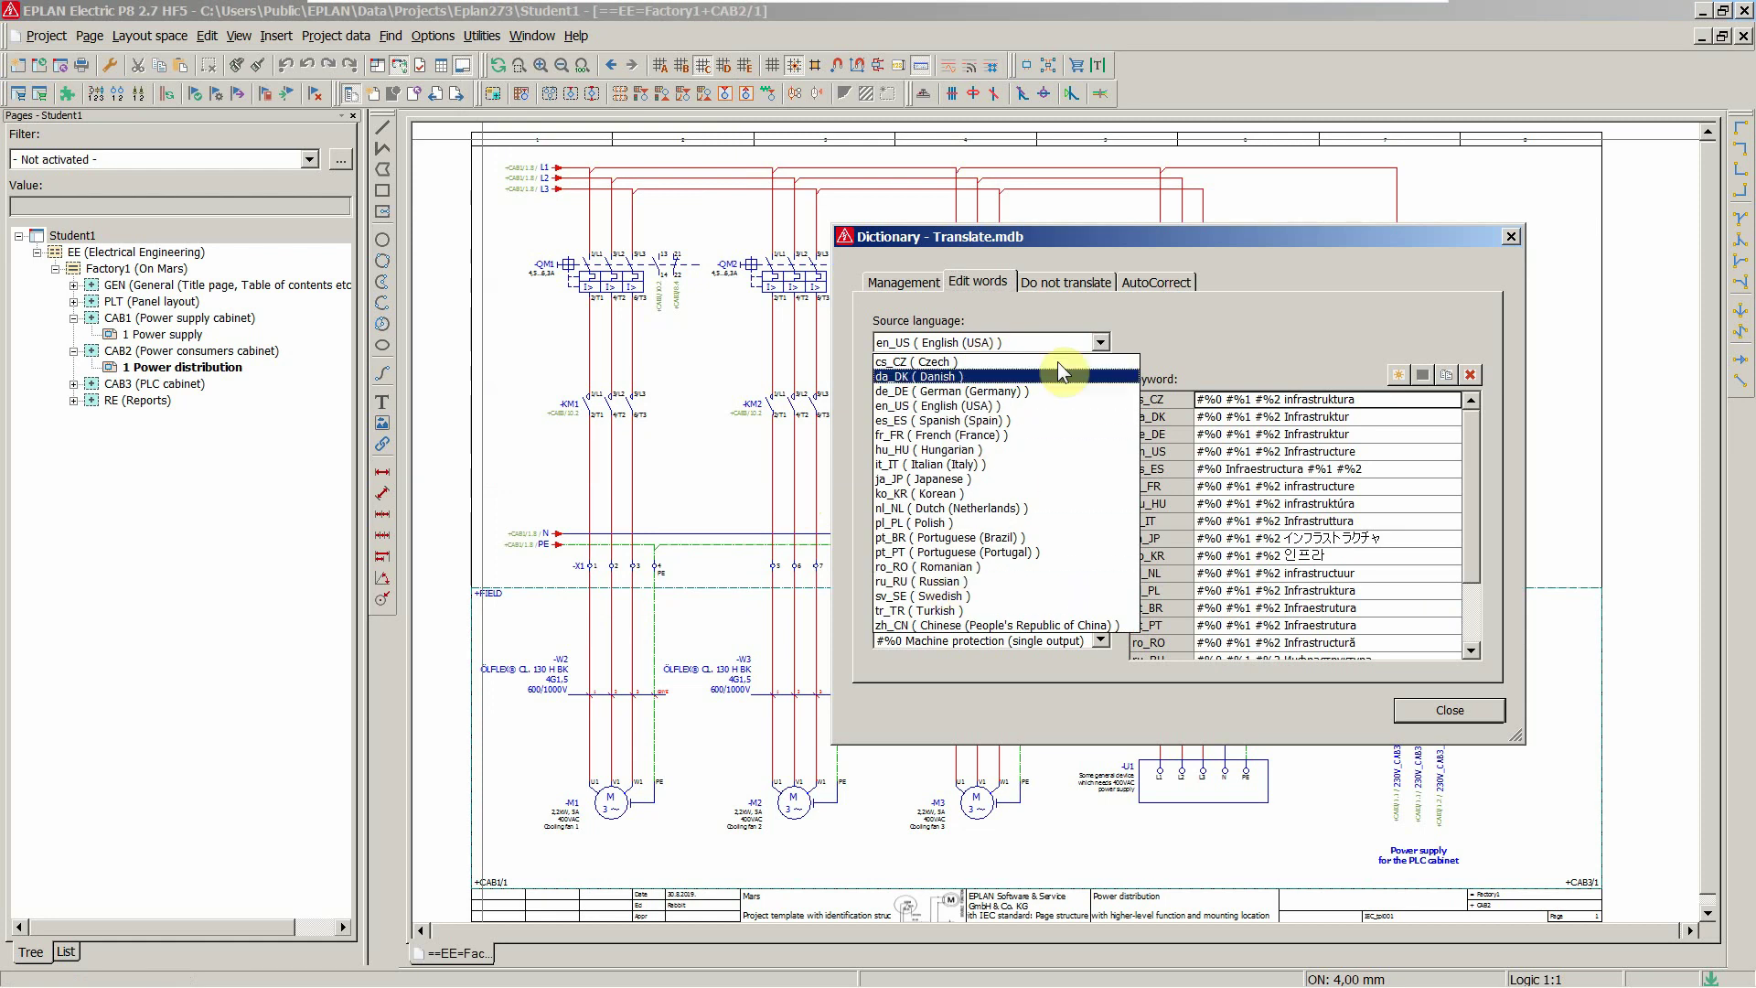
pyautogui.click(1068, 311)
pyautogui.click(931, 286)
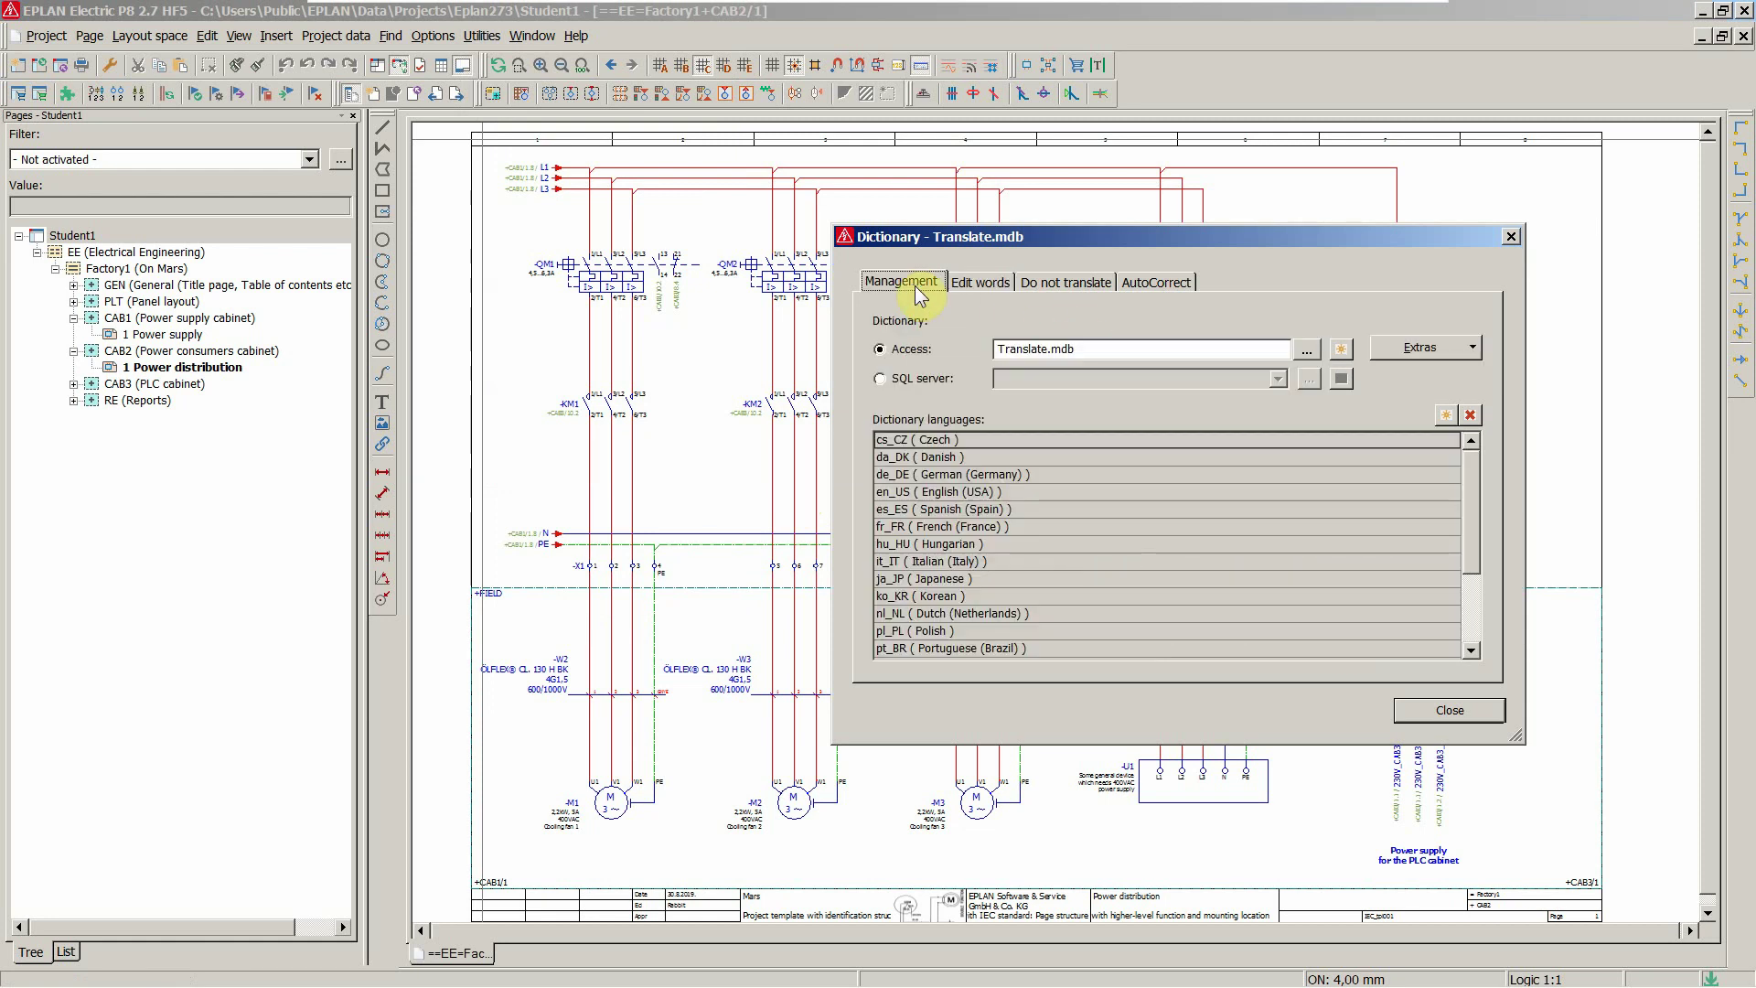
pyautogui.click(1057, 280)
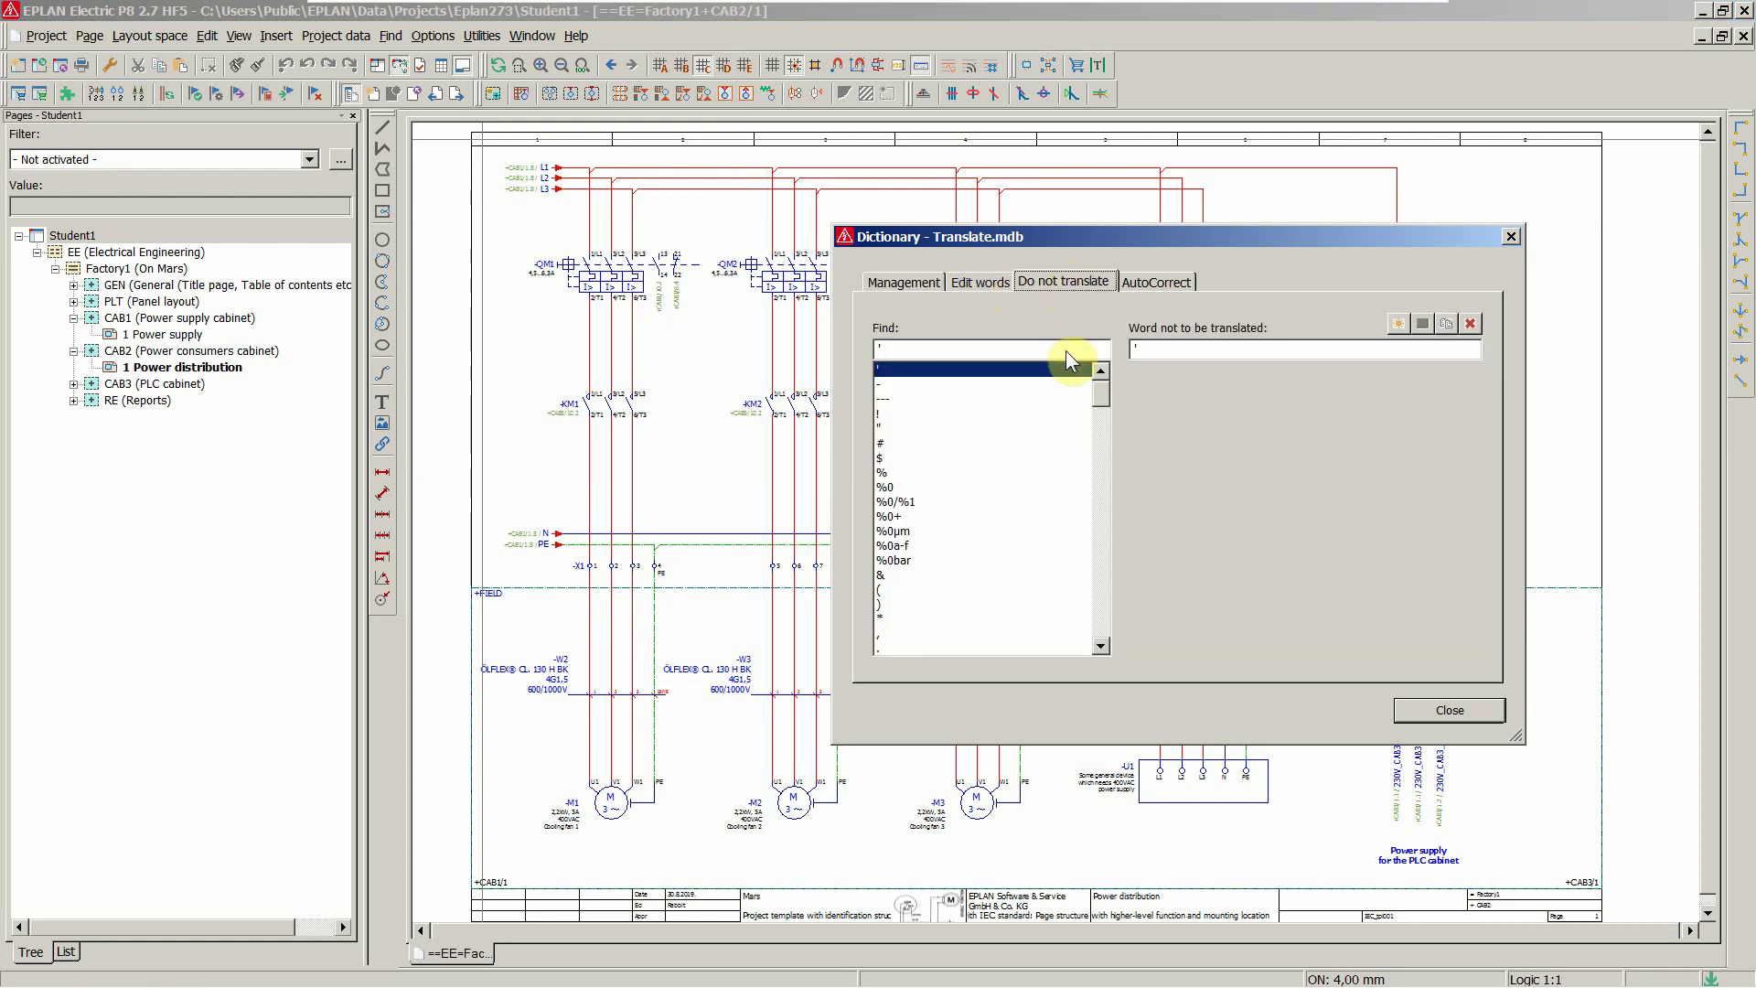
pyautogui.click(1438, 719)
# Step: Open Utilities > Translation > Test input
pyautogui.click(482, 37)
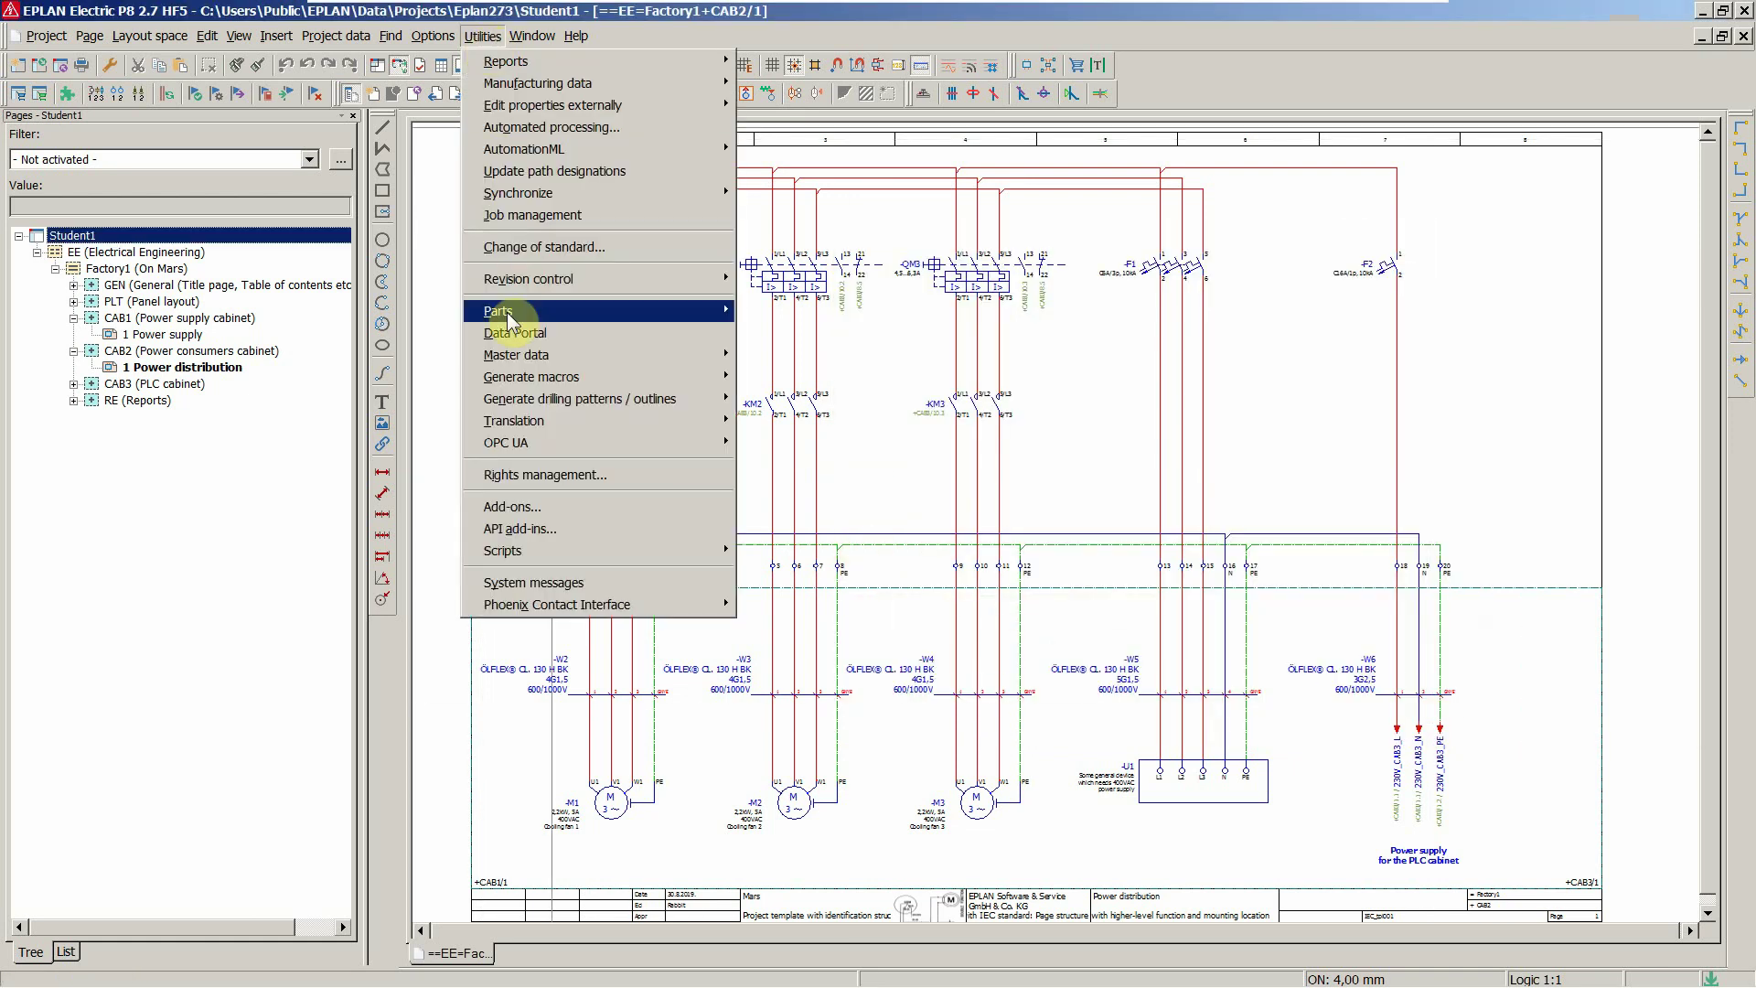
pyautogui.moveTo(640, 423)
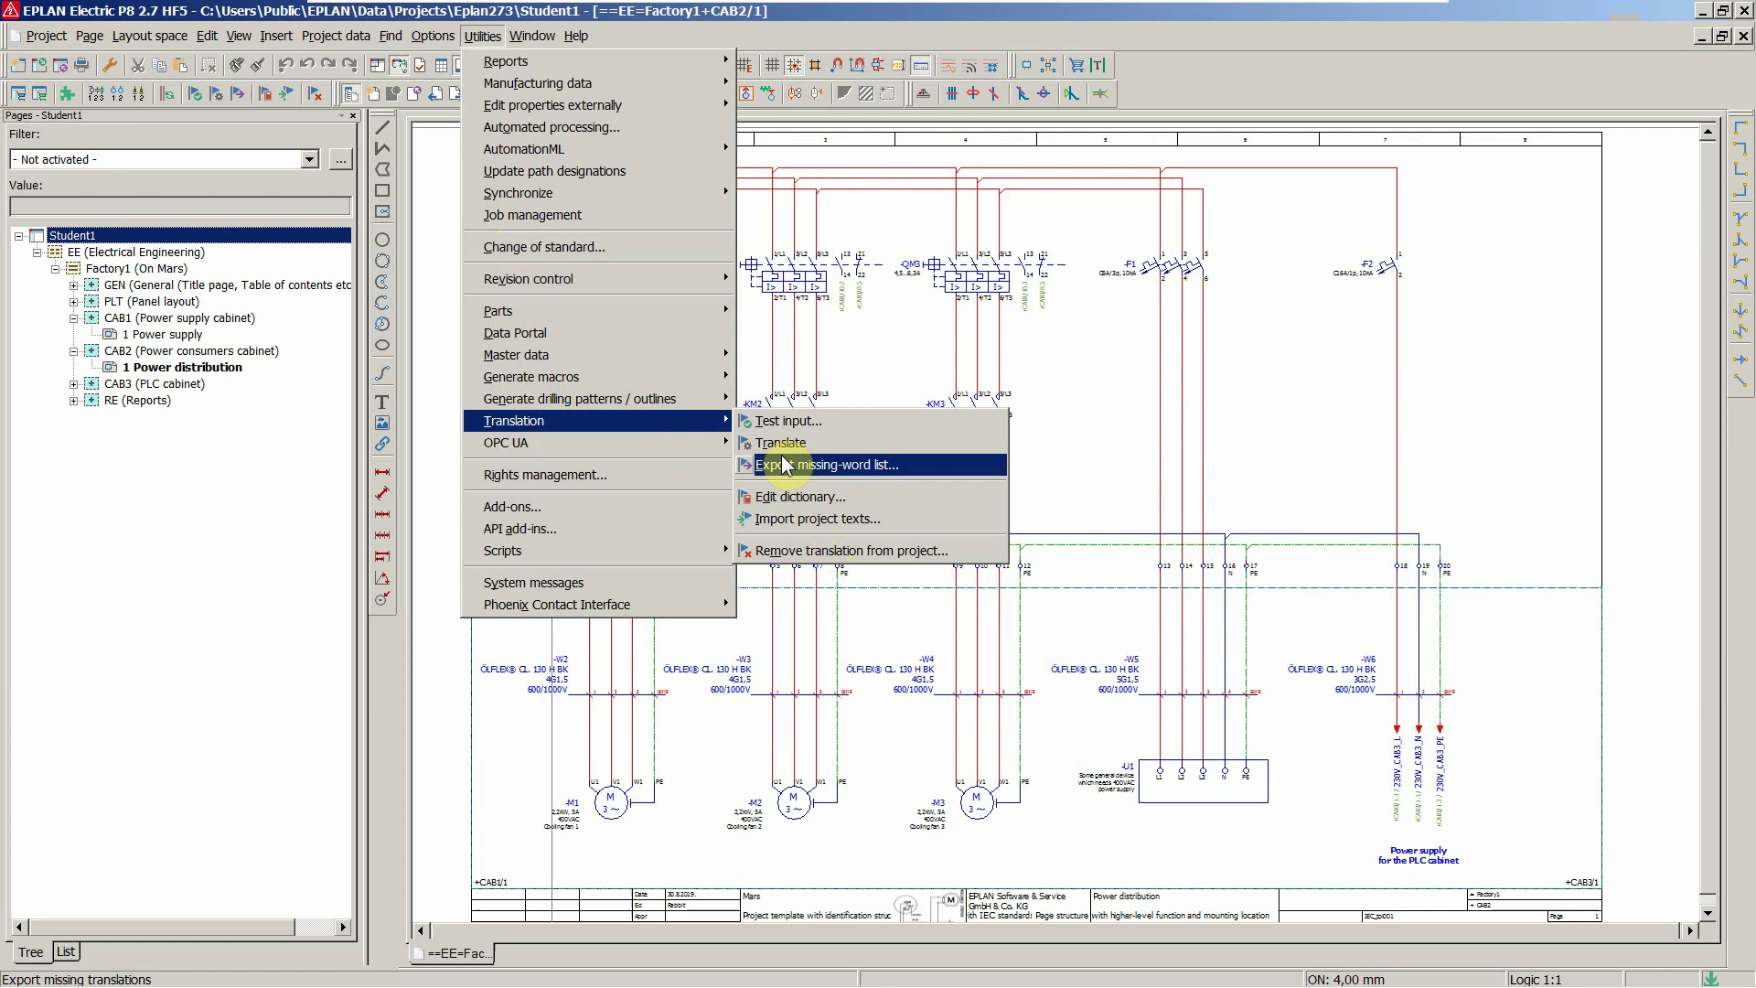
pyautogui.click(781, 422)
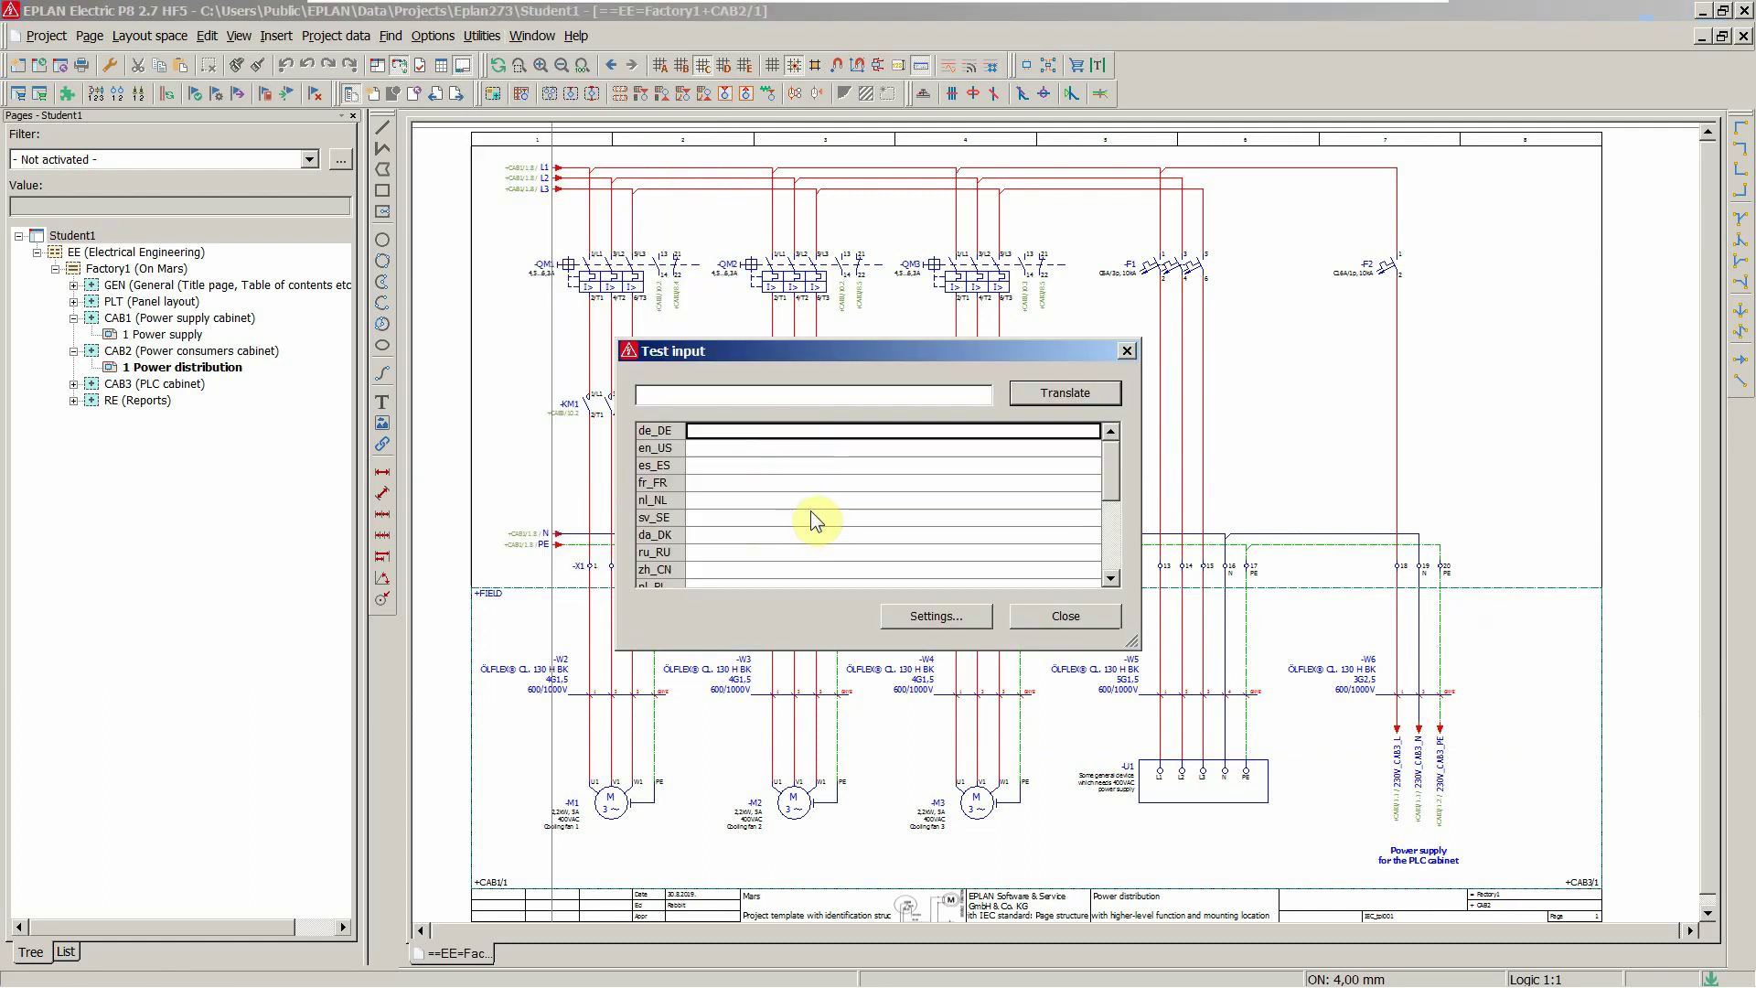
# Step: Open Settings: Translation - Student1 from the Test input dialog's Settings button
pyautogui.click(927, 614)
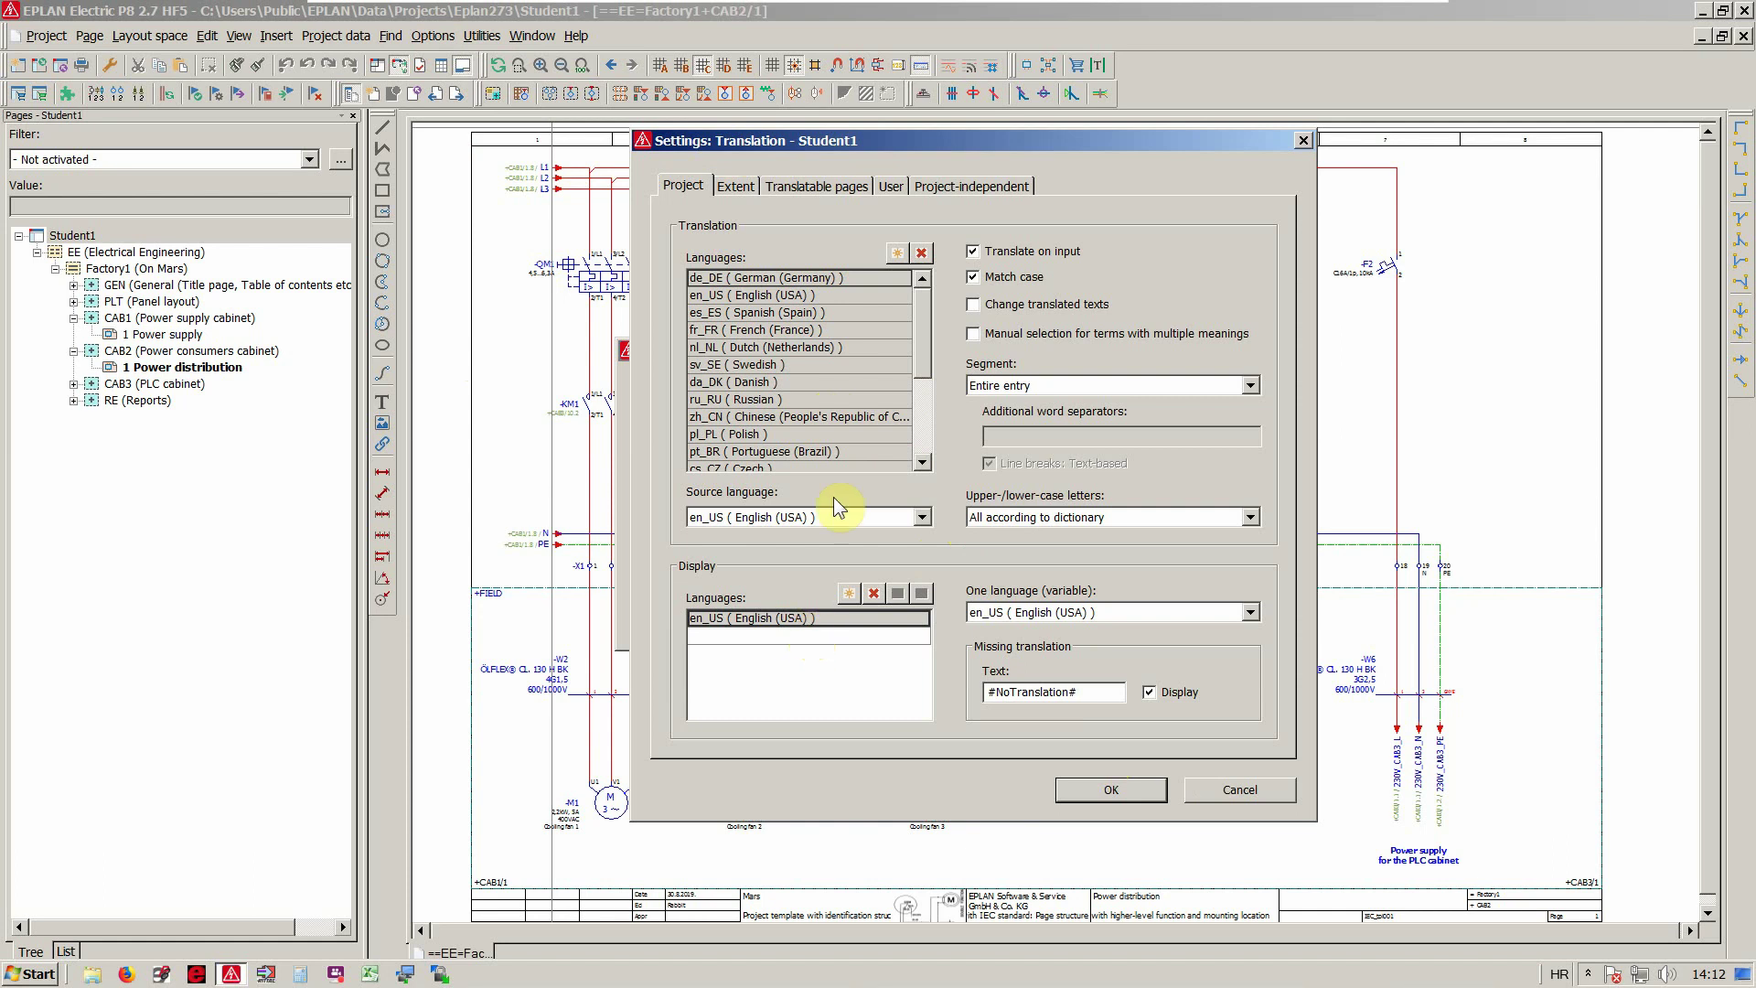
# Step: Review the Extent, Translatable pages, User and Project-independent tabs, accept the settings, and close Test input
pyautogui.click(734, 185)
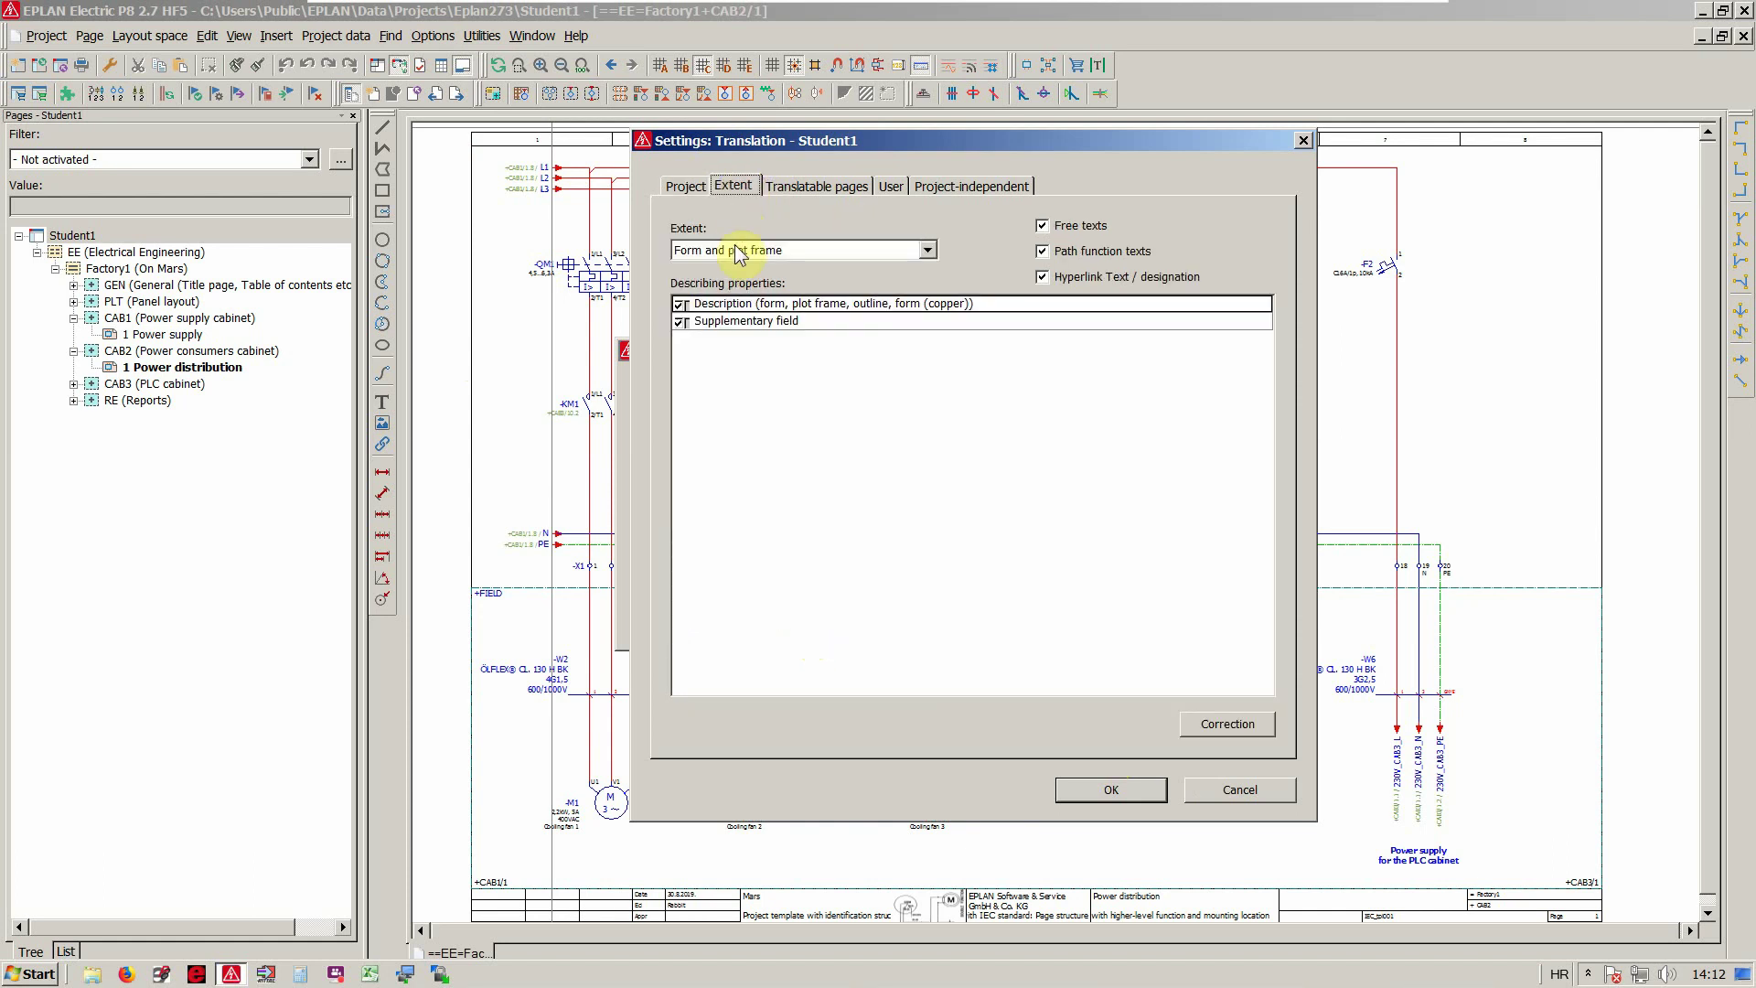
pyautogui.click(820, 189)
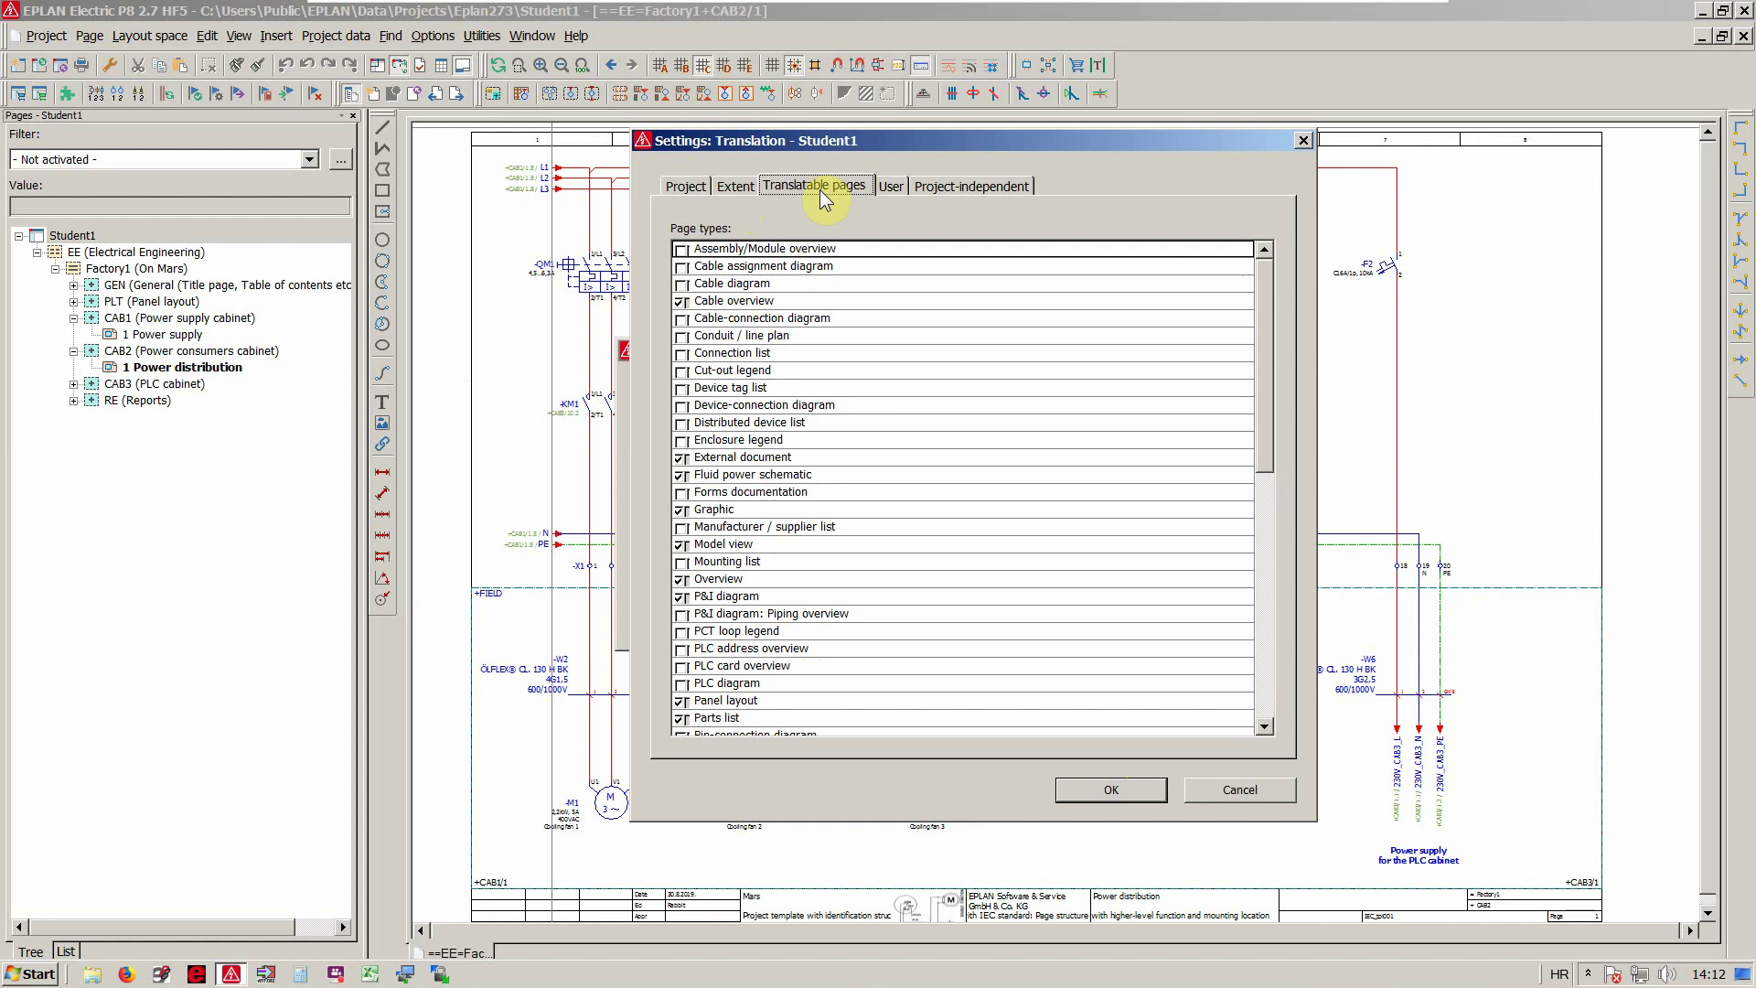
pyautogui.click(890, 187)
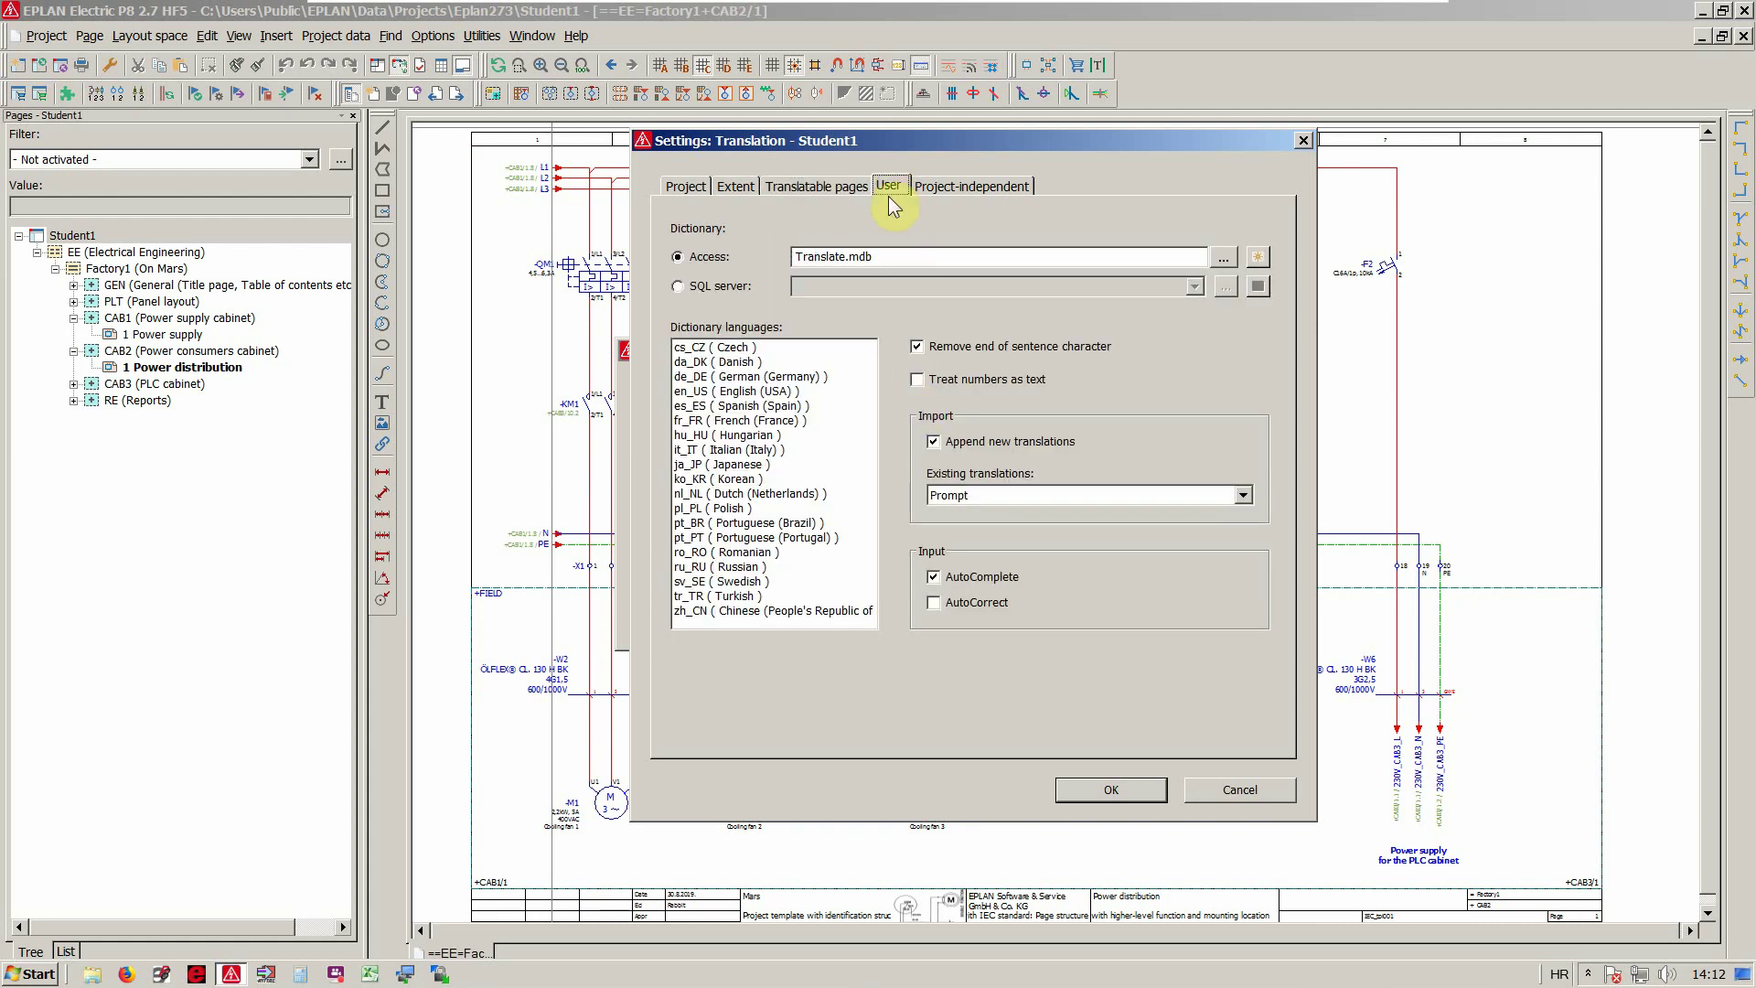
pyautogui.click(958, 188)
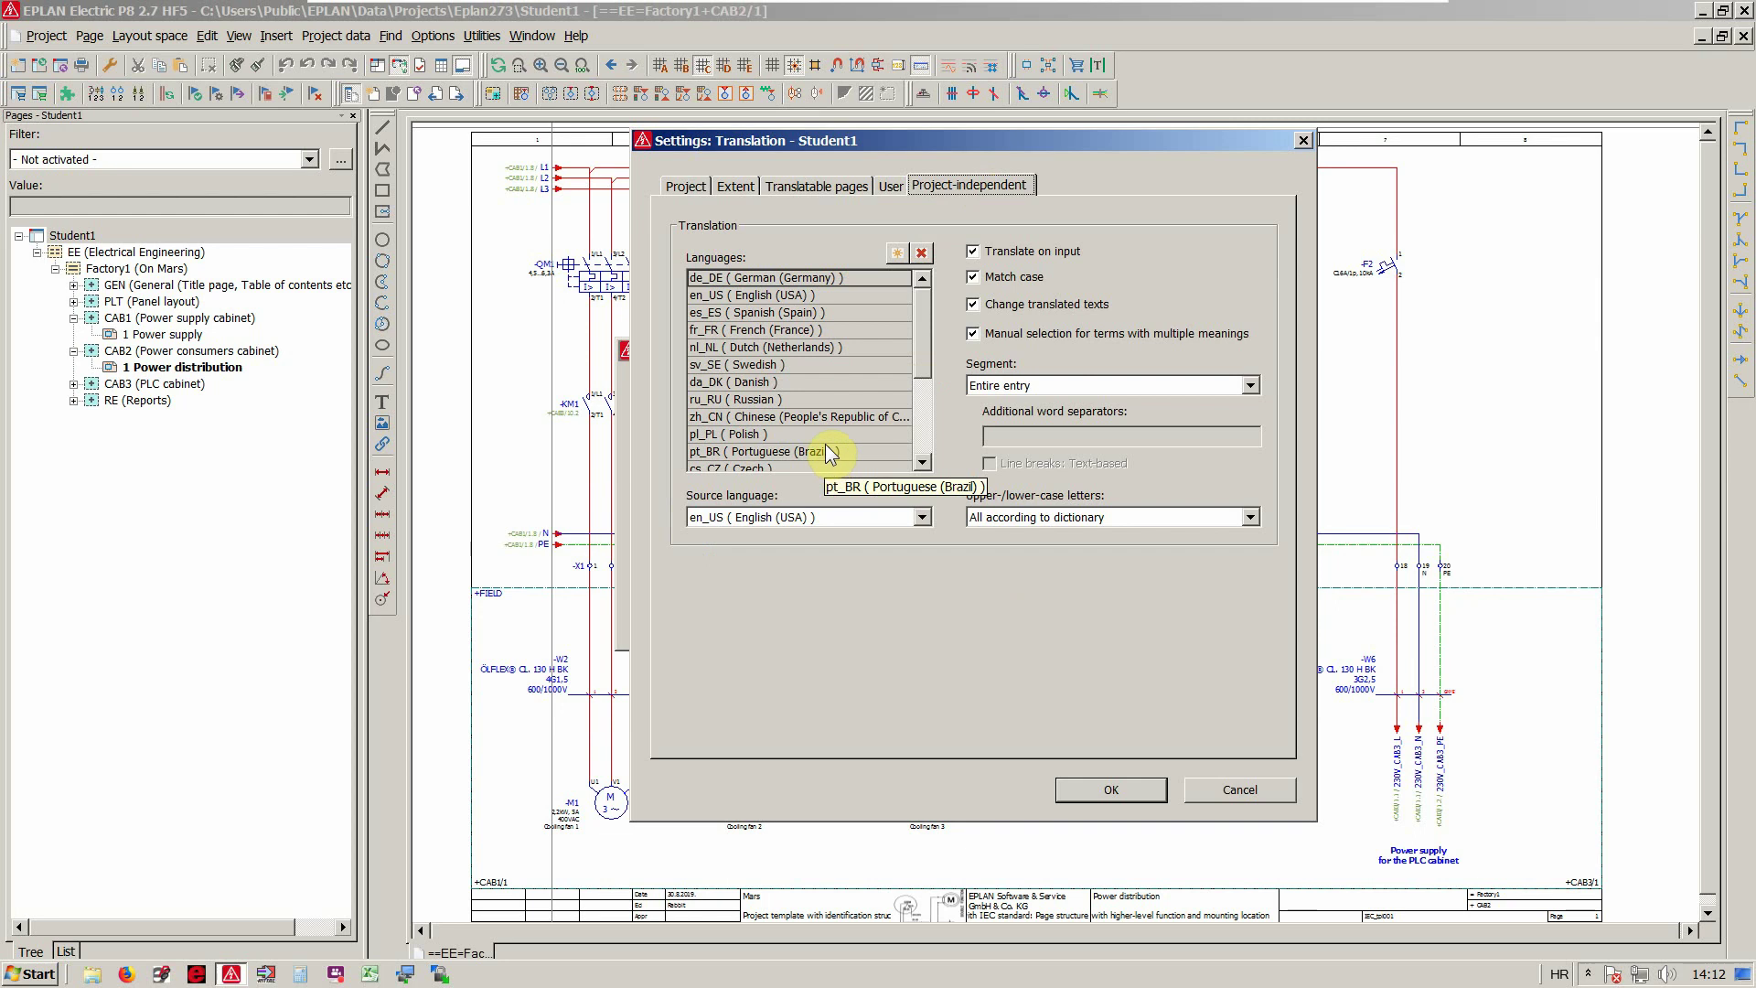
pyautogui.click(1109, 790)
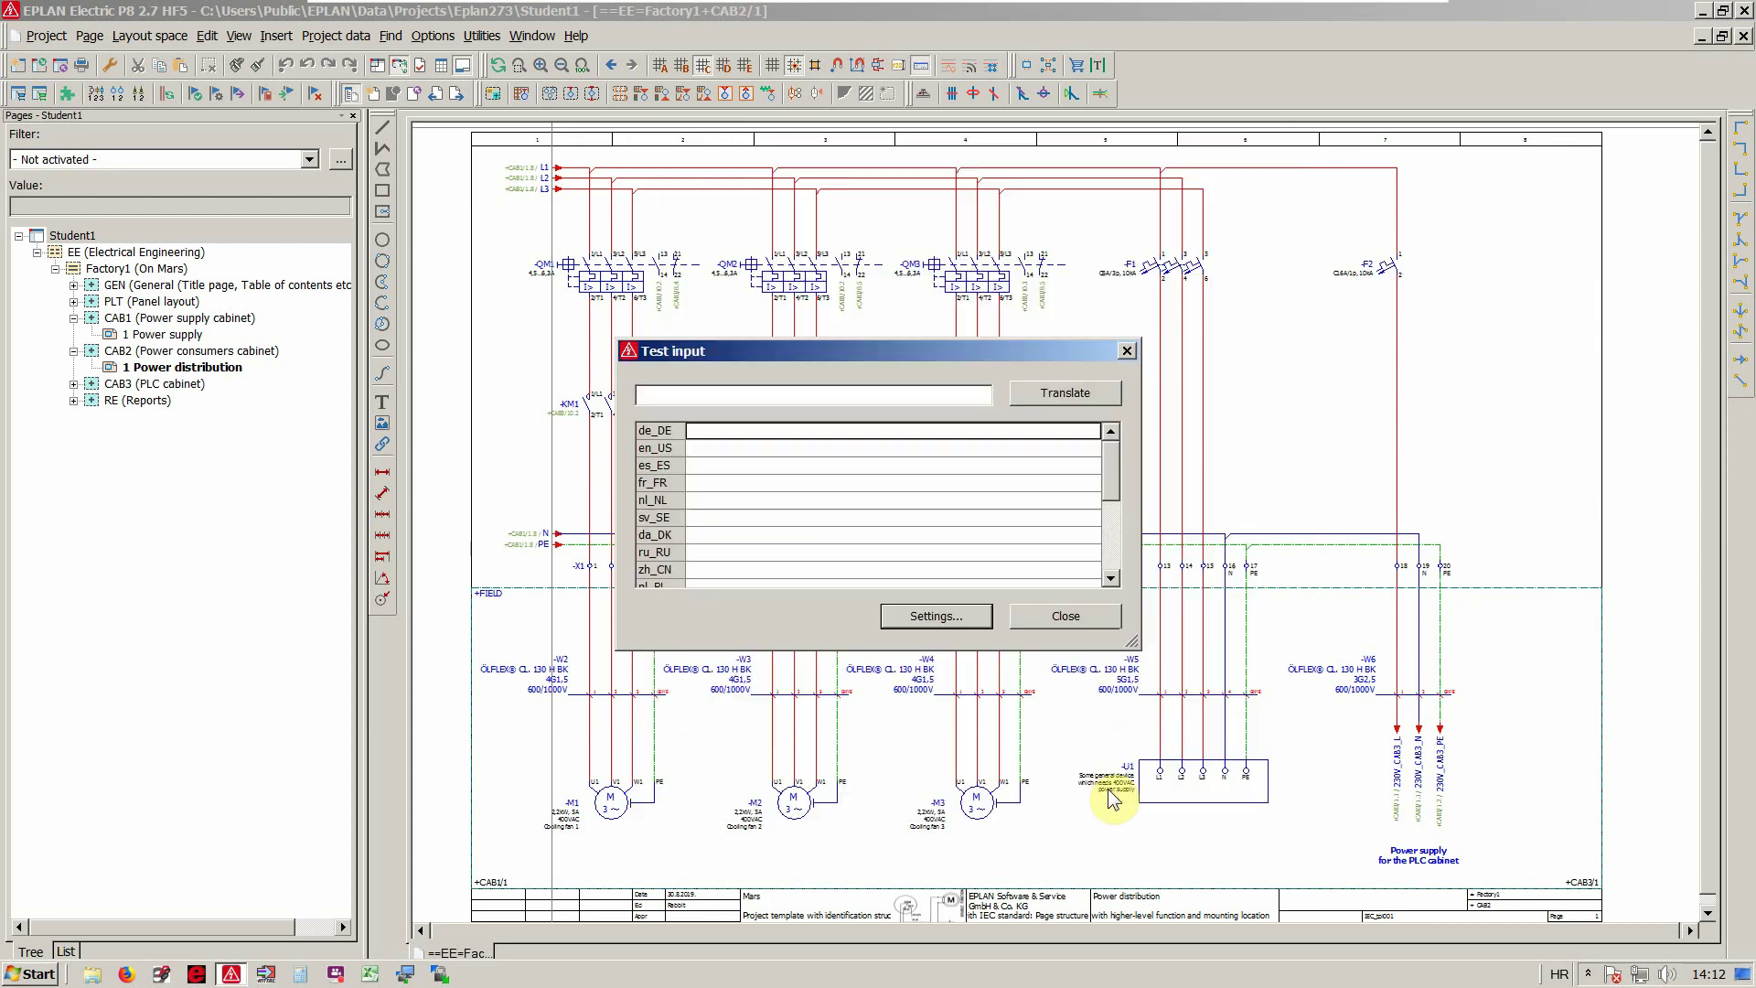
pyautogui.click(1052, 616)
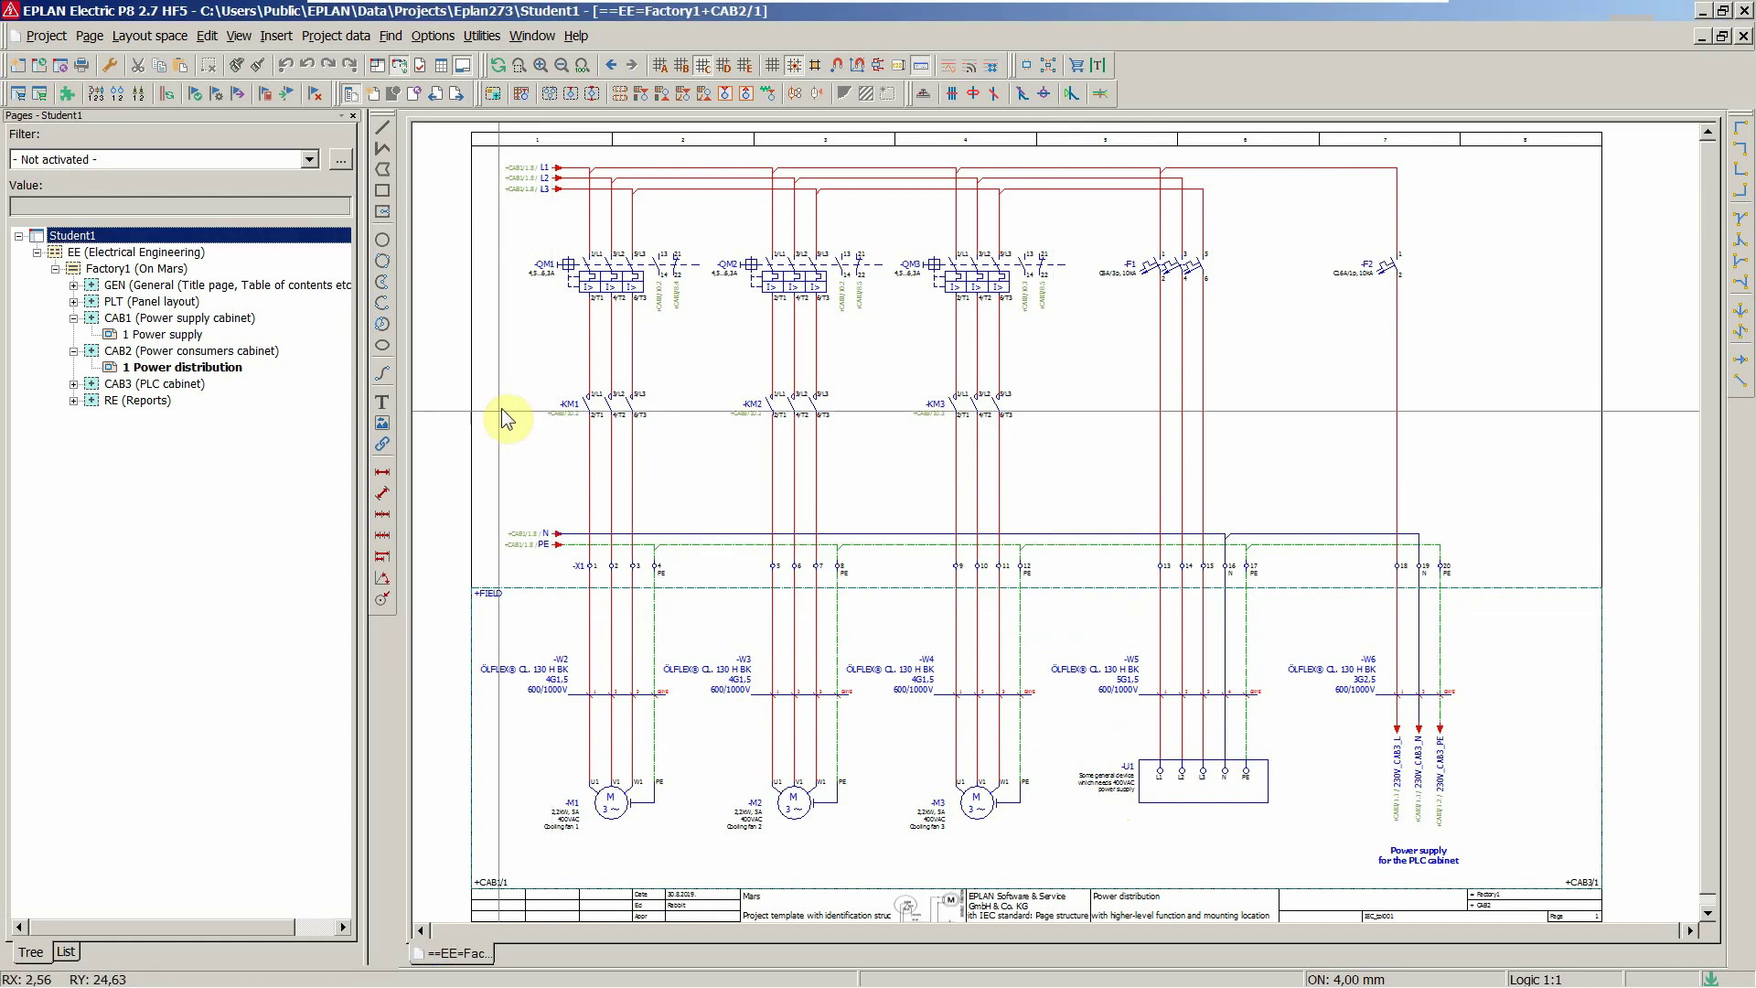